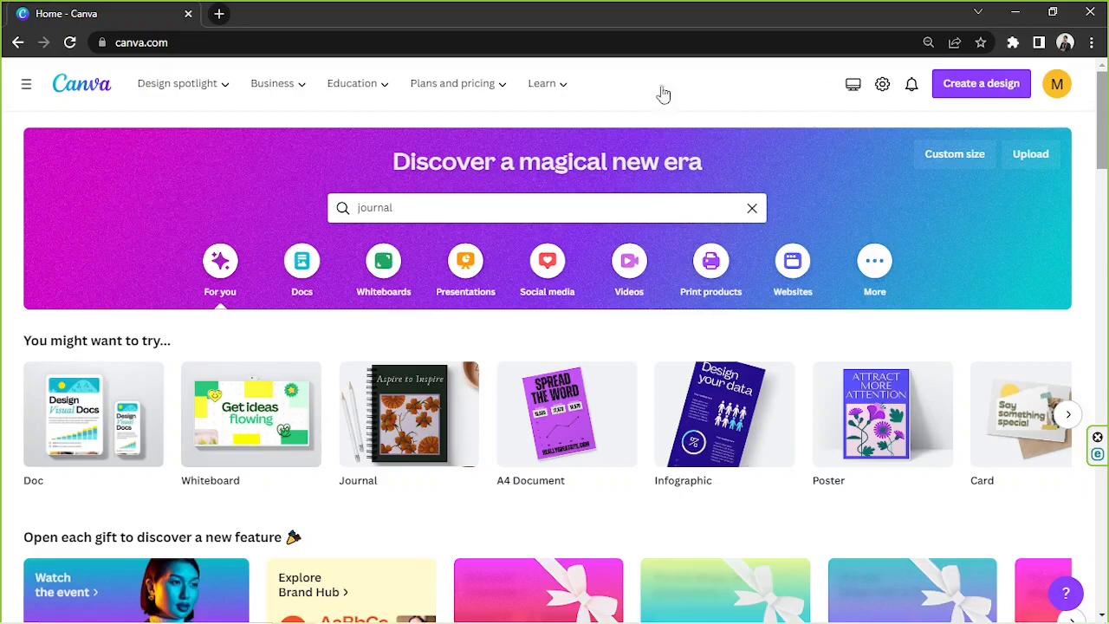
Find the journal templates and start customizing the "Oat and Grey Abstract shape leaf Daily Journal Cover"
{"action": "left_click", "coordinate": [408, 209]}
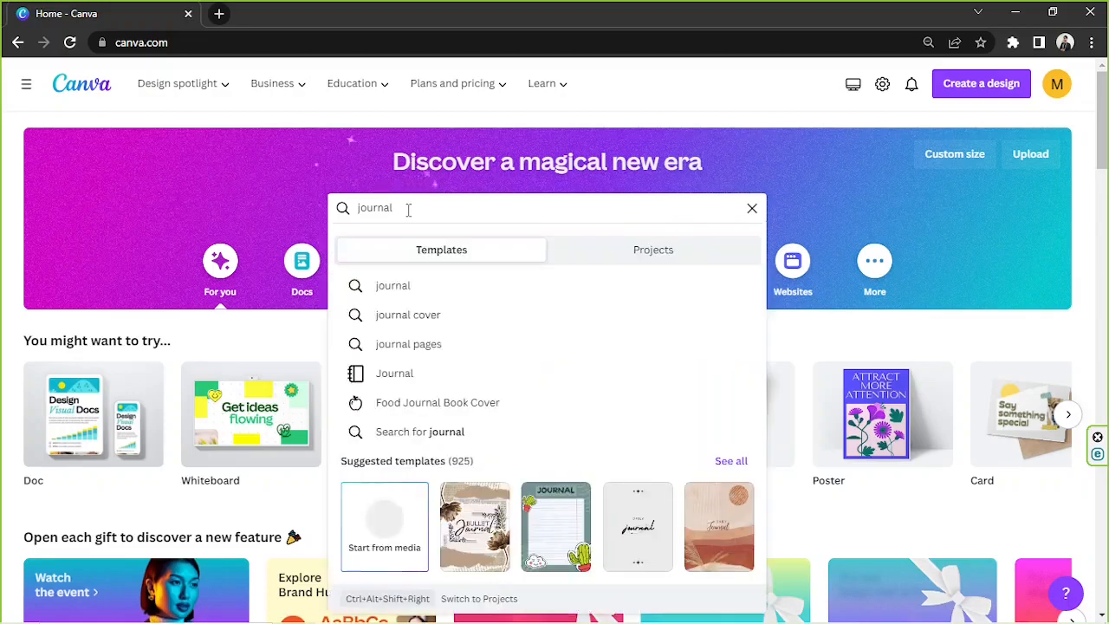
{"action": "left_click", "coordinate": [728, 462]}
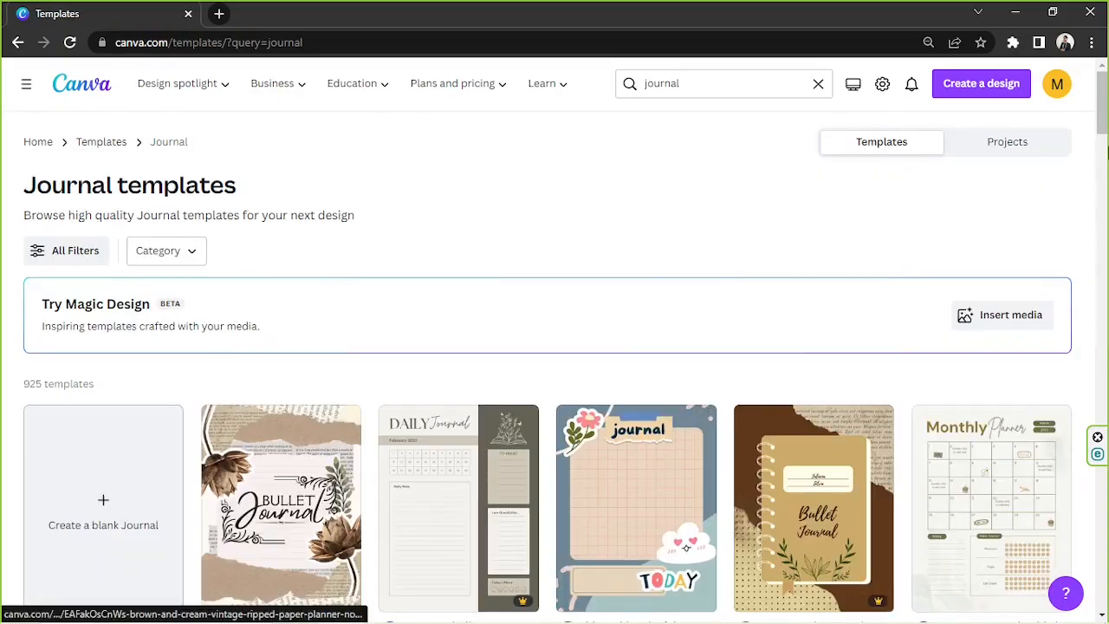
{"action": "scroll", "coordinate": [280, 502], "scroll_direction": "down", "scroll_amount": 3}
{"action": "scroll", "coordinate": [554, 364], "scroll_direction": "down", "scroll_amount": 3}
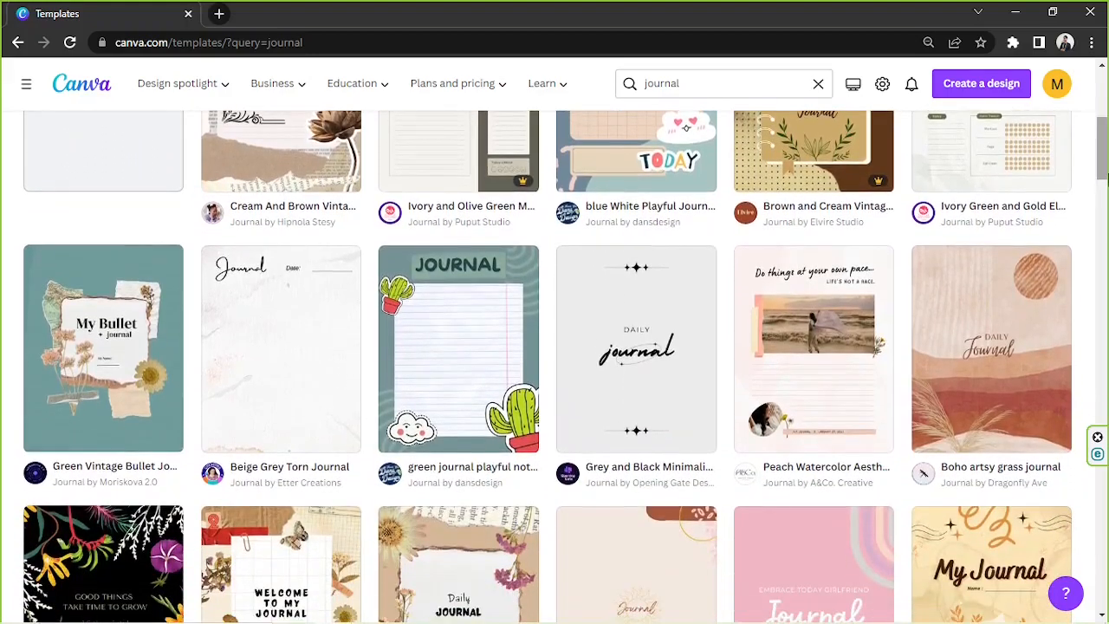
{"action": "scroll", "coordinate": [554, 364], "scroll_direction": "down", "scroll_amount": 3}
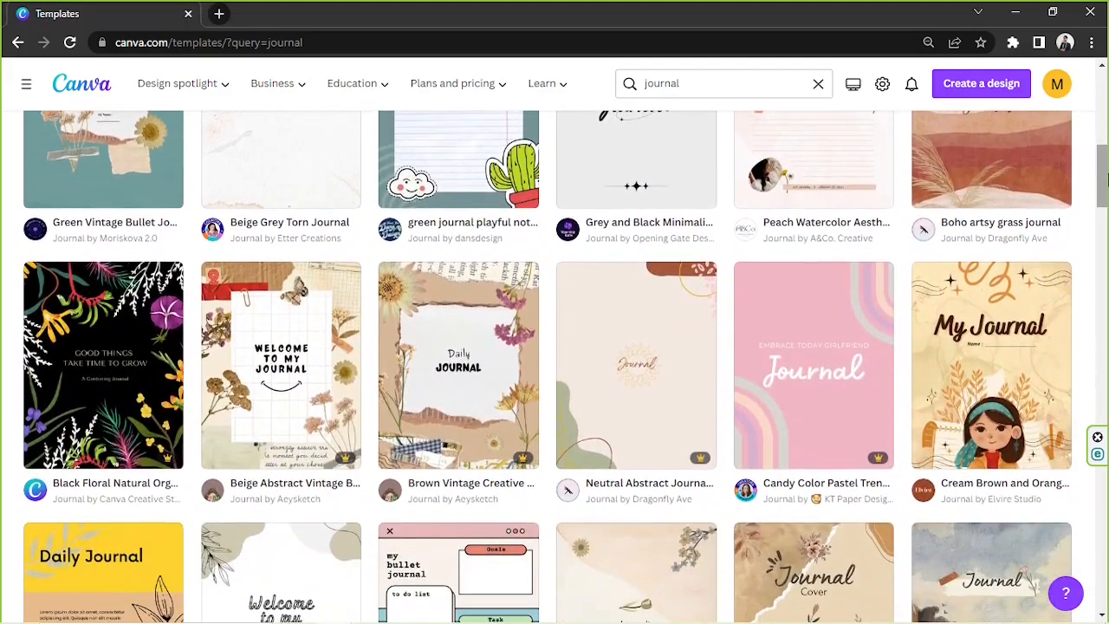
{"action": "scroll", "coordinate": [1102, 178], "scroll_direction": "down", "scroll_amount": 4}
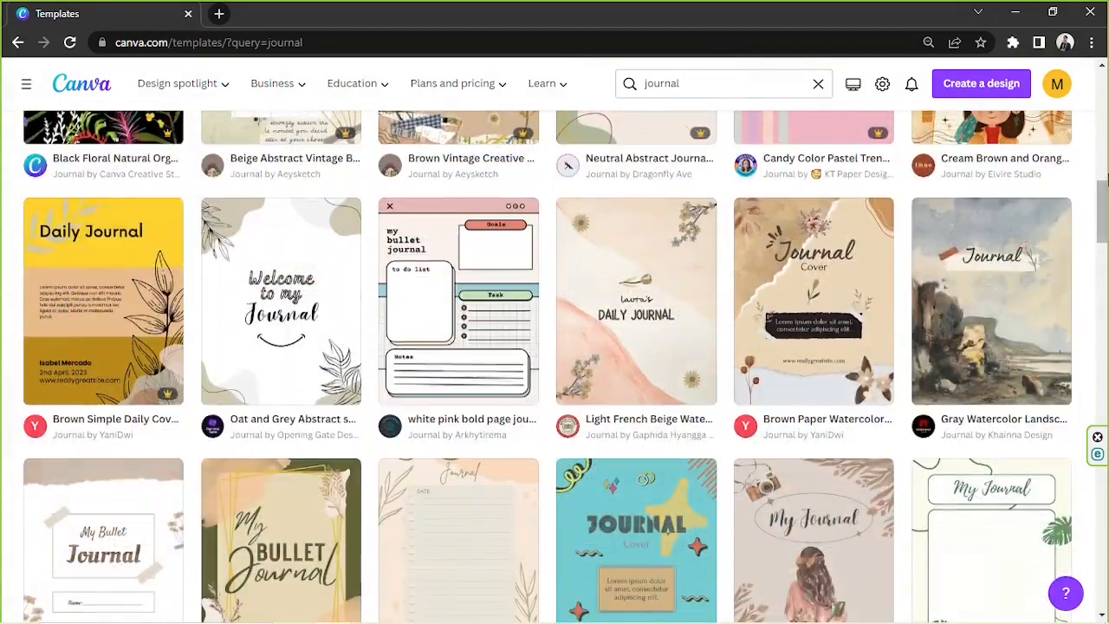
{"action": "left_click", "coordinate": [288, 323]}
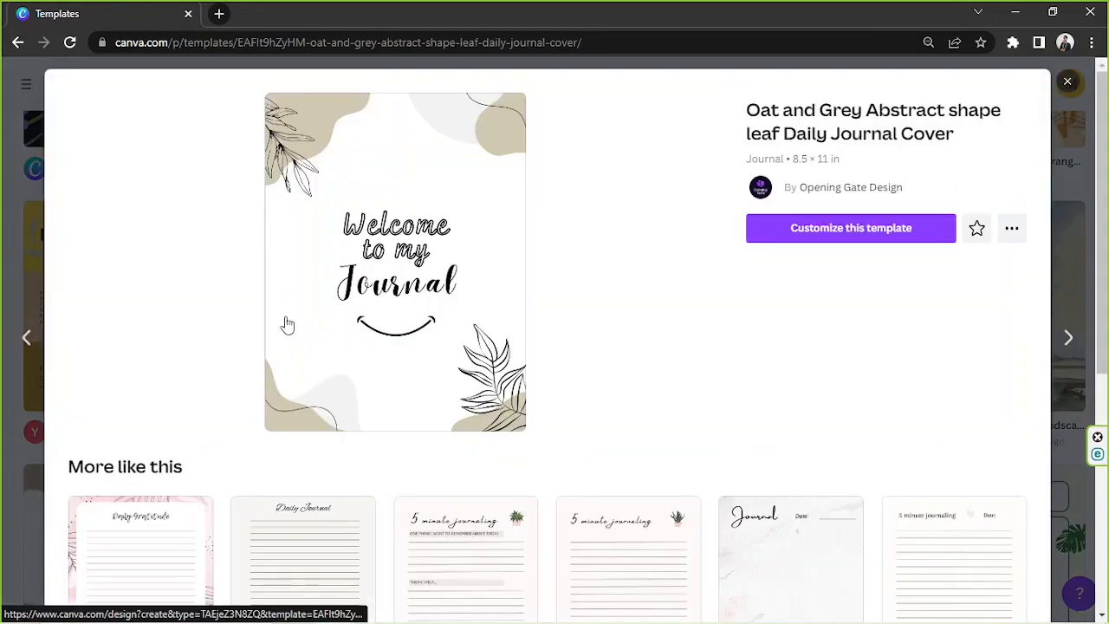
{"action": "left_click", "coordinate": [888, 232]}
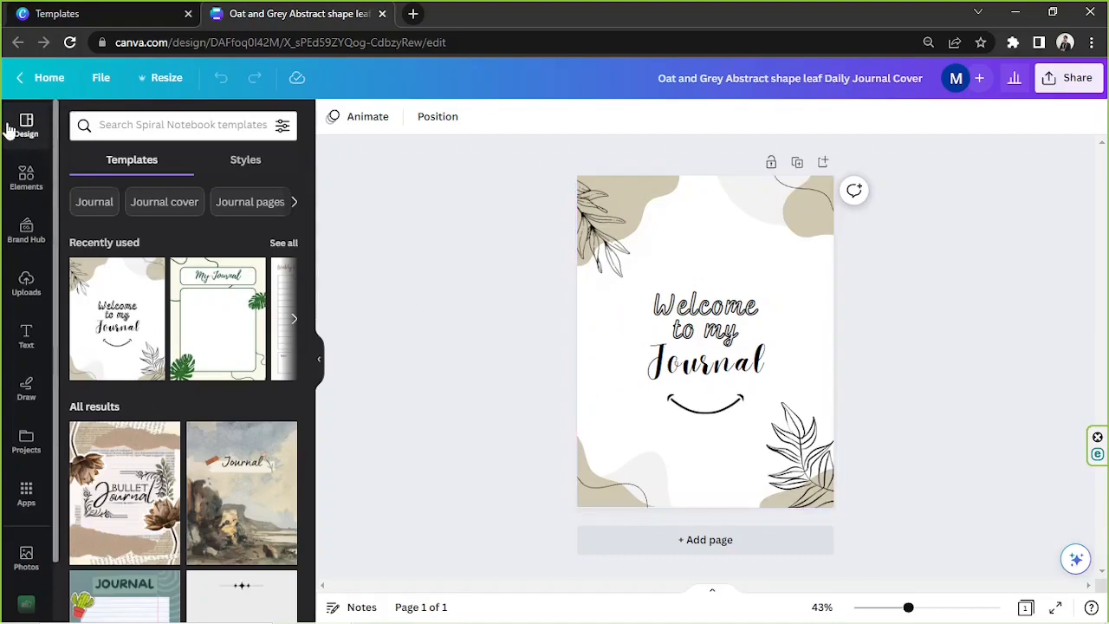
{"action": "scroll", "coordinate": [244, 277], "scroll_direction": "down", "scroll_amount": 2}
{"action": "scroll", "coordinate": [244, 282], "scroll_direction": "down", "scroll_amount": 2}
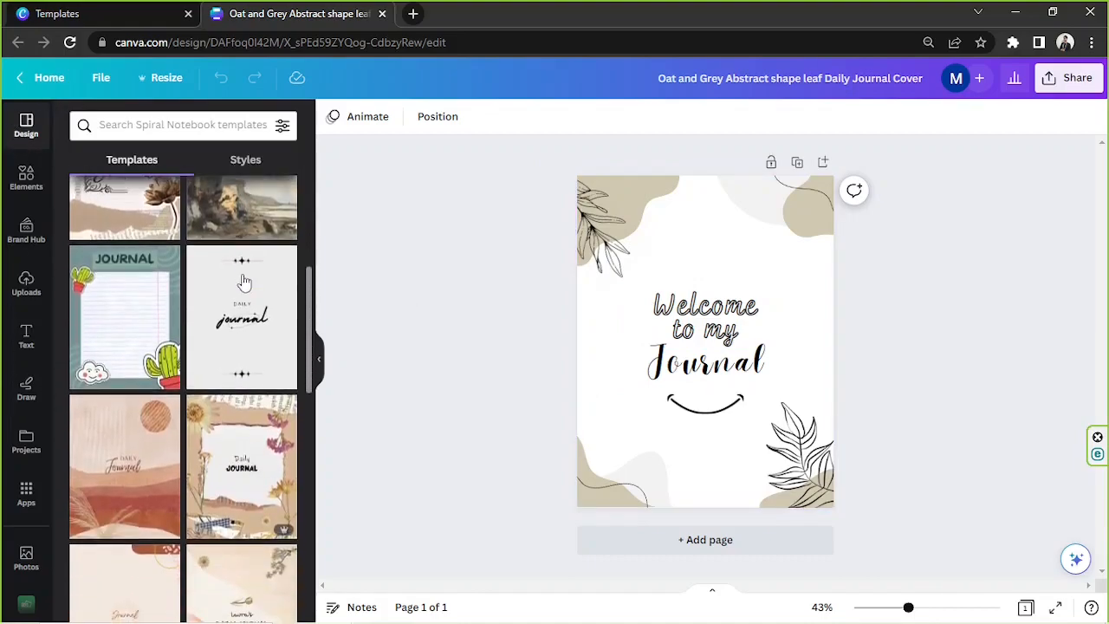
{"action": "scroll", "coordinate": [245, 282], "scroll_direction": "down", "scroll_amount": 6}
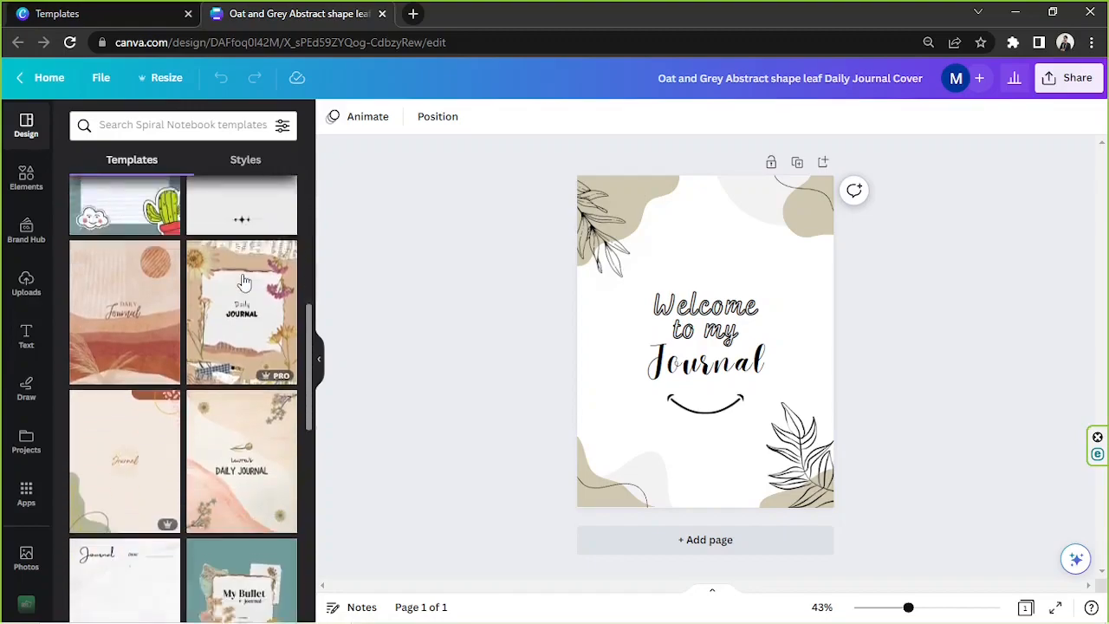
{"action": "scroll", "coordinate": [244, 282], "scroll_direction": "down", "scroll_amount": 2}
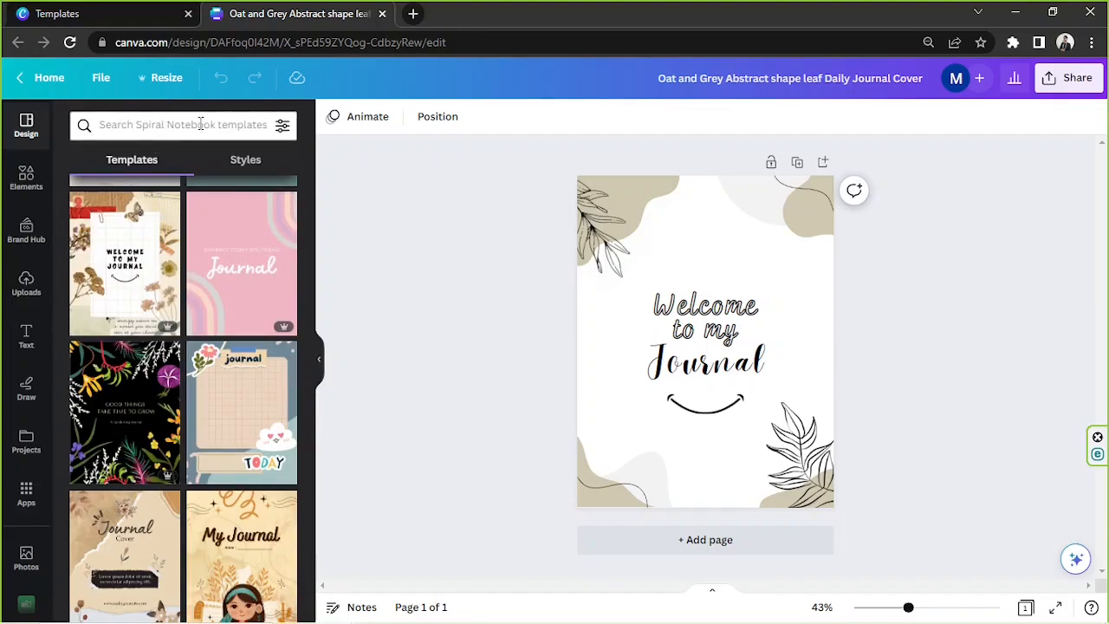
{"action": "scroll", "coordinate": [205, 303], "scroll_direction": "down", "scroll_amount": 2}
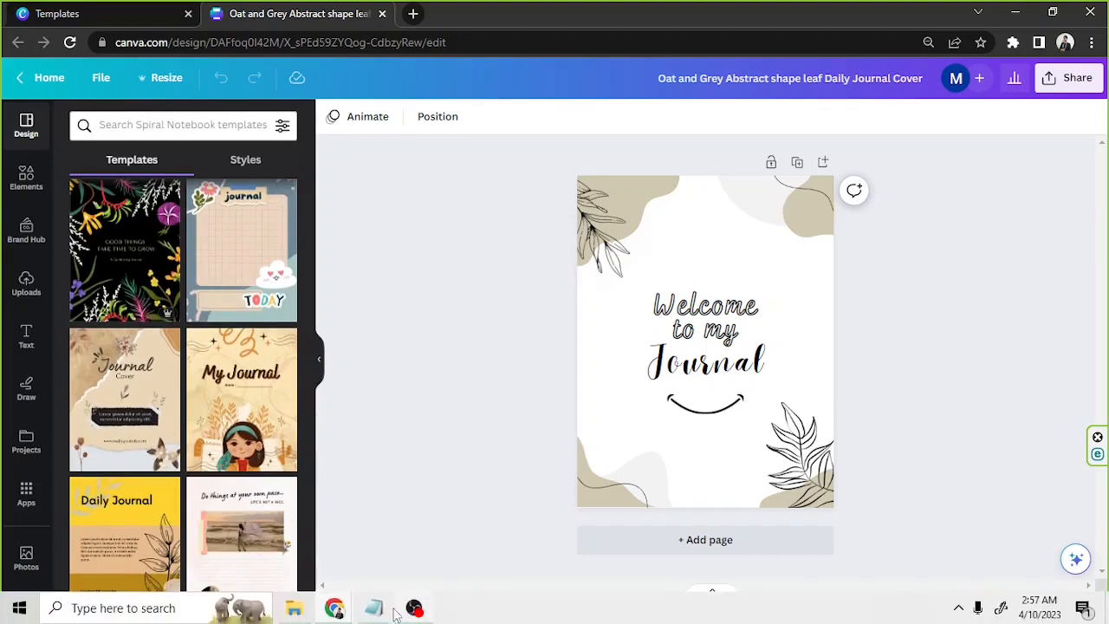
Switch to Notepad, examine the whole Goal Planning Journal Template outline through Activity 5, and return to the cover design
{"action": "left_click", "coordinate": [381, 615]}
{"action": "left_click_drag", "start_coordinate": [523, 439], "coordinate": [624, 525]}
{"action": "left_click", "coordinate": [180, 177]}
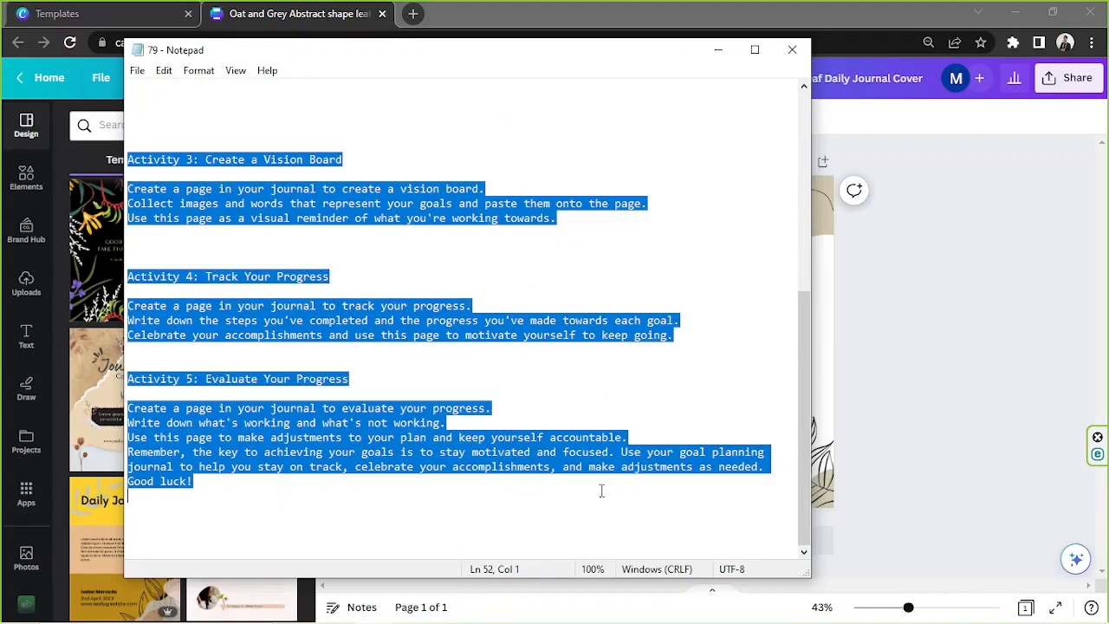
{"action": "scroll", "coordinate": [563, 476], "scroll_direction": "up", "scroll_amount": 8}
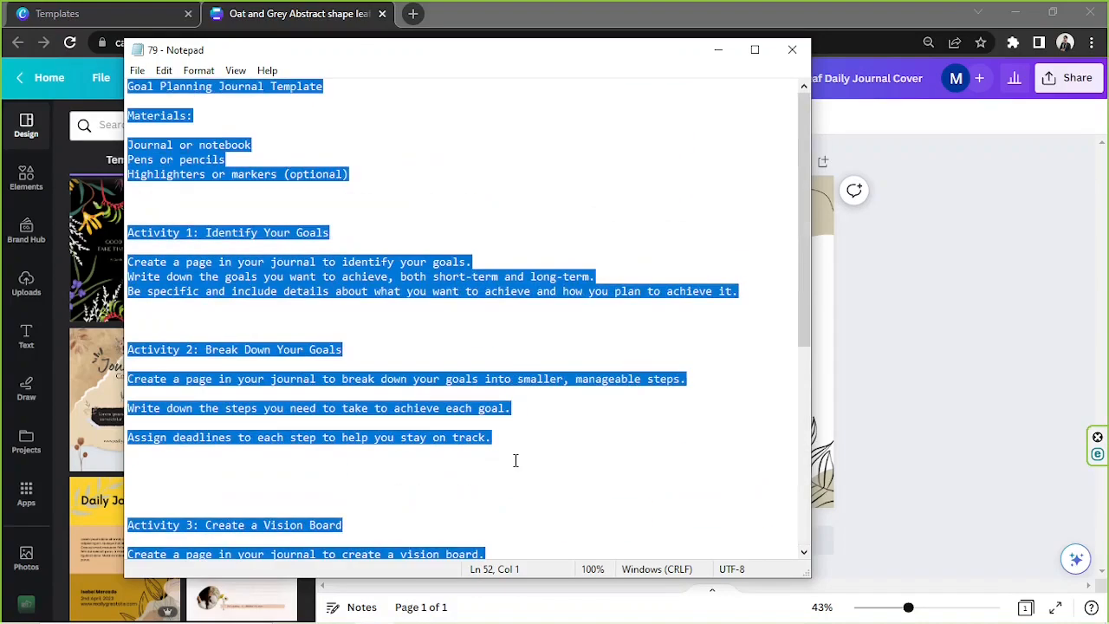
{"action": "left_click", "coordinate": [467, 207]}
{"action": "left_click_drag", "start_coordinate": [129, 94], "coordinate": [572, 494]}
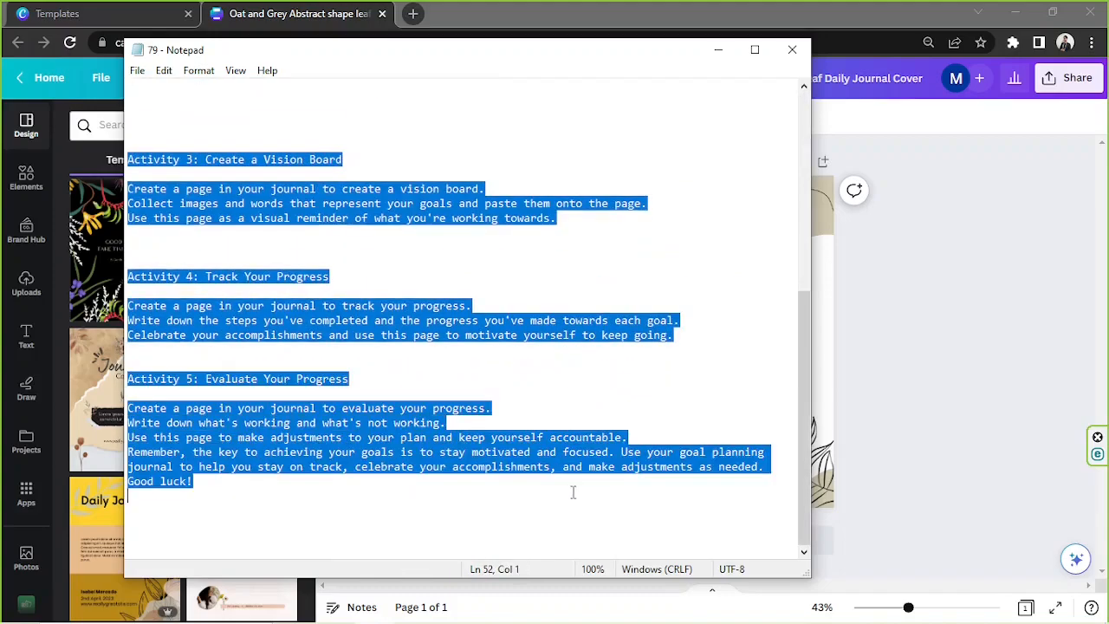
{"action": "scroll", "coordinate": [562, 477], "scroll_direction": "up", "scroll_amount": 8}
{"action": "left_click", "coordinate": [904, 337]}
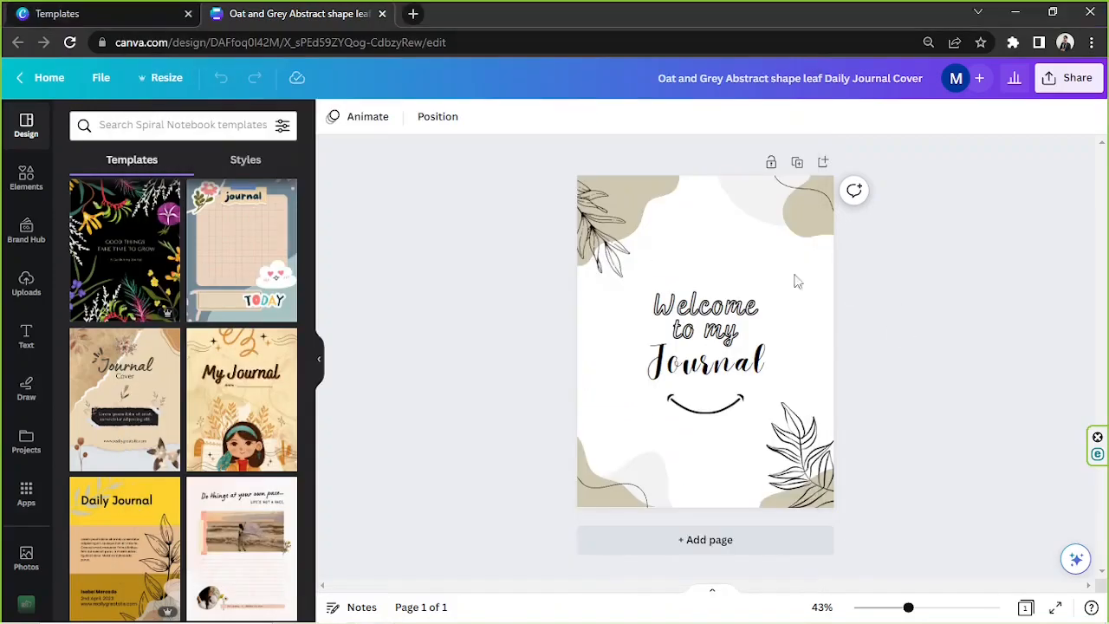
{"action": "left_click_drag", "start_coordinate": [532, 175], "coordinate": [892, 549]}
{"action": "left_click", "coordinate": [978, 406]}
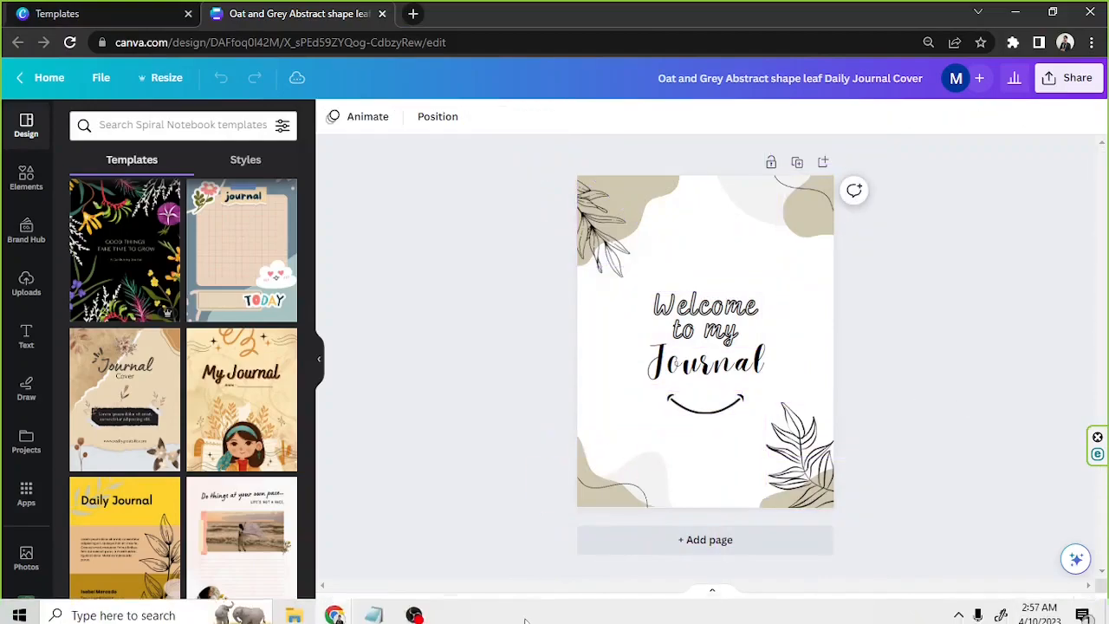
Review the instruction lines for Activity 1: Identify Your Goals in Notepad, and switch back to the design
{"action": "left_click", "coordinate": [373, 607]}
{"action": "left_click", "coordinate": [359, 308]}
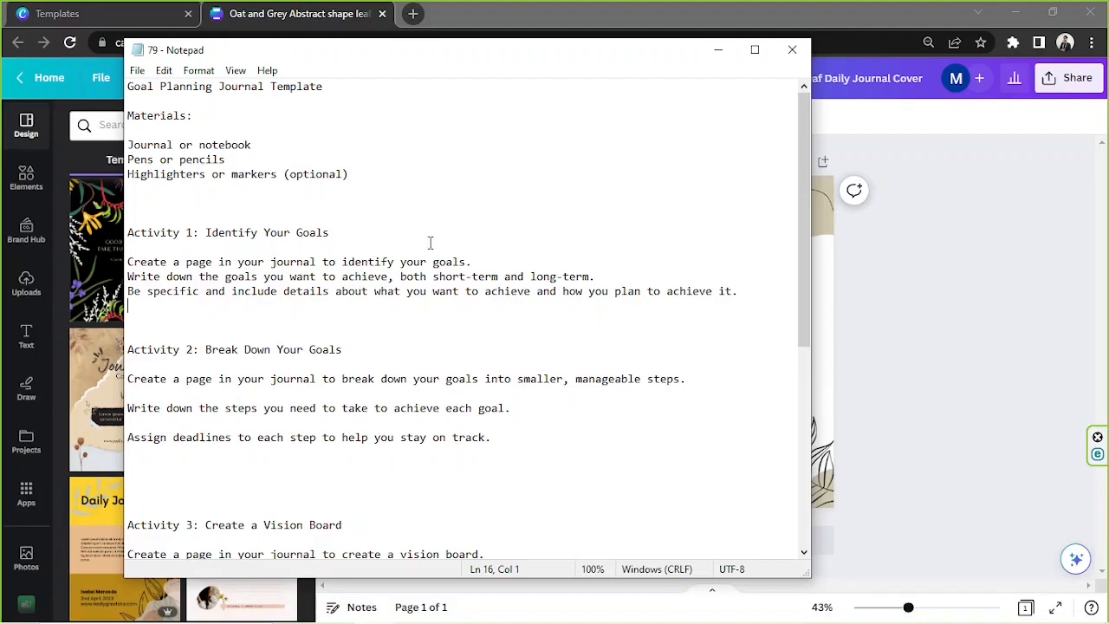
{"action": "left_click_drag", "start_coordinate": [762, 296], "coordinate": [26, 264]}
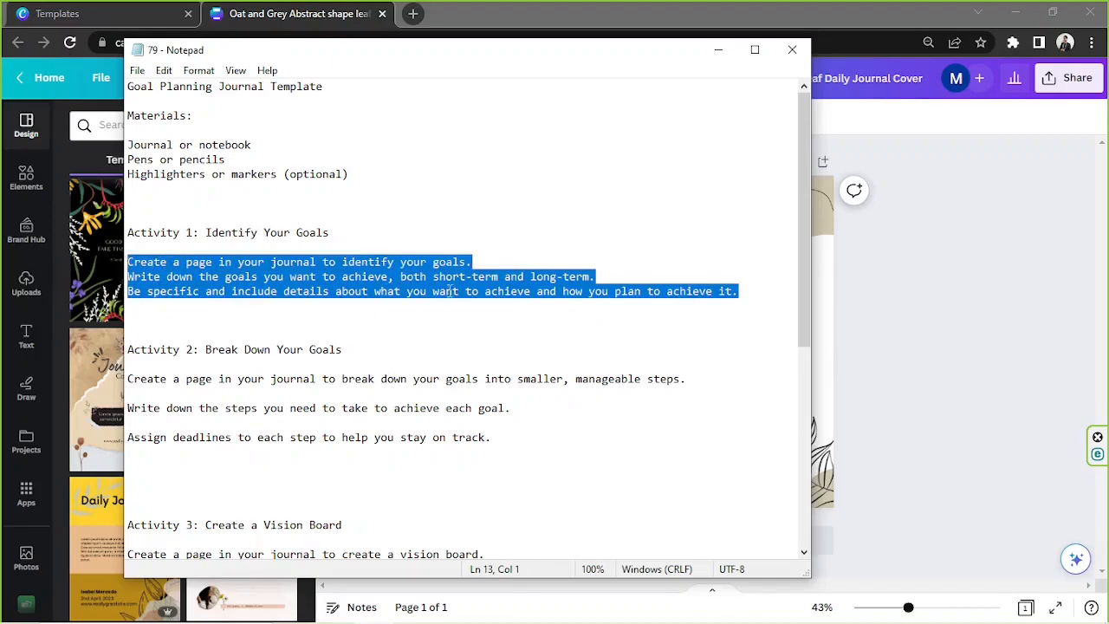
{"action": "key", "text": "alt+Tab"}
{"action": "left_click_drag", "start_coordinate": [511, 184], "coordinate": [962, 401]}
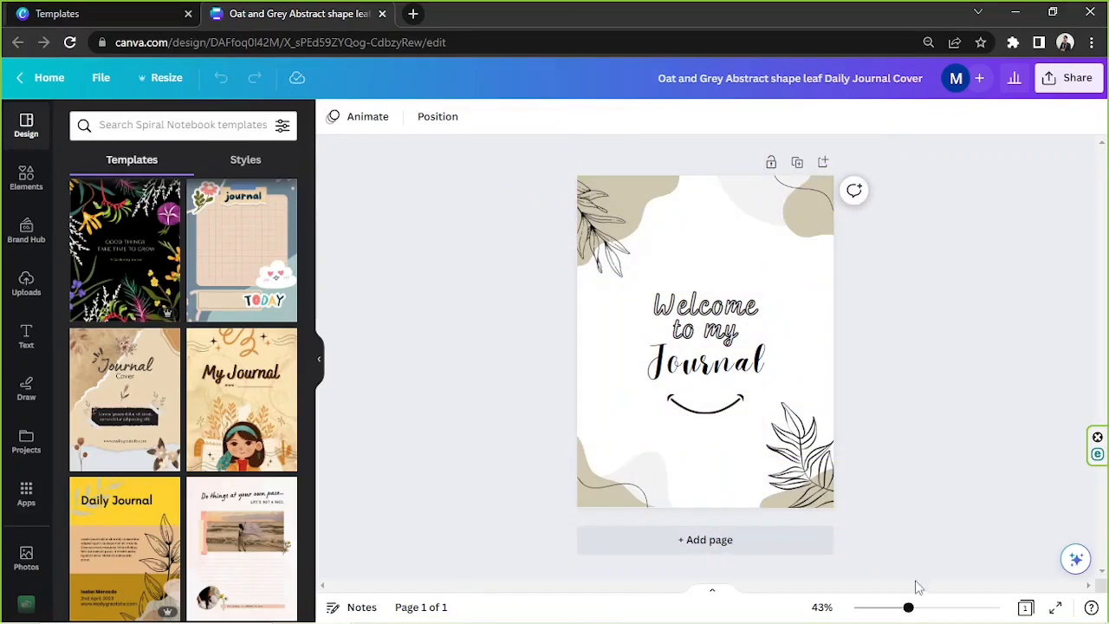
Change the cover page's background to the pale mint green #DFFFED
{"action": "left_click_drag", "start_coordinate": [908, 610], "coordinate": [930, 610]}
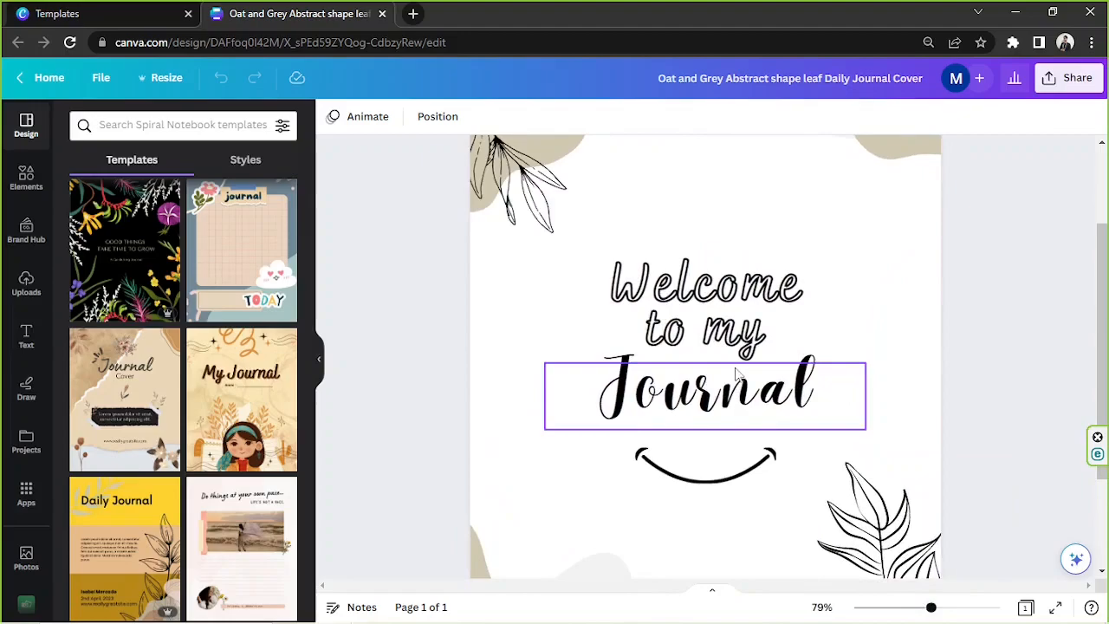
{"action": "scroll", "coordinate": [847, 382], "scroll_direction": "up", "scroll_amount": 2}
{"action": "scroll", "coordinate": [747, 338], "scroll_direction": "down", "scroll_amount": 3}
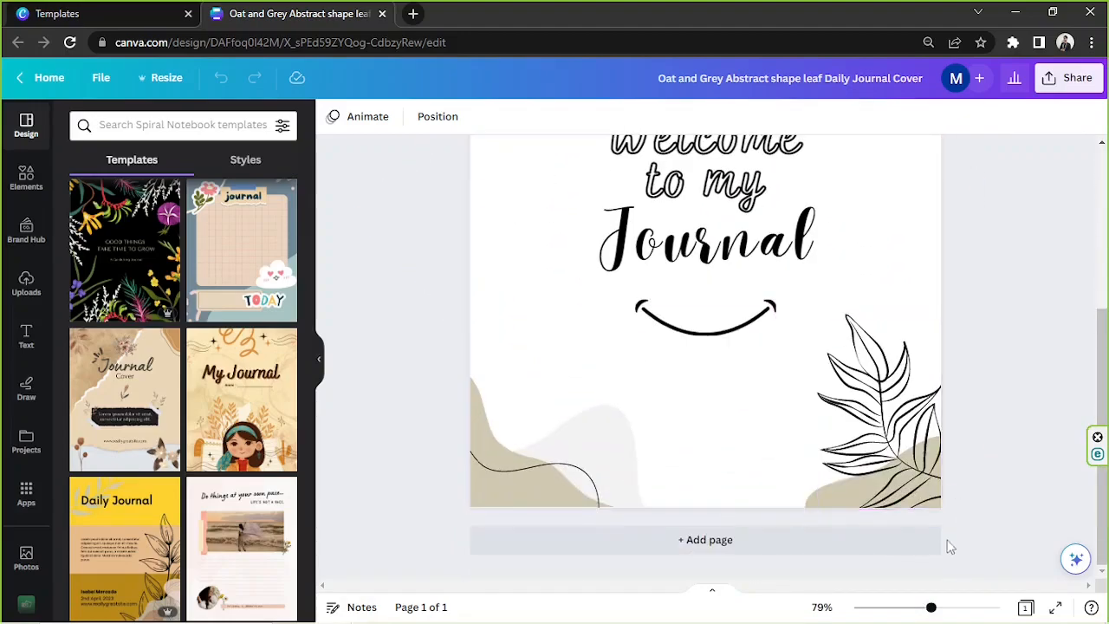
{"action": "left_click_drag", "start_coordinate": [930, 610], "coordinate": [916, 609]}
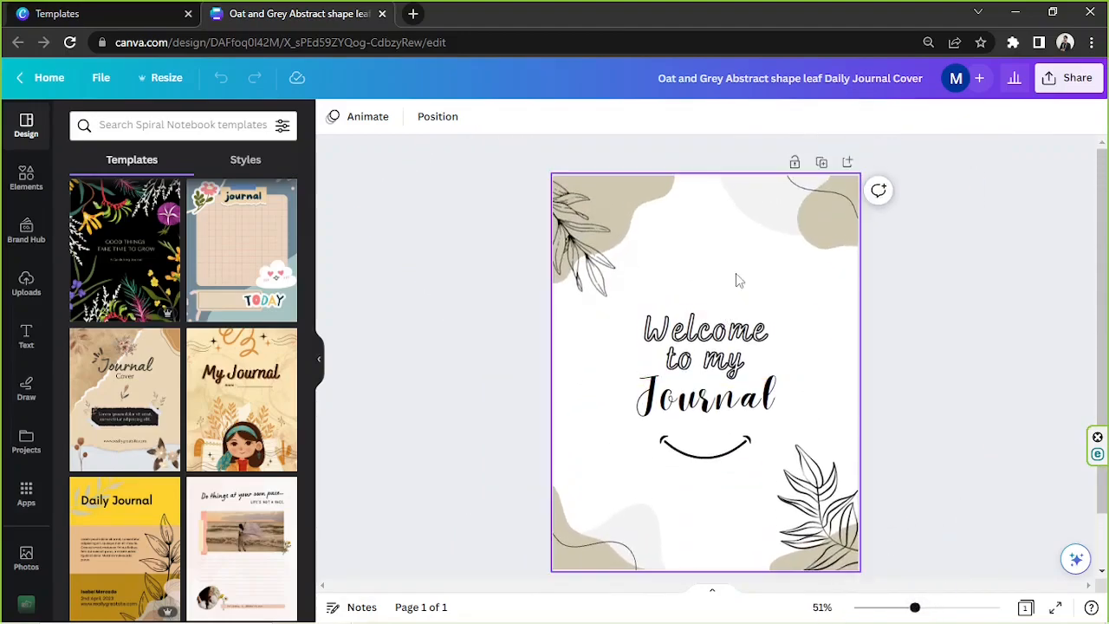
{"action": "left_click", "coordinate": [736, 273]}
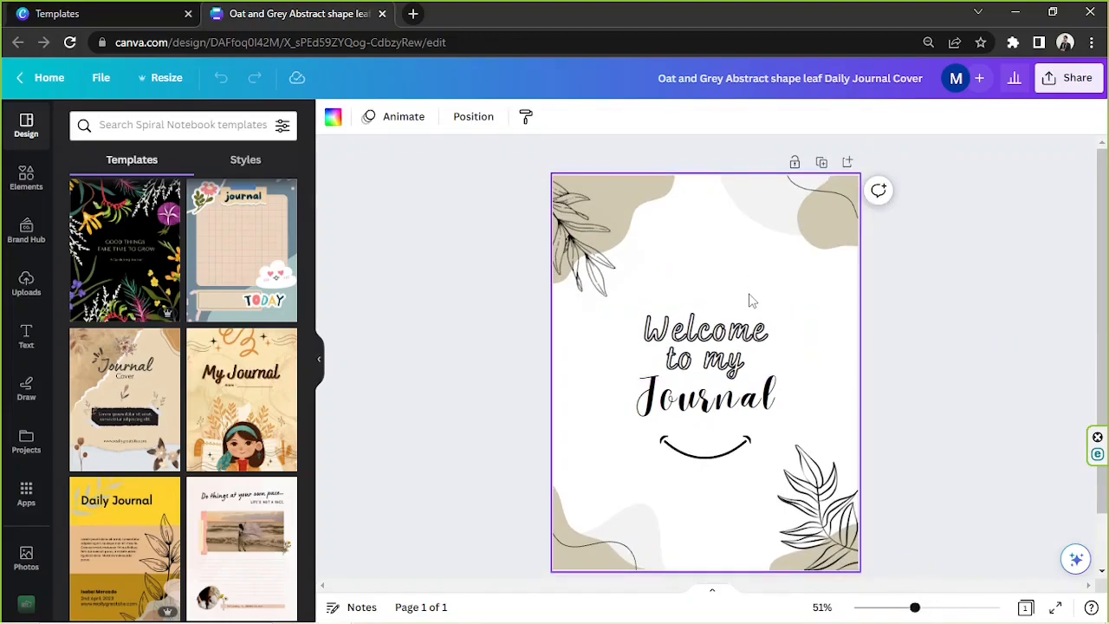
{"action": "left_click", "coordinate": [333, 116]}
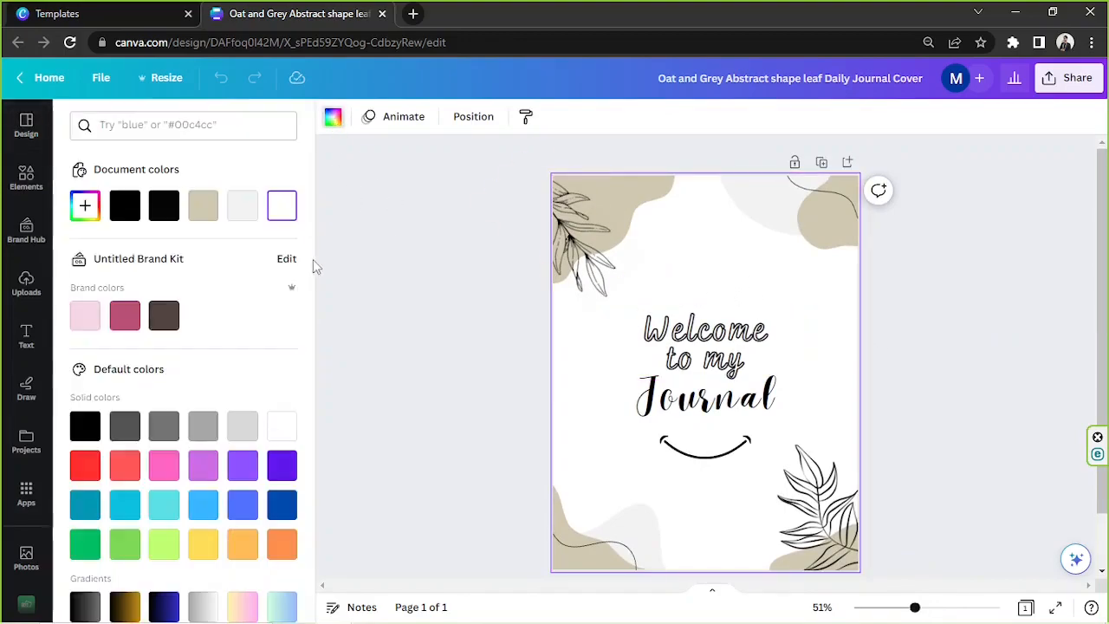
{"action": "left_click", "coordinate": [86, 208]}
{"action": "left_click_drag", "start_coordinate": [86, 277], "coordinate": [92, 277]}
{"action": "left_click", "coordinate": [113, 365]}
{"action": "left_click_drag", "start_coordinate": [121, 369], "coordinate": [163, 371]}
{"action": "left_click_drag", "start_coordinate": [94, 278], "coordinate": [108, 251]}
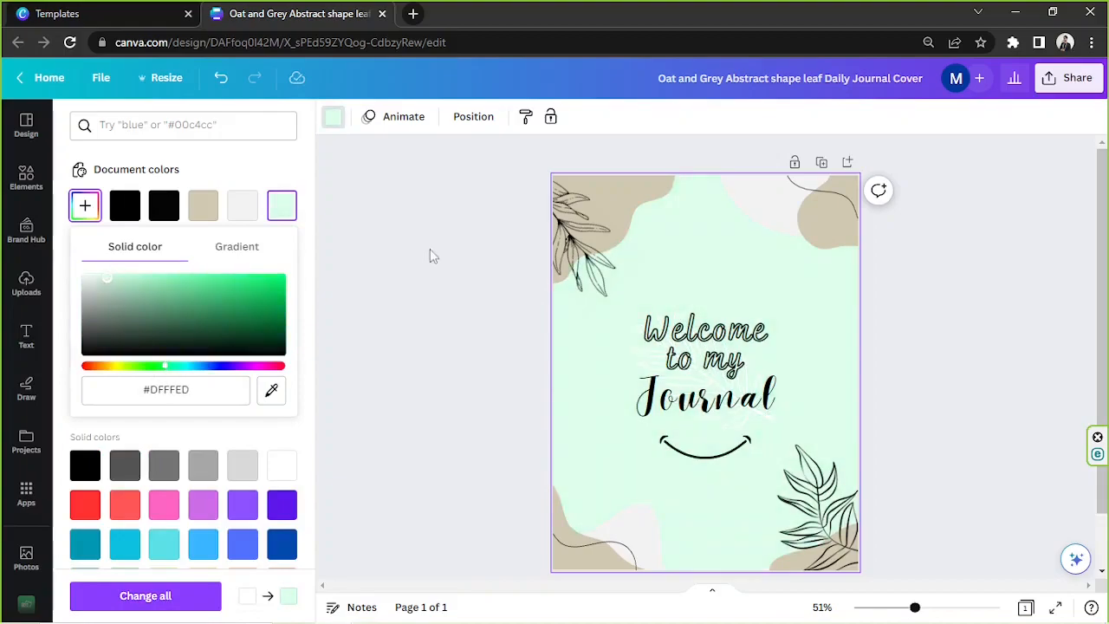
{"action": "left_click", "coordinate": [430, 286]}
Recolor the beige shape in the page's upper-left corner to the muted green #B0D0B6
{"action": "left_click", "coordinate": [634, 227]}
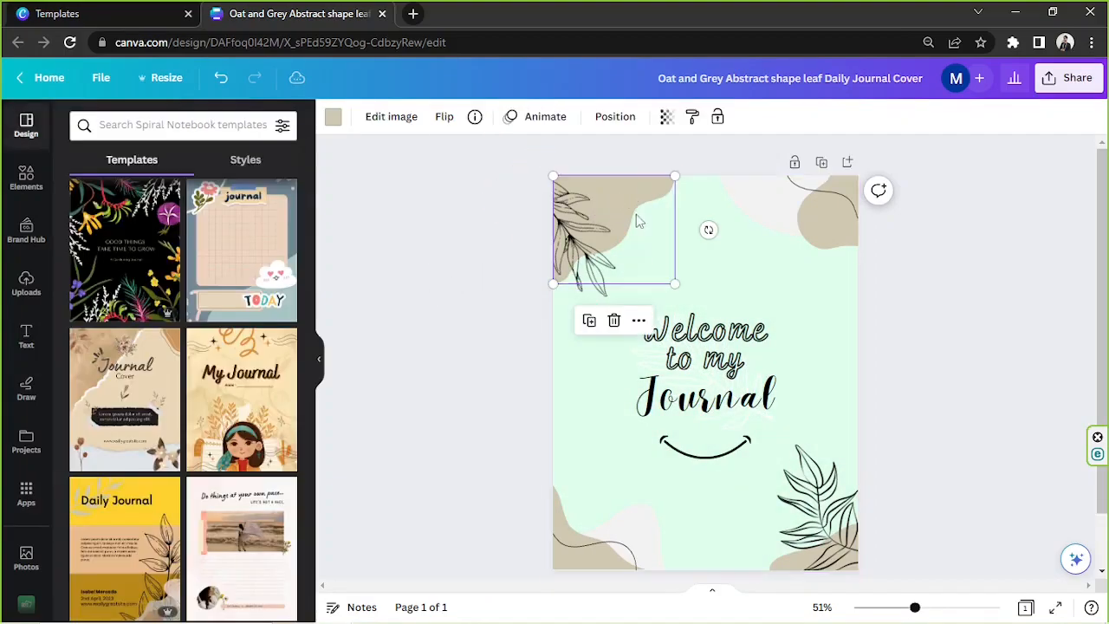
{"action": "left_click", "coordinate": [333, 117]}
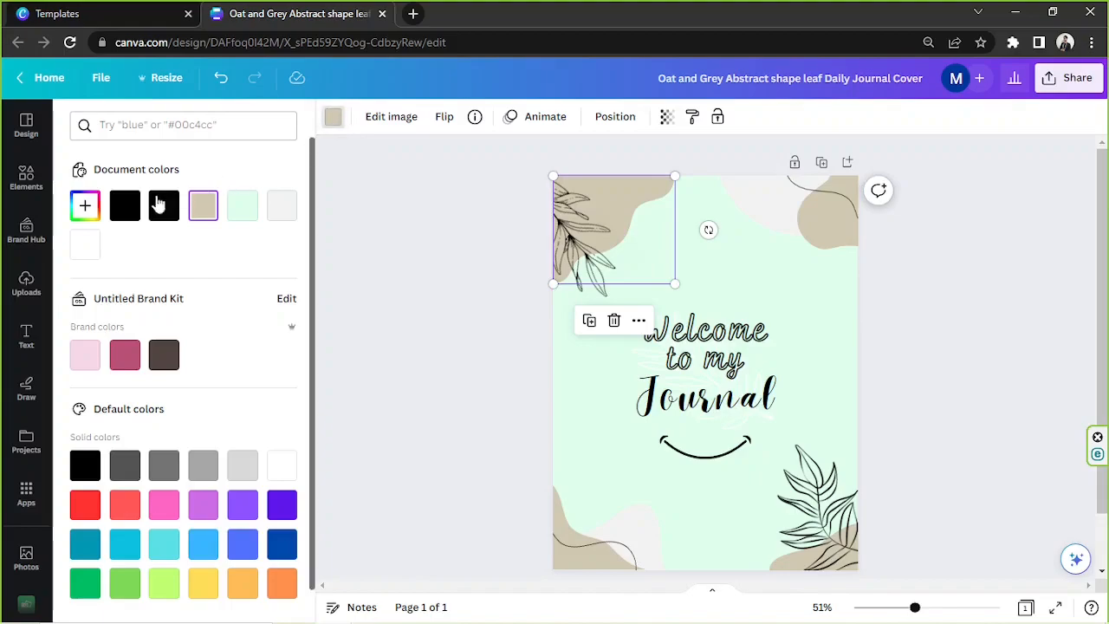
{"action": "left_click", "coordinate": [86, 206]}
{"action": "left_click_drag", "start_coordinate": [130, 331], "coordinate": [161, 332]}
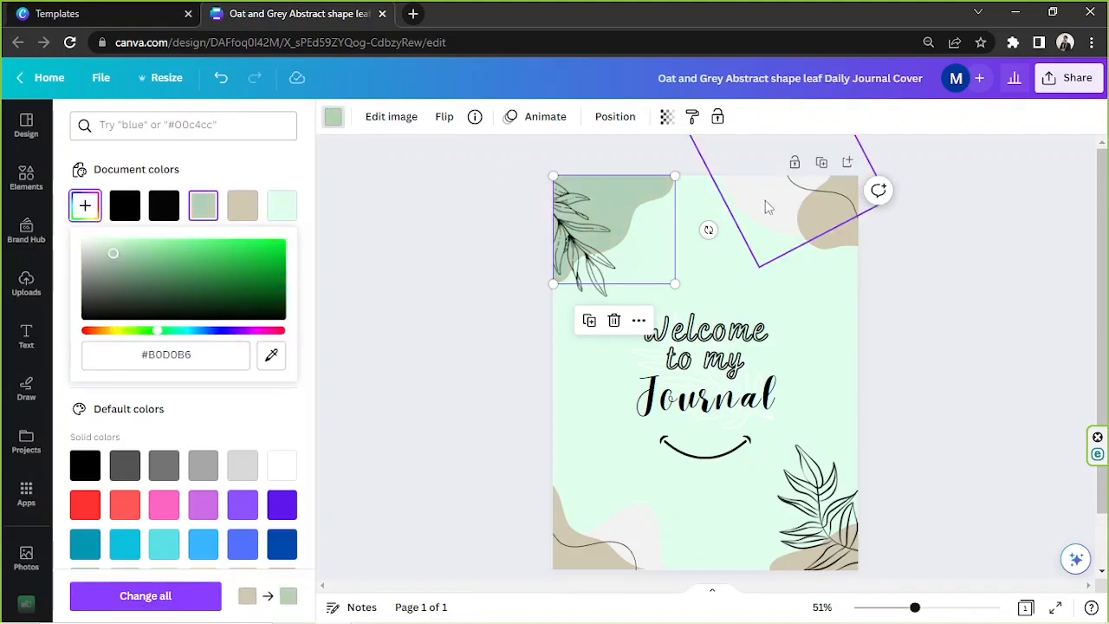
Apply the same muted green #B0D0B6 to the beige shape in the page's upper-right corner
{"action": "left_click", "coordinate": [836, 224]}
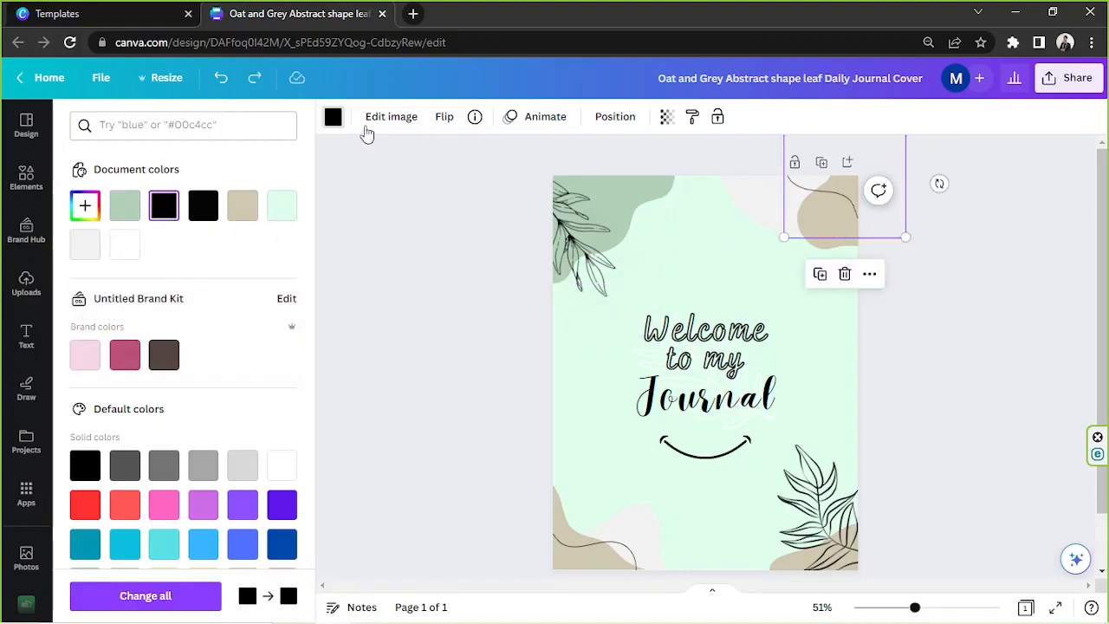
{"action": "left_click", "coordinate": [944, 286]}
{"action": "left_click", "coordinate": [829, 217]}
{"action": "left_click", "coordinate": [334, 118]}
{"action": "left_click", "coordinate": [204, 206]}
Recolor the pale grey shapes near the top and bottom edges of the page to white
{"action": "left_click", "coordinate": [748, 223]}
{"action": "left_click", "coordinate": [336, 119]}
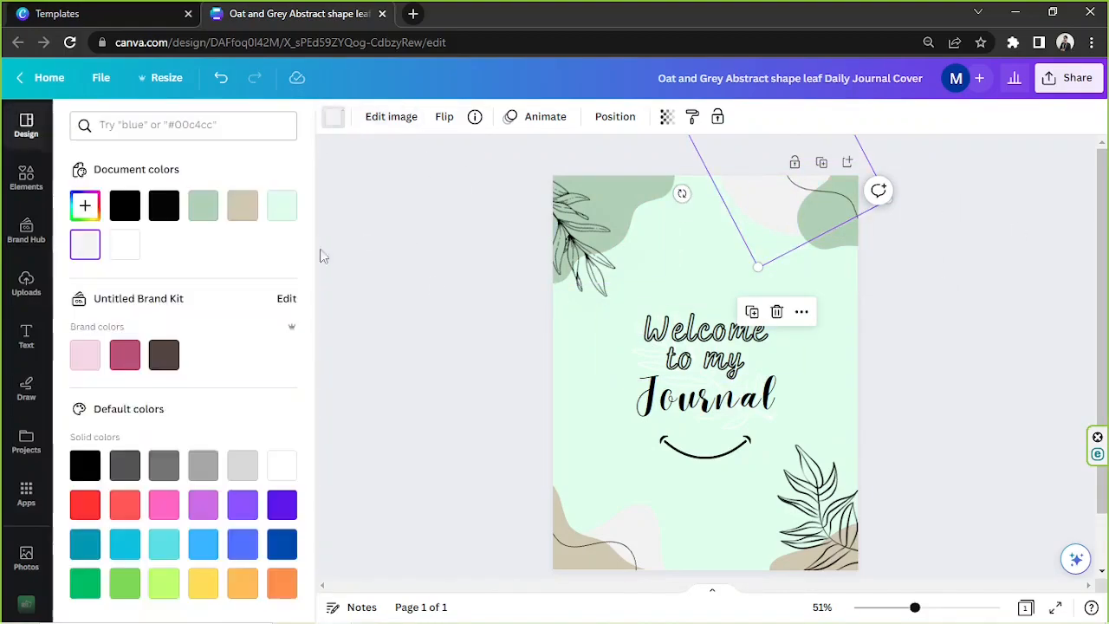
{"action": "left_click", "coordinate": [336, 120]}
{"action": "left_click", "coordinate": [281, 465]}
{"action": "scroll", "coordinate": [612, 403], "scroll_direction": "down", "scroll_amount": 1}
{"action": "left_click", "coordinate": [637, 472]}
{"action": "left_click", "coordinate": [125, 244]}
Recolor the beige shapes in the page's lower corners to the muted green and the lower-right leaf outline to beige
{"action": "left_click", "coordinate": [567, 472]}
{"action": "left_click", "coordinate": [557, 445]}
{"action": "left_click", "coordinate": [333, 117]}
{"action": "left_click", "coordinate": [202, 206]}
{"action": "left_click", "coordinate": [782, 504]}
{"action": "left_click", "coordinate": [816, 433]}
{"action": "left_click", "coordinate": [243, 206]}
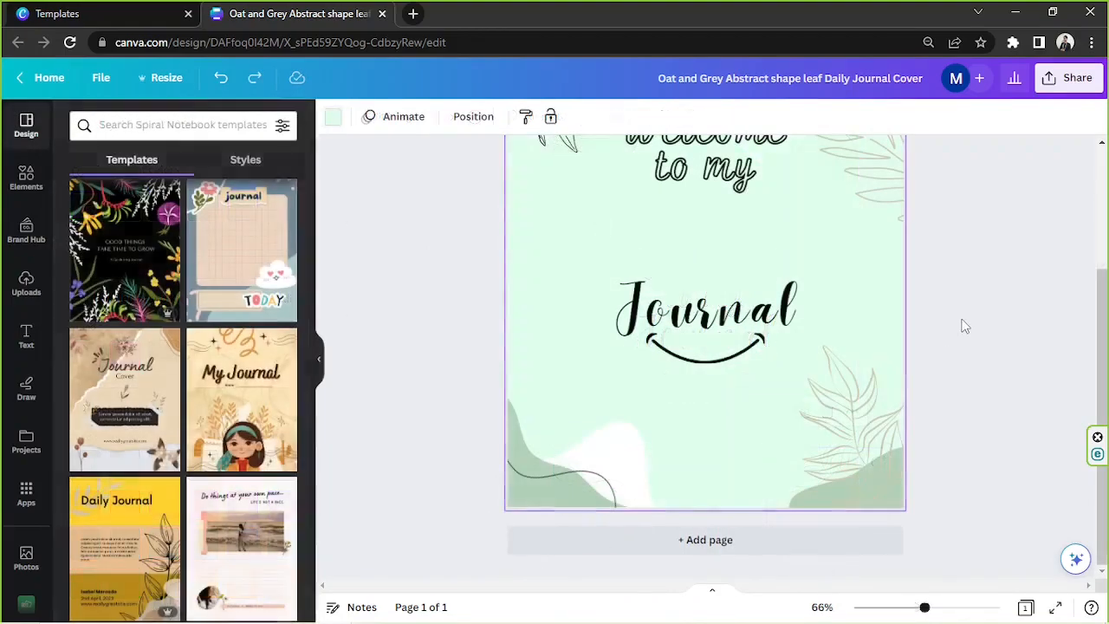
Delete the smile-shaped curve beneath the "Journal" title and move the title slightly up
{"action": "scroll", "coordinate": [959, 324], "scroll_direction": "up", "scroll_amount": 1}
{"action": "left_click", "coordinate": [704, 446]}
{"action": "left_click", "coordinate": [703, 424]}
{"action": "left_click", "coordinate": [699, 449]}
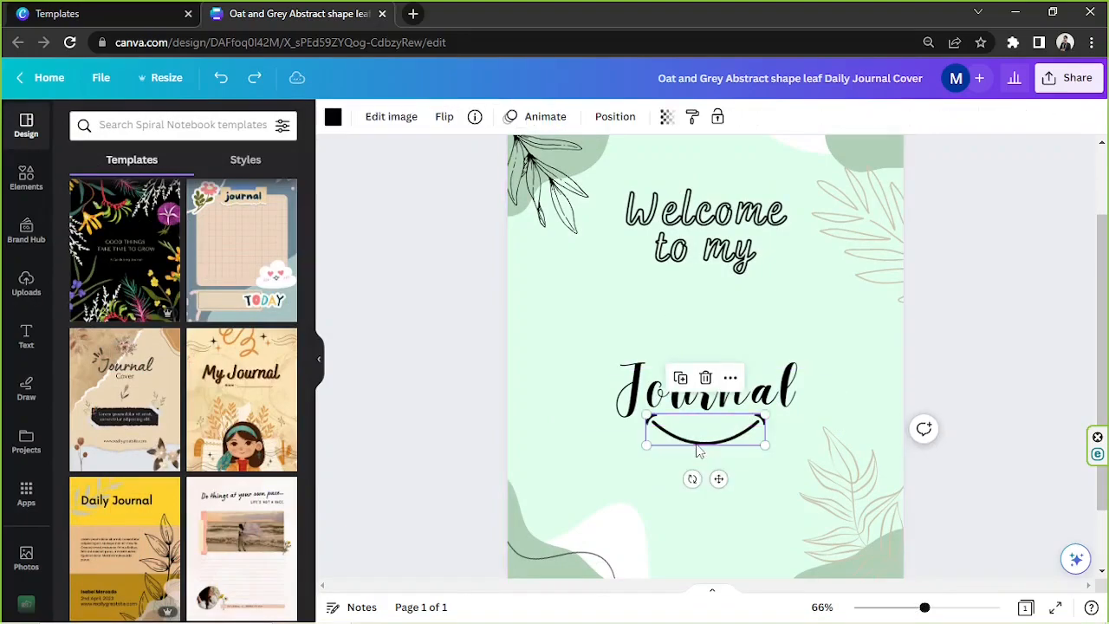
{"action": "key", "text": "Delete"}
{"action": "mouse_move", "coordinate": [705, 391]}
{"action": "left_mouse_down"}
{"action": "mouse_move", "coordinate": [711, 375]}
{"action": "mouse_move", "coordinate": [734, 375]}
{"action": "mouse_move", "coordinate": [705, 373]}
{"action": "left_mouse_up"}
Delete the "Welcome to my" text above the "Journal" title
{"action": "left_click", "coordinate": [746, 222]}
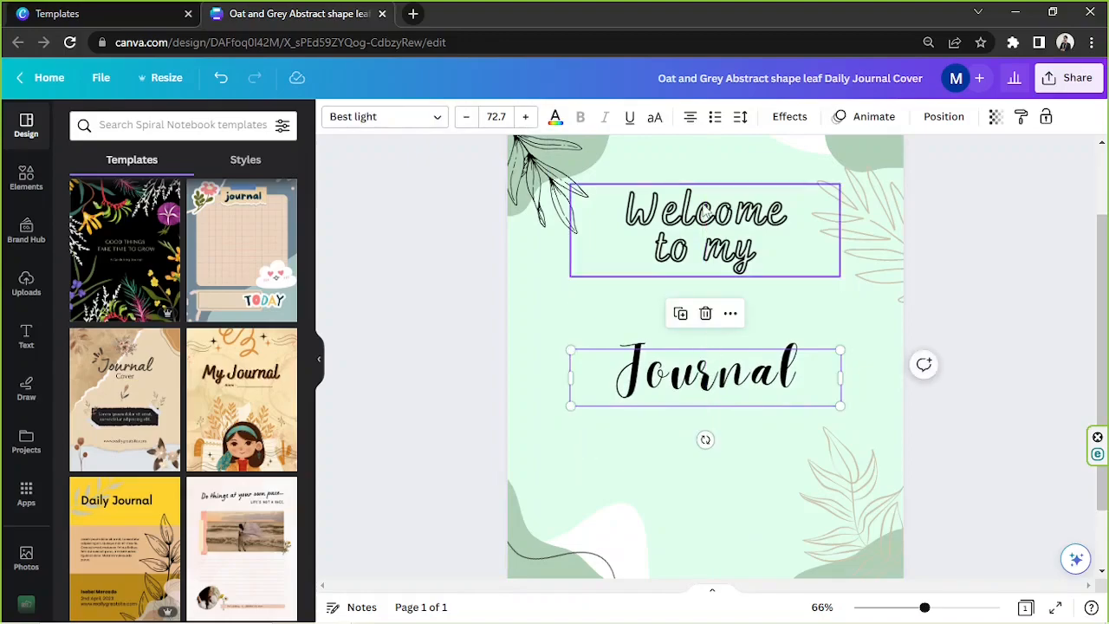
{"action": "key", "text": "Delete"}
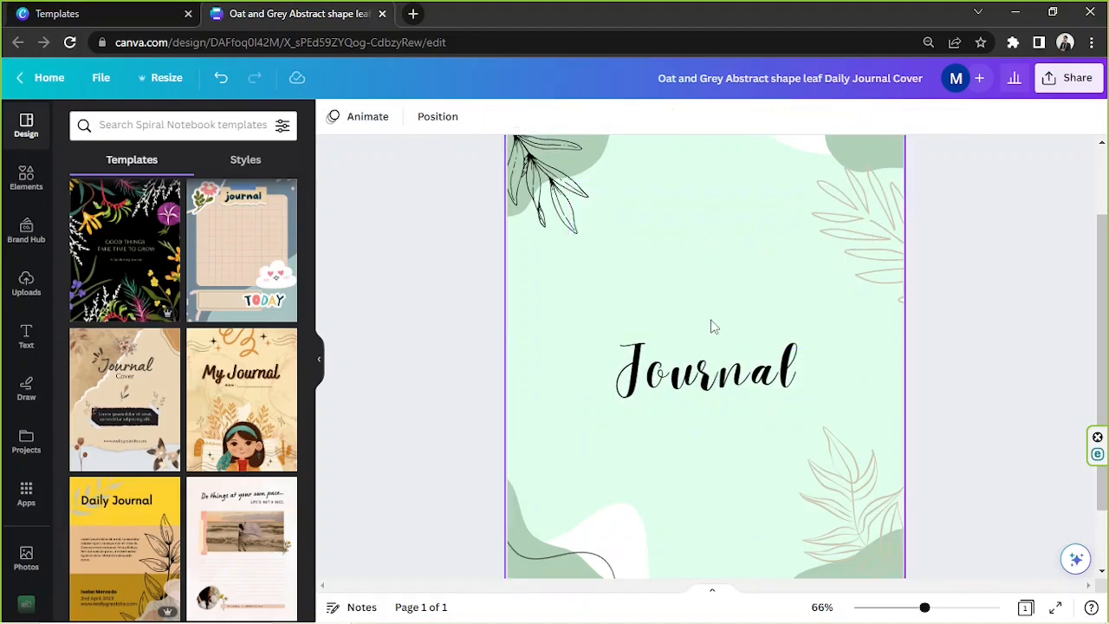
{"action": "scroll", "coordinate": [710, 326], "scroll_direction": "down", "scroll_amount": 2}
{"action": "scroll", "coordinate": [711, 327], "scroll_direction": "up", "scroll_amount": 3}
{"action": "scroll", "coordinate": [710, 327], "scroll_direction": "down", "scroll_amount": 1}
Add a new text box, enlarge it to size 18.8 and place it just above the "Journal" title
{"action": "key", "text": "t"}
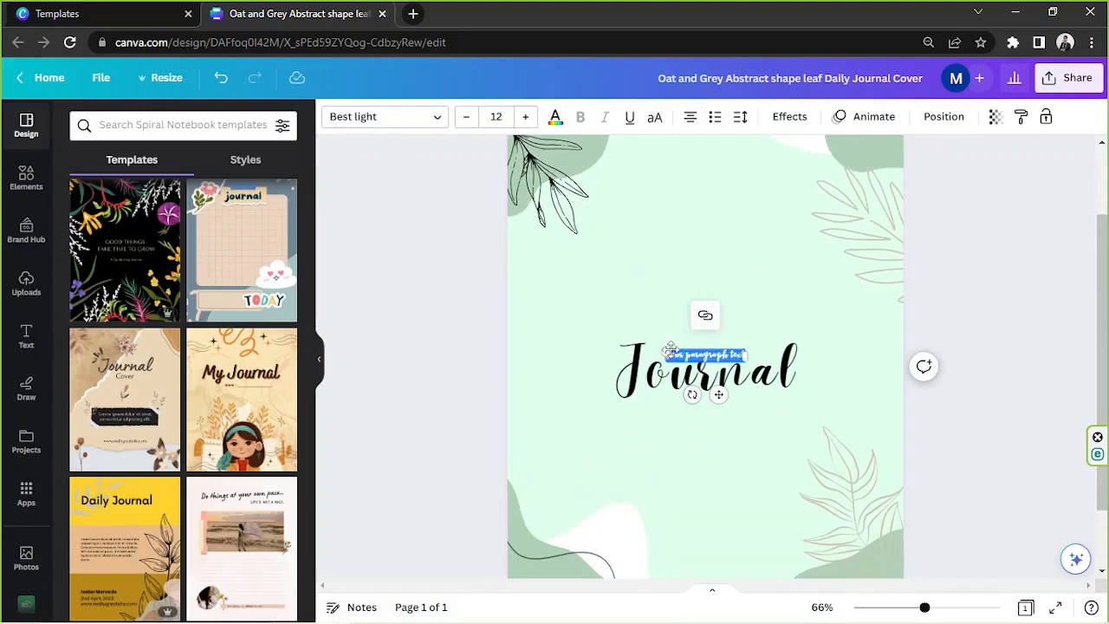
{"action": "left_click_drag", "start_coordinate": [666, 353], "coordinate": [626, 324]}
{"action": "left_click", "coordinate": [705, 402]}
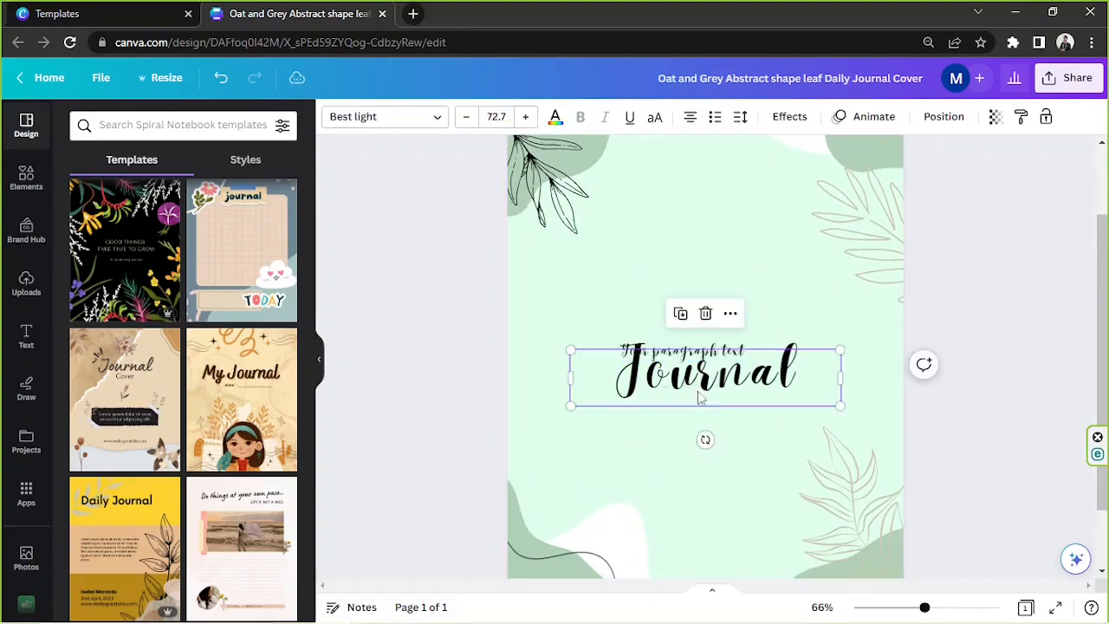
{"action": "left_click_drag", "start_coordinate": [687, 359], "coordinate": [704, 319]}
{"action": "key", "text": "ctrl+z"}
{"action": "left_click", "coordinate": [680, 351]}
{"action": "left_click_drag", "start_coordinate": [698, 391], "coordinate": [703, 350]}
Replace the new box's placeholder text with "Goal-setting" and show it in all capitals
{"action": "double_click", "coordinate": [682, 307]}
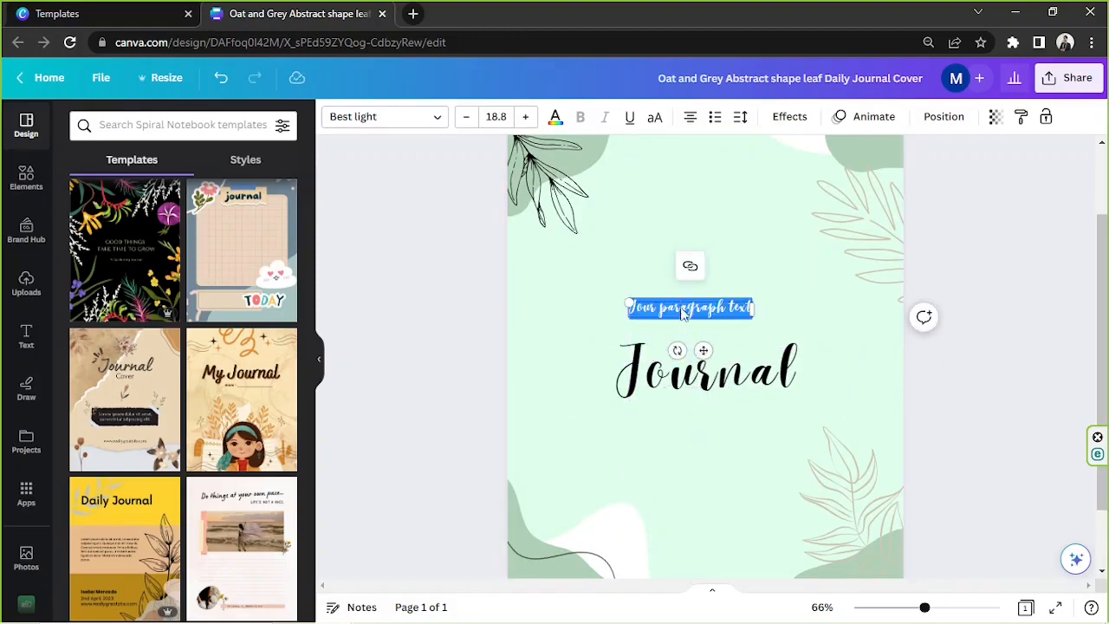
{"action": "type", "text": "You"}
{"action": "type", "text": "l Setting"}
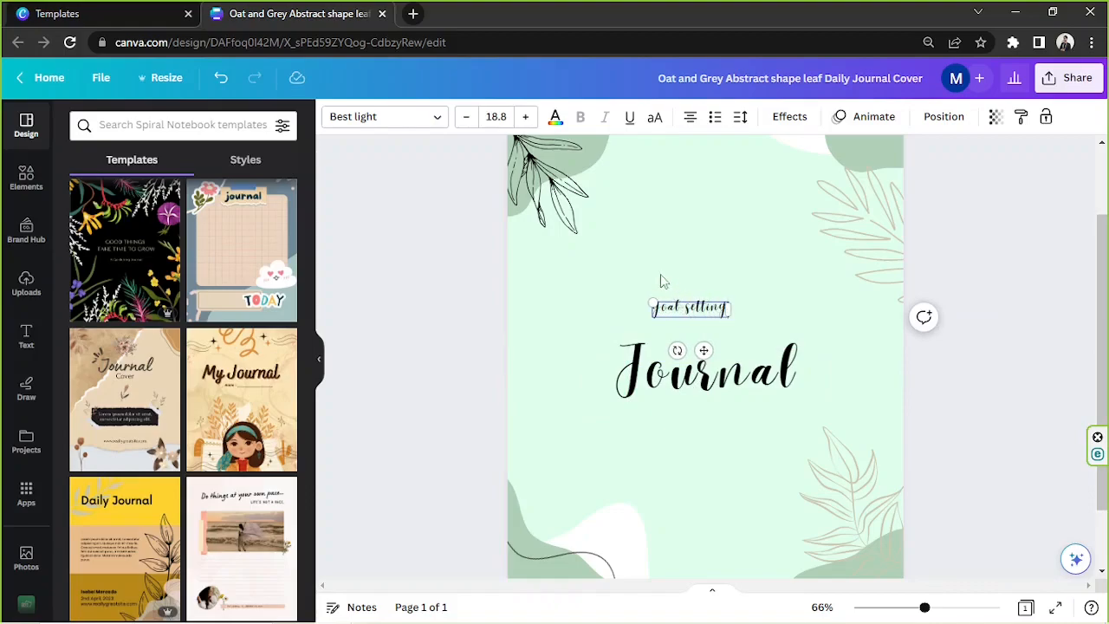
{"action": "left_click", "coordinate": [658, 121]}
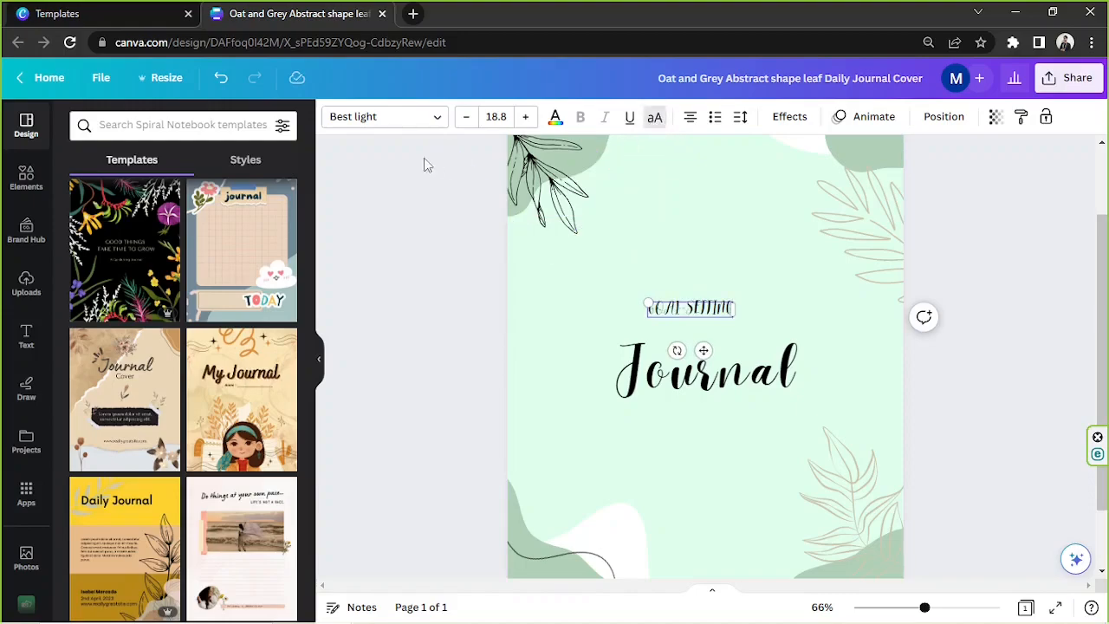
Format the "GOAL-SETTING" line in Garet Book at size 22.7 with wider letter spacing, placed close above the title
{"action": "left_click", "coordinate": [364, 120]}
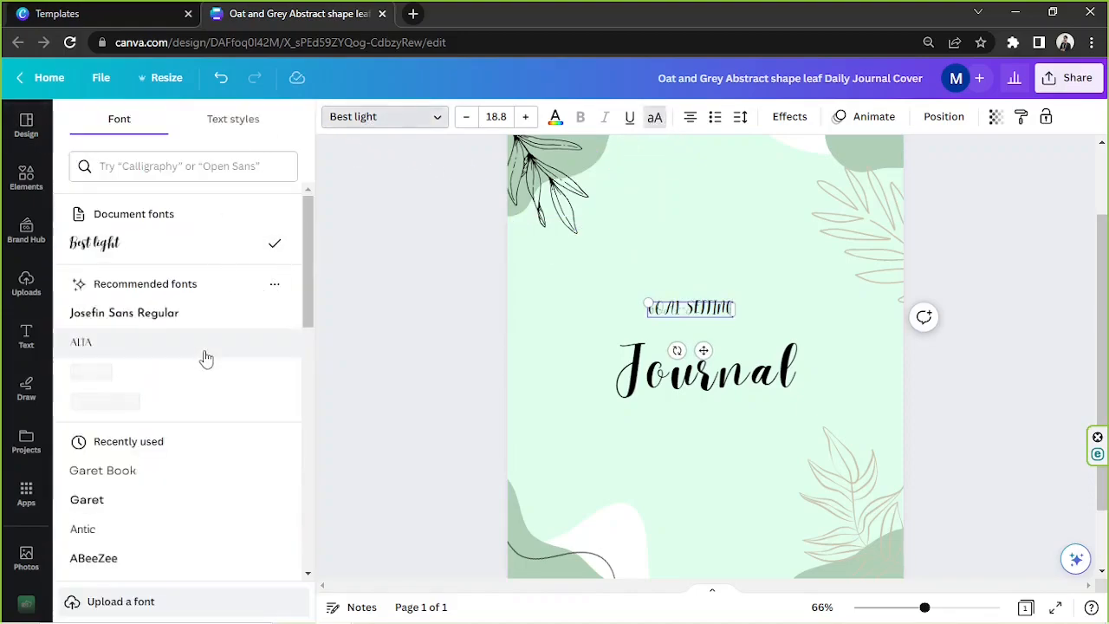
{"action": "scroll", "coordinate": [215, 337], "scroll_direction": "down", "scroll_amount": 1}
{"action": "left_click", "coordinate": [136, 390]}
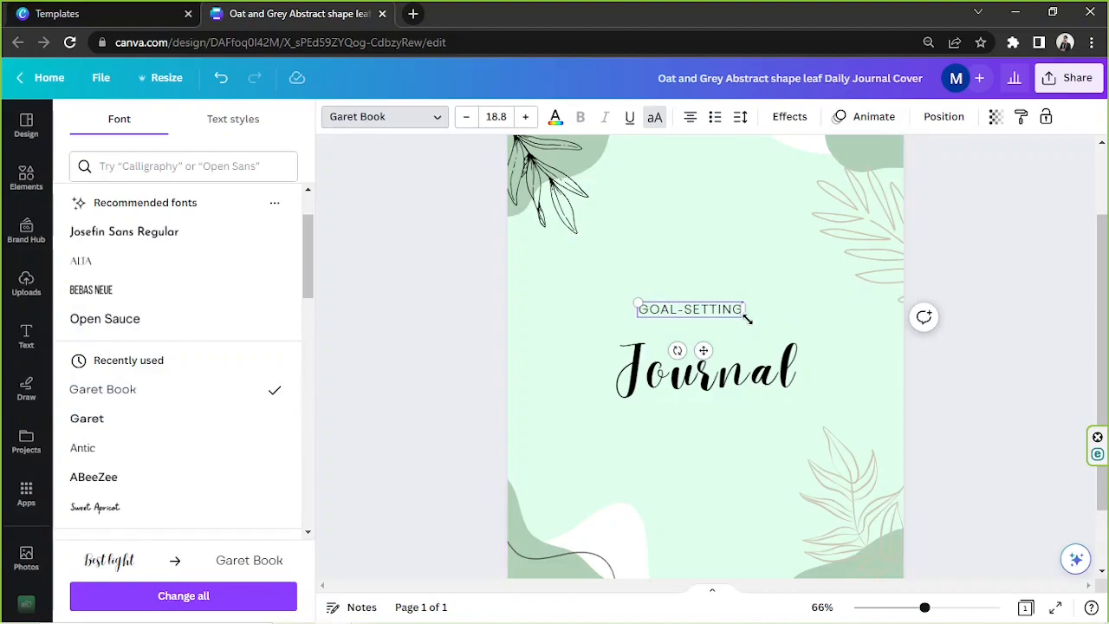
{"action": "left_click_drag", "start_coordinate": [743, 319], "coordinate": [766, 321]}
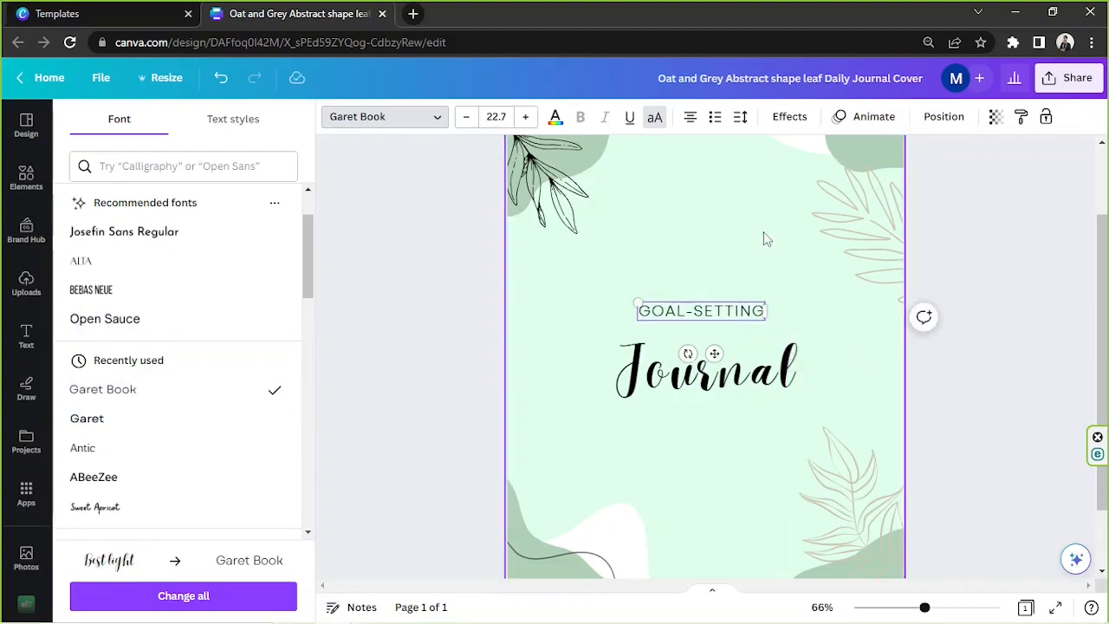
{"action": "left_click", "coordinate": [744, 125]}
{"action": "left_click_drag", "start_coordinate": [794, 182], "coordinate": [847, 183]}
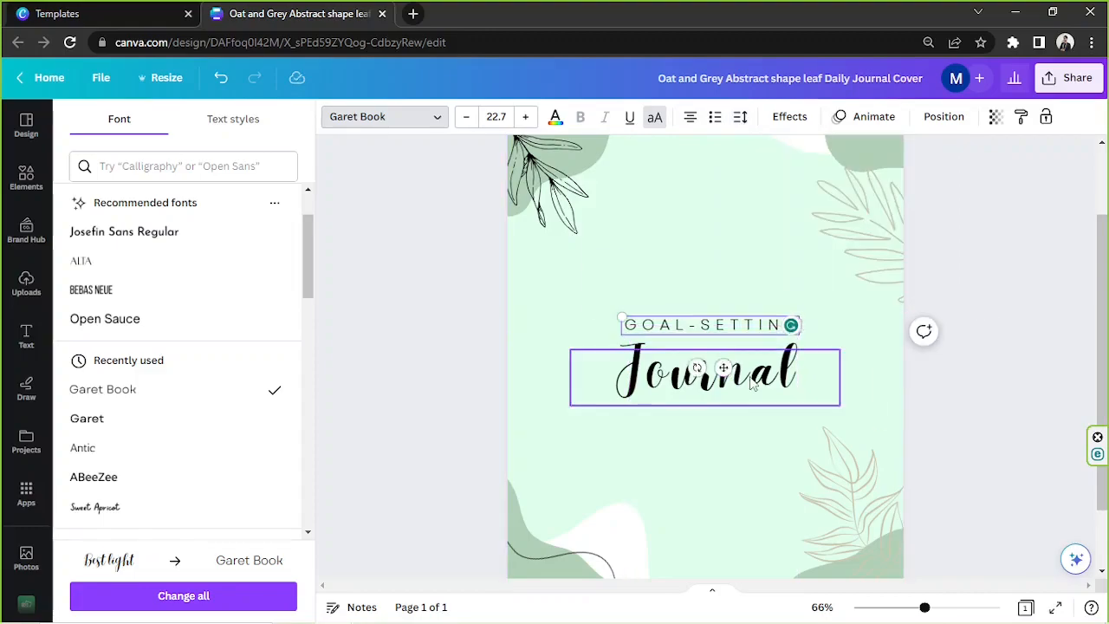
Change the title's capital J to a lowercase "j" and align the title closely beneath the "GOAL-SETTING" line
{"action": "left_click", "coordinate": [611, 401]}
{"action": "left_click", "coordinate": [647, 371]}
{"action": "key", "text": "BackSpace"}
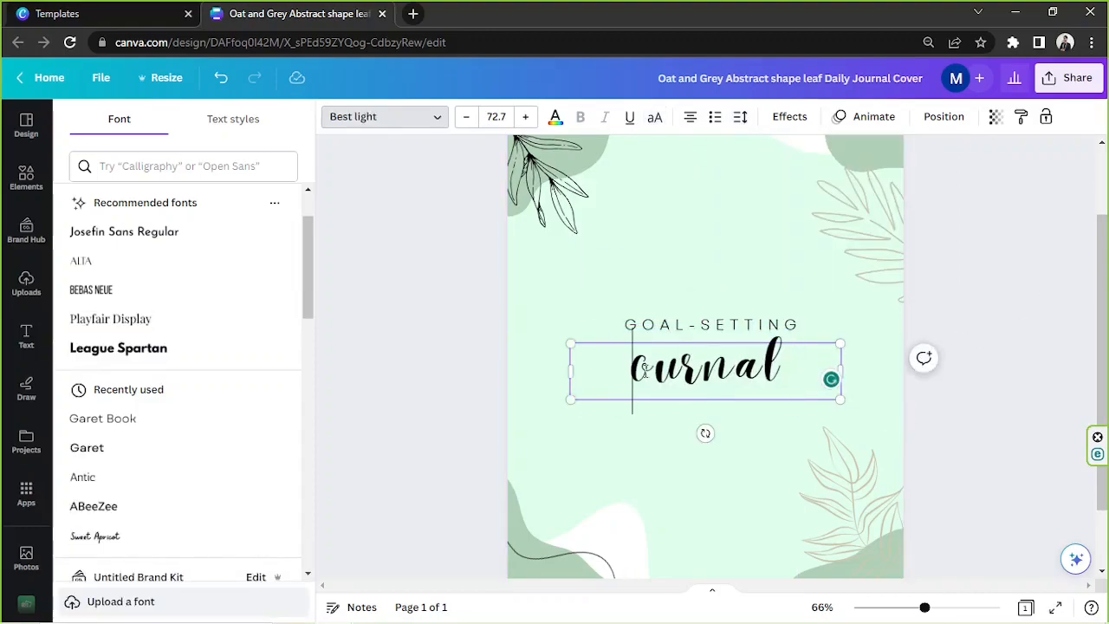
{"action": "type", "text": "j"}
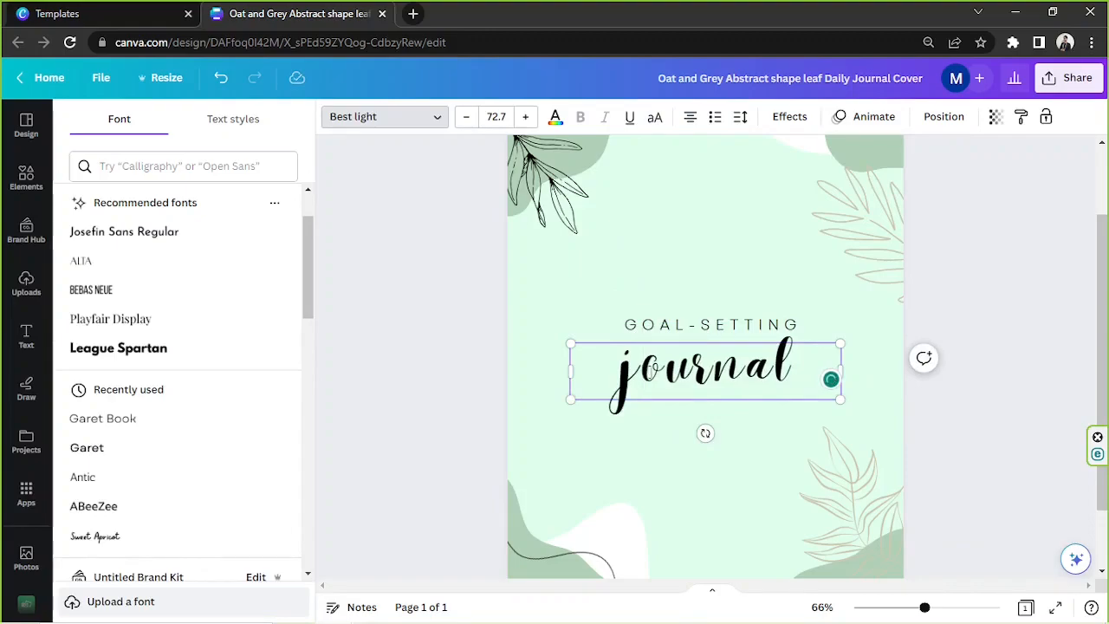
{"action": "left_click", "coordinate": [677, 400]}
{"action": "left_click_drag", "start_coordinate": [686, 403], "coordinate": [777, 394]}
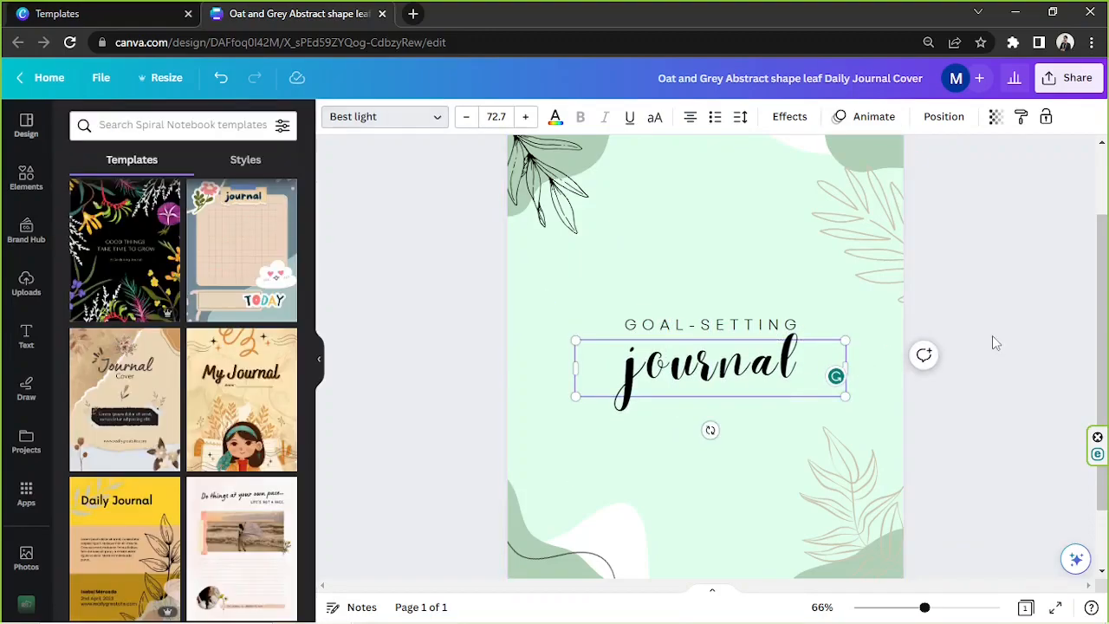
{"action": "left_click", "coordinate": [991, 335]}
Place a copy of the "journal" title above "GOAL-SETTING", change its text to "my" and shrink it to size 40.3
{"action": "scroll", "coordinate": [970, 379], "scroll_direction": "up", "scroll_amount": 1}
{"action": "scroll", "coordinate": [970, 387], "scroll_direction": "up", "scroll_amount": 2}
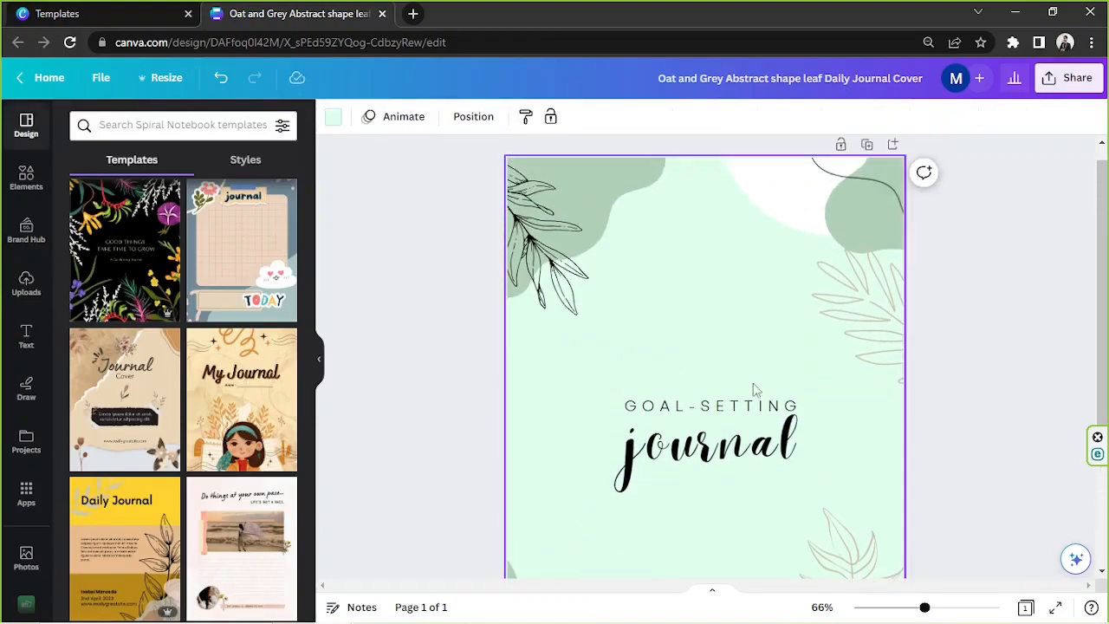
{"action": "left_click", "coordinate": [693, 448]}
{"action": "left_click_drag", "start_coordinate": [693, 448], "coordinate": [672, 354]}
{"action": "double_click", "coordinate": [706, 373]}
{"action": "type", "text": "my"}
{"action": "left_click_drag", "start_coordinate": [842, 387], "coordinate": [715, 353]}
{"action": "left_click_drag", "start_coordinate": [664, 394], "coordinate": [718, 424]}
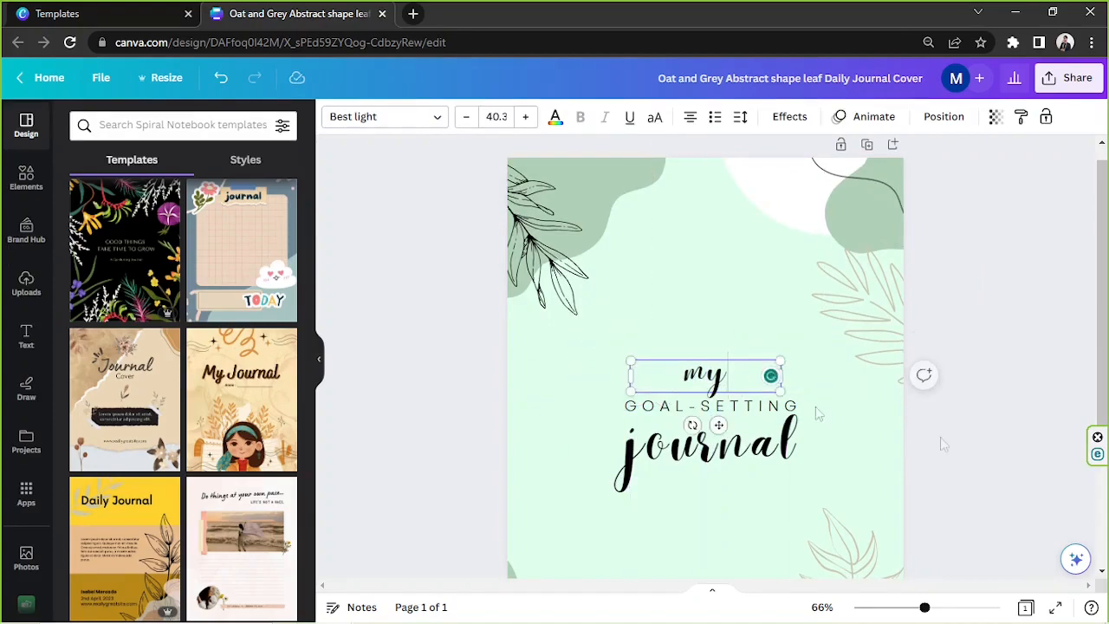
{"action": "left_click", "coordinate": [938, 440]}
Select the three title lines together and move them slightly up, centred horizontally on the page
{"action": "scroll", "coordinate": [931, 422], "scroll_direction": "down", "scroll_amount": 1}
{"action": "left_click_drag", "start_coordinate": [597, 275], "coordinate": [767, 414]}
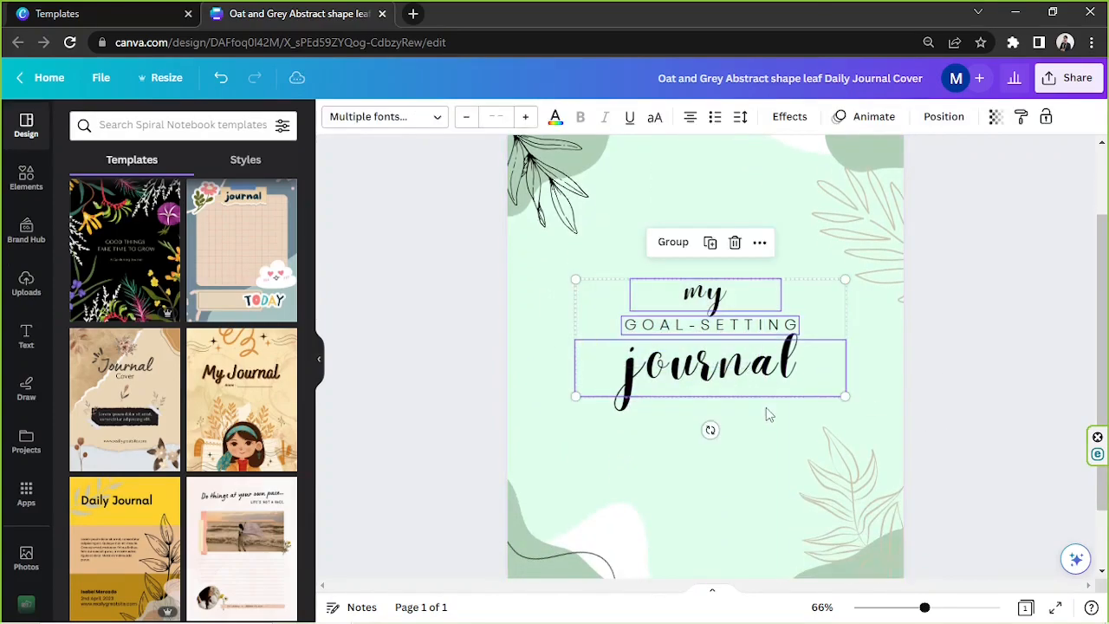
{"action": "scroll", "coordinate": [767, 387], "scroll_direction": "up", "scroll_amount": 1}
{"action": "scroll", "coordinate": [767, 387], "scroll_direction": "down", "scroll_amount": 1}
{"action": "mouse_move", "coordinate": [742, 355]}
{"action": "left_mouse_down"}
{"action": "mouse_move", "coordinate": [768, 364]}
{"action": "mouse_move", "coordinate": [741, 354]}
{"action": "mouse_move", "coordinate": [740, 415]}
{"action": "mouse_move", "coordinate": [741, 349]}
{"action": "left_mouse_up"}
{"action": "scroll", "coordinate": [997, 354], "scroll_direction": "up", "scroll_amount": 2}
{"action": "scroll", "coordinate": [994, 348], "scroll_direction": "down", "scroll_amount": 3}
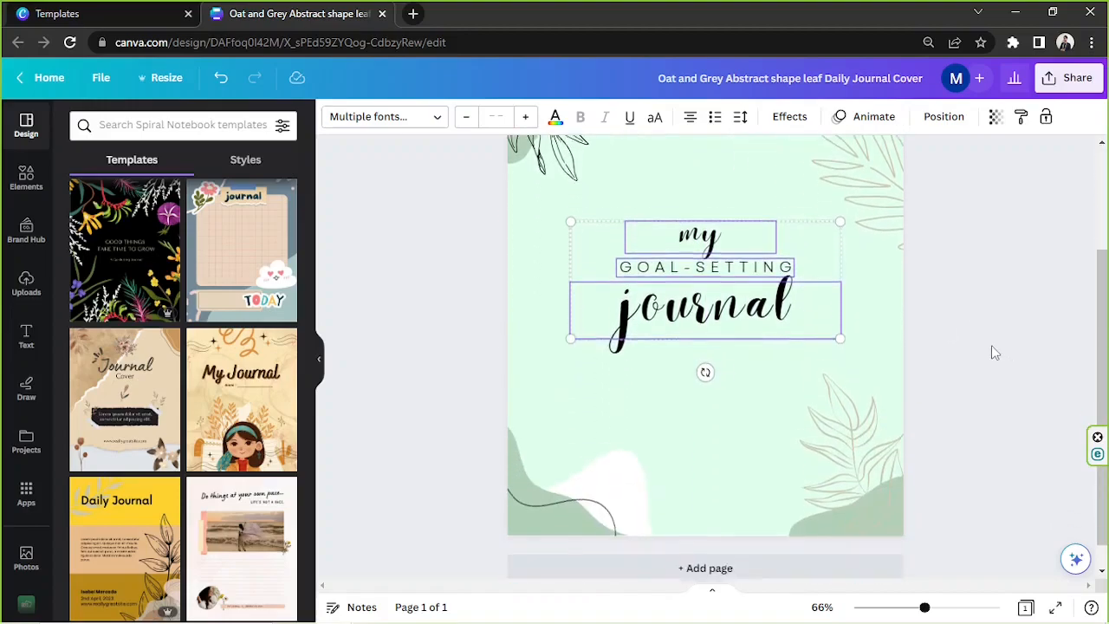
{"action": "left_click", "coordinate": [989, 352]}
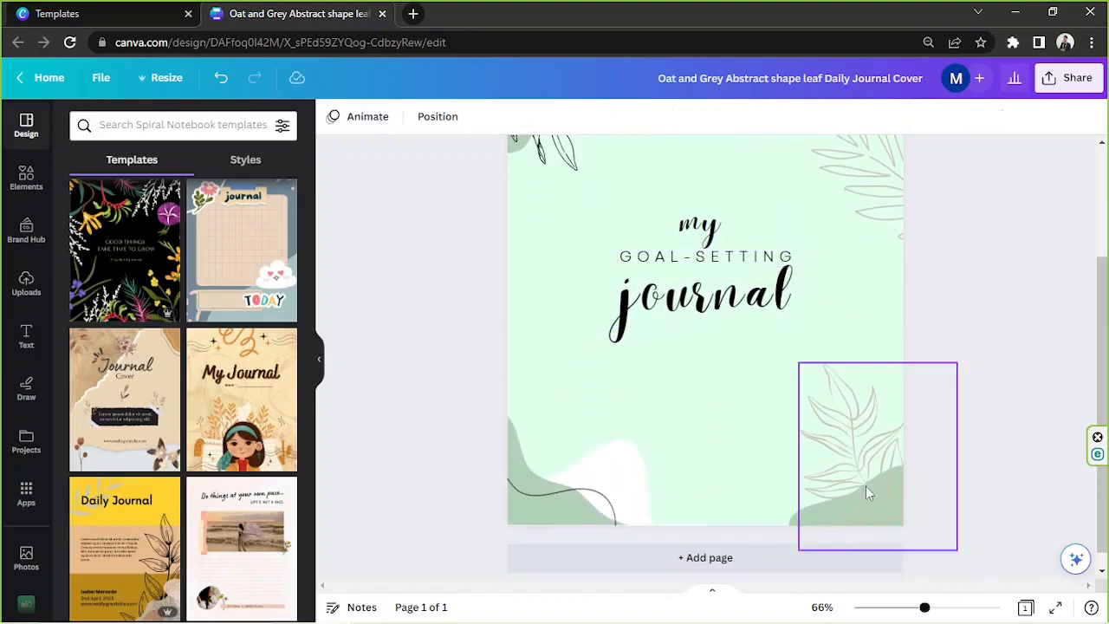
Recolor the "journal" text to the dark muted green #6B8670
{"action": "scroll", "coordinate": [844, 472], "scroll_direction": "up", "scroll_amount": 2}
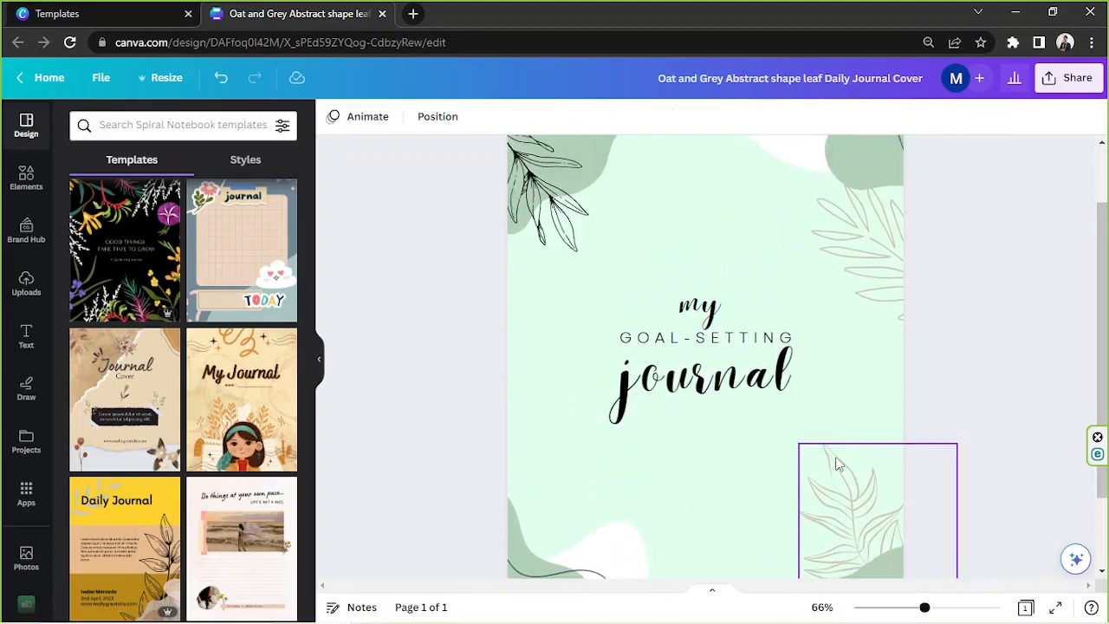
{"action": "left_click", "coordinate": [715, 391]}
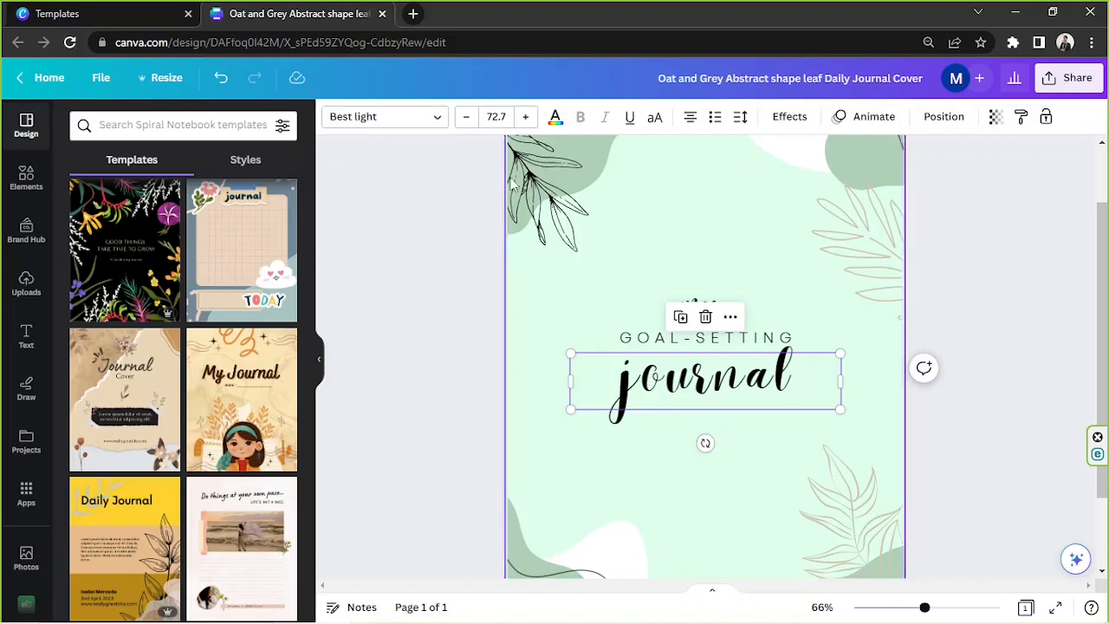
{"action": "left_click", "coordinate": [555, 118]}
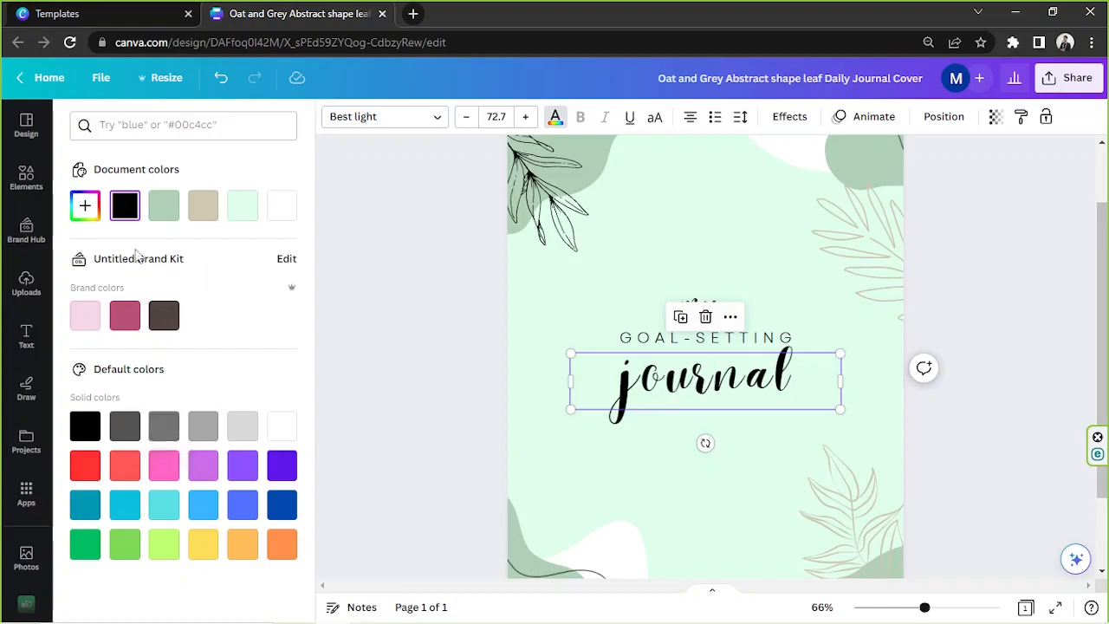
{"action": "left_click", "coordinate": [98, 212]}
{"action": "left_click", "coordinate": [165, 207]}
{"action": "left_click", "coordinate": [85, 205]}
{"action": "left_click", "coordinate": [129, 272]}
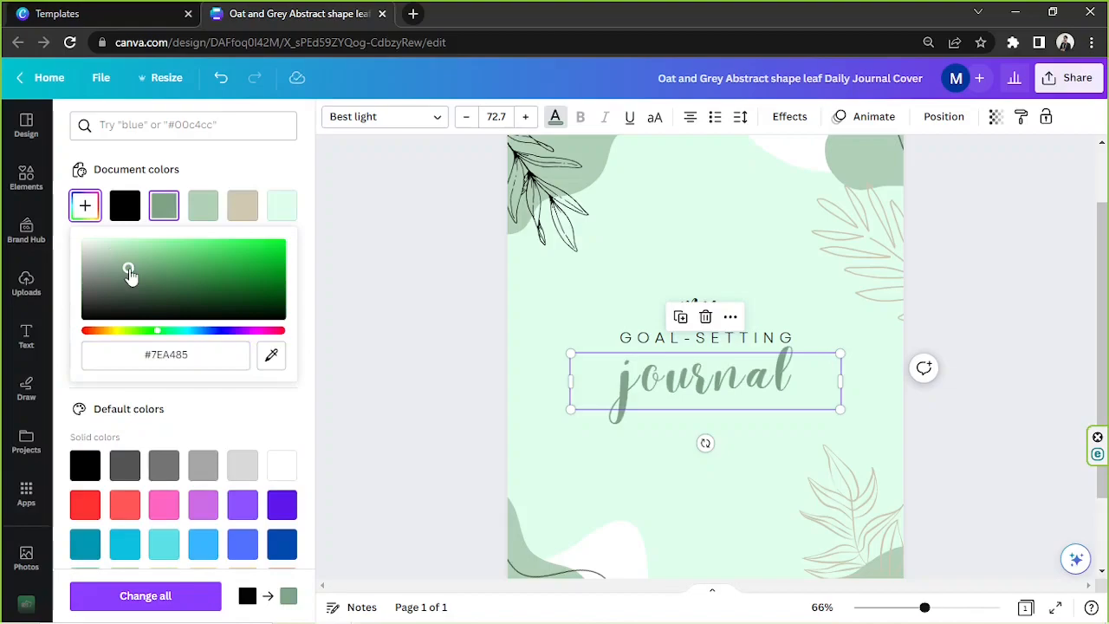
{"action": "left_click_drag", "start_coordinate": [136, 283], "coordinate": [122, 277]}
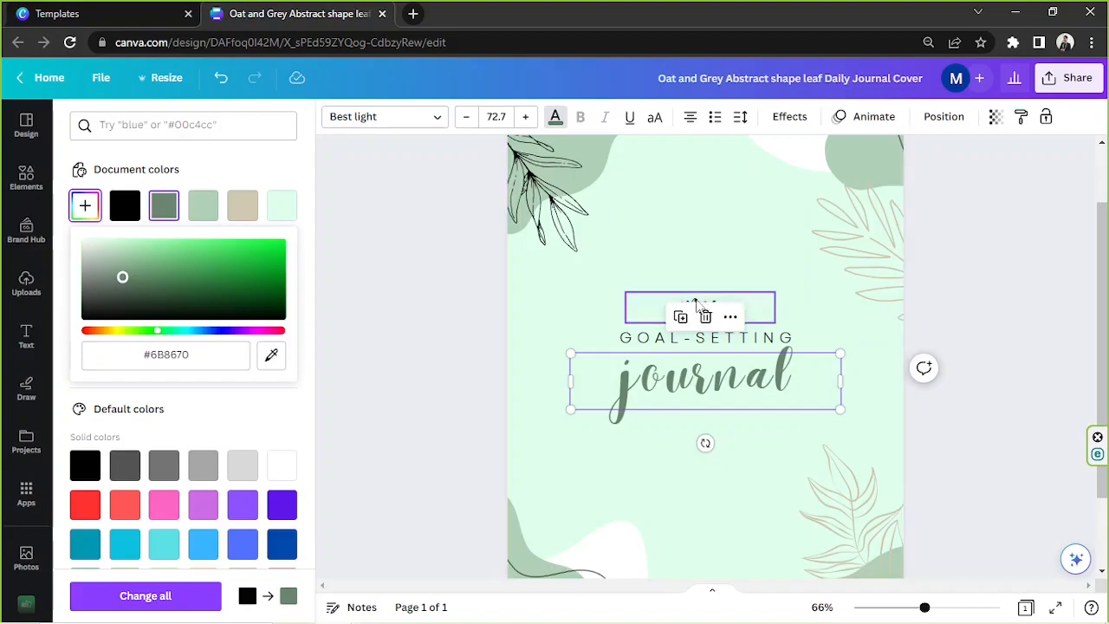
Apply the same dark muted green to the "my" text
{"action": "left_click", "coordinate": [646, 307]}
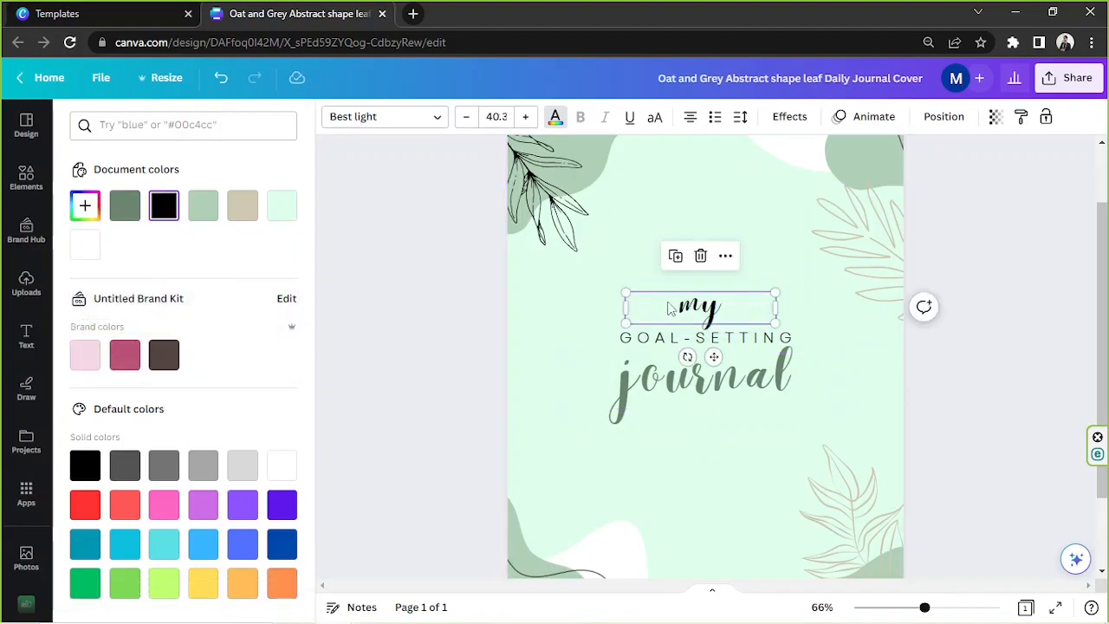
{"action": "left_click", "coordinate": [123, 206]}
{"action": "left_click", "coordinate": [1044, 363]}
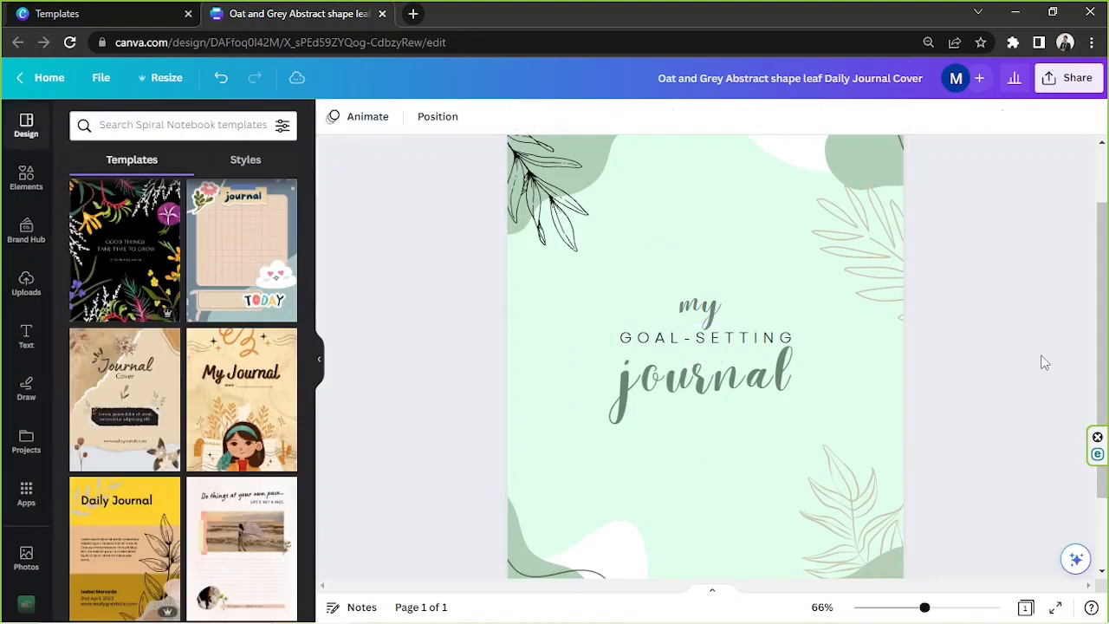
{"action": "scroll", "coordinate": [1043, 363], "scroll_direction": "down", "scroll_amount": 2}
{"action": "scroll", "coordinate": [1044, 363], "scroll_direction": "up", "scroll_amount": 3}
{"action": "left_click_drag", "start_coordinate": [598, 374], "coordinate": [866, 464]}
{"action": "key", "text": "ctrl+z"}
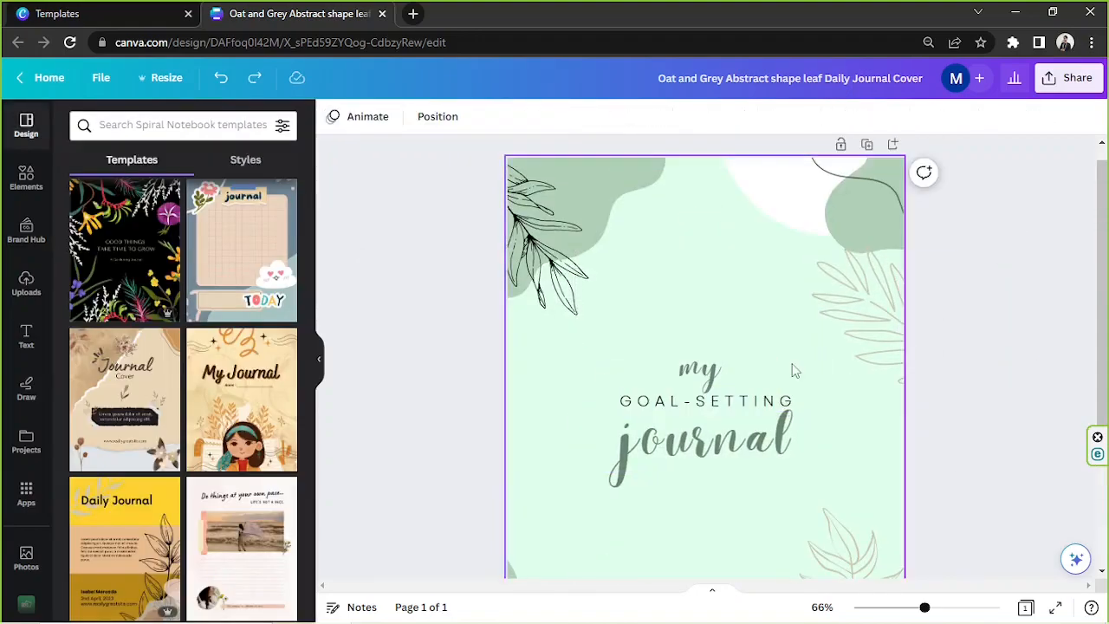
{"action": "scroll", "coordinate": [908, 407], "scroll_direction": "down", "scroll_amount": 2}
{"action": "scroll", "coordinate": [940, 504], "scroll_direction": "up", "scroll_amount": 2}
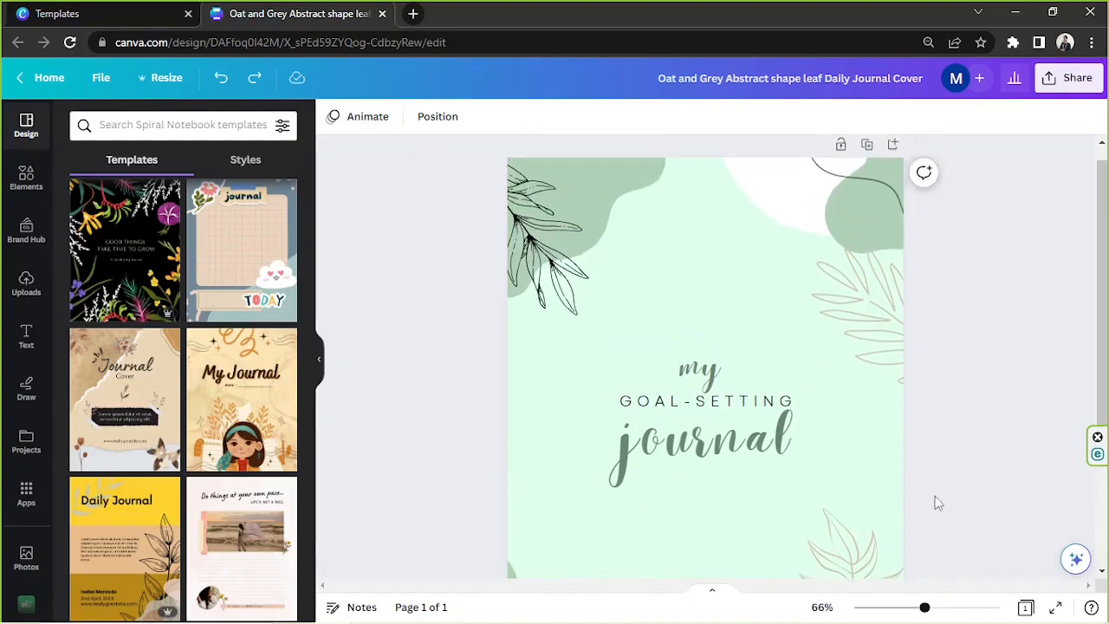
Recolor the lower-right leaf outline to the dark brown from the brand colors
{"action": "scroll", "coordinate": [575, 284], "scroll_direction": "down", "scroll_amount": 3}
{"action": "scroll", "coordinate": [862, 421], "scroll_direction": "up", "scroll_amount": 2}
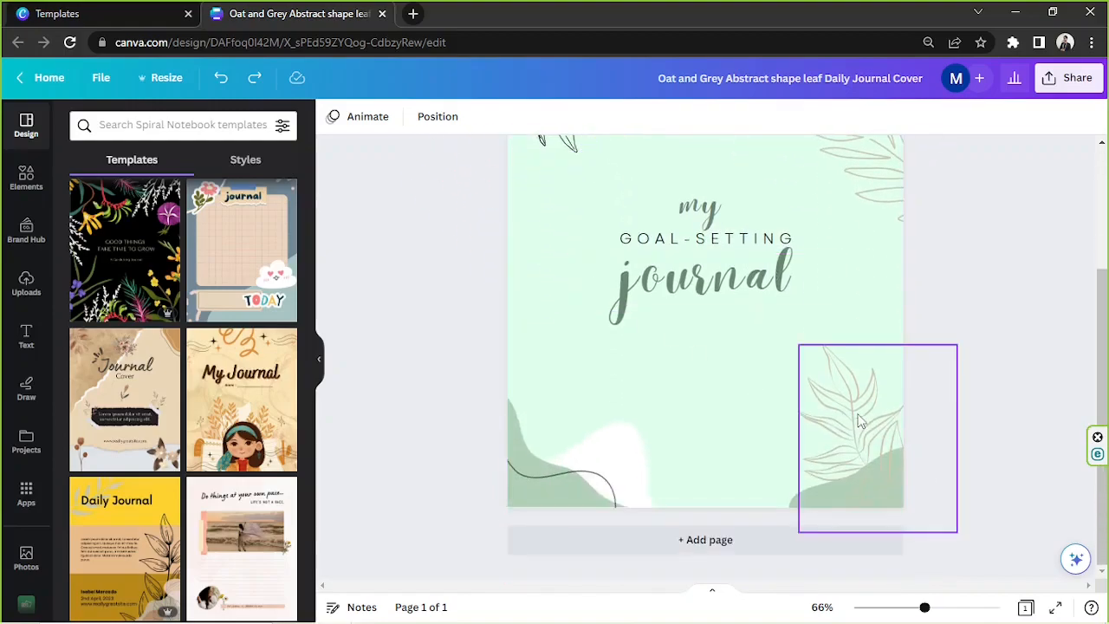
{"action": "left_click", "coordinate": [895, 474]}
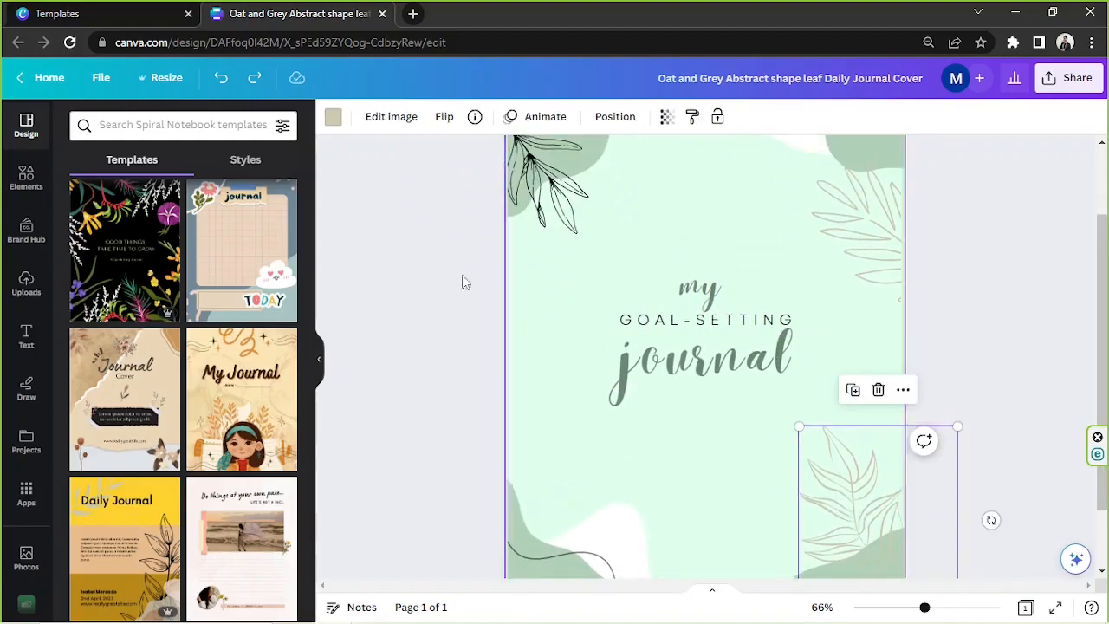
{"action": "left_click", "coordinate": [333, 116]}
{"action": "scroll", "coordinate": [568, 276], "scroll_direction": "up", "scroll_amount": 2}
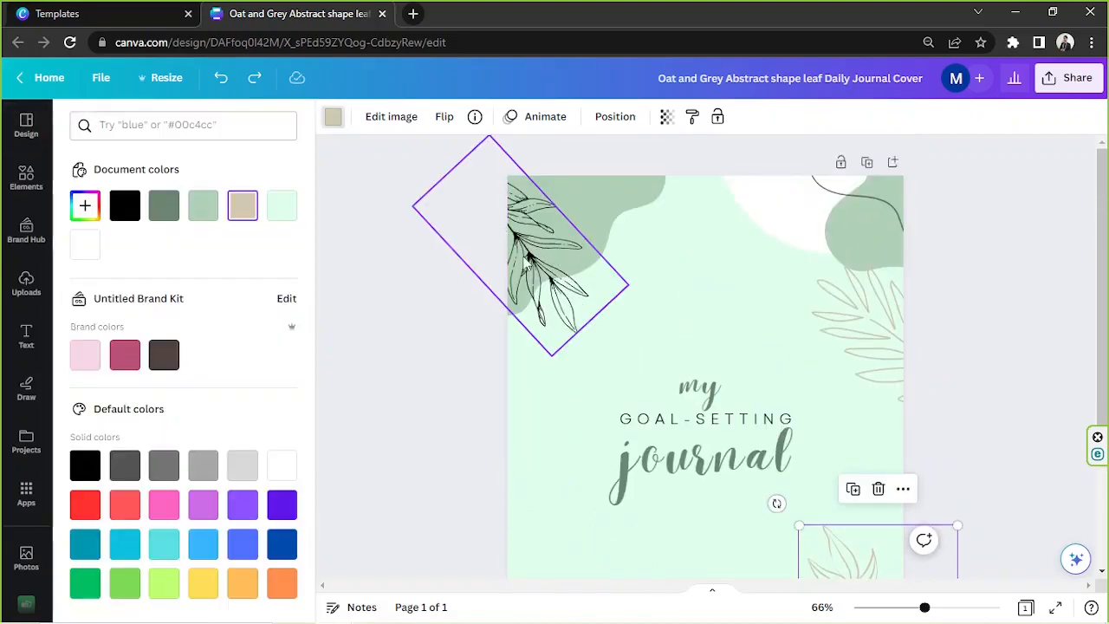
{"action": "left_click", "coordinate": [163, 354]}
{"action": "scroll", "coordinate": [488, 411], "scroll_direction": "down", "scroll_amount": 1}
{"action": "scroll", "coordinate": [488, 412], "scroll_direction": "down", "scroll_amount": 2}
{"action": "scroll", "coordinate": [488, 417], "scroll_direction": "up", "scroll_amount": 3}
{"action": "left_click", "coordinate": [434, 269]}
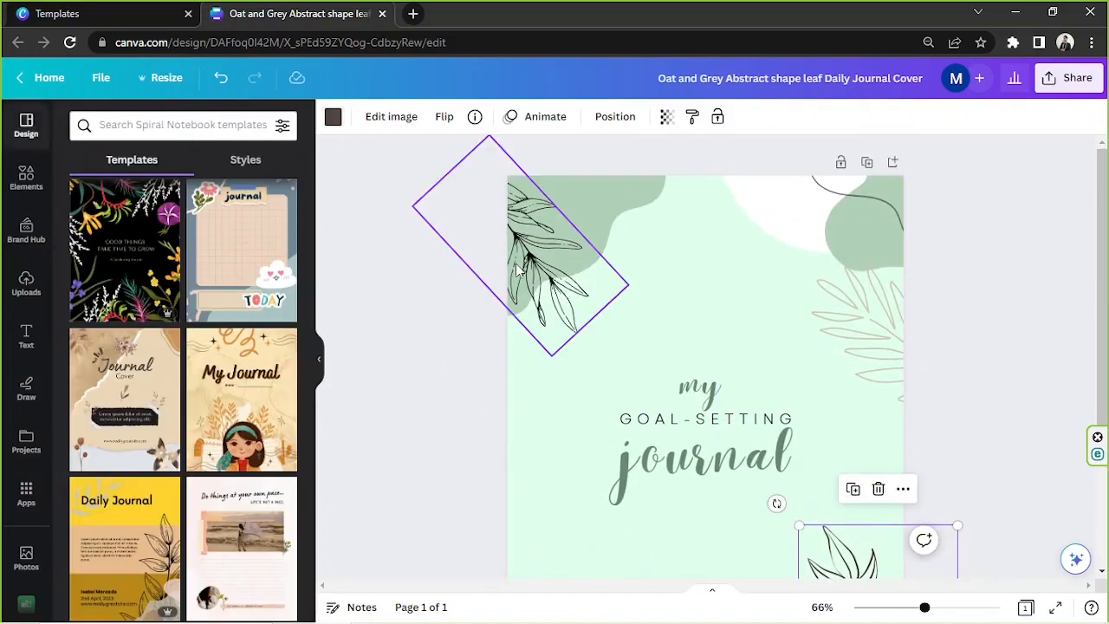
Recolor the black leaf outline in the page's upper-left corner to the same dark brown
{"action": "left_click", "coordinate": [517, 270]}
{"action": "left_click", "coordinate": [333, 117]}
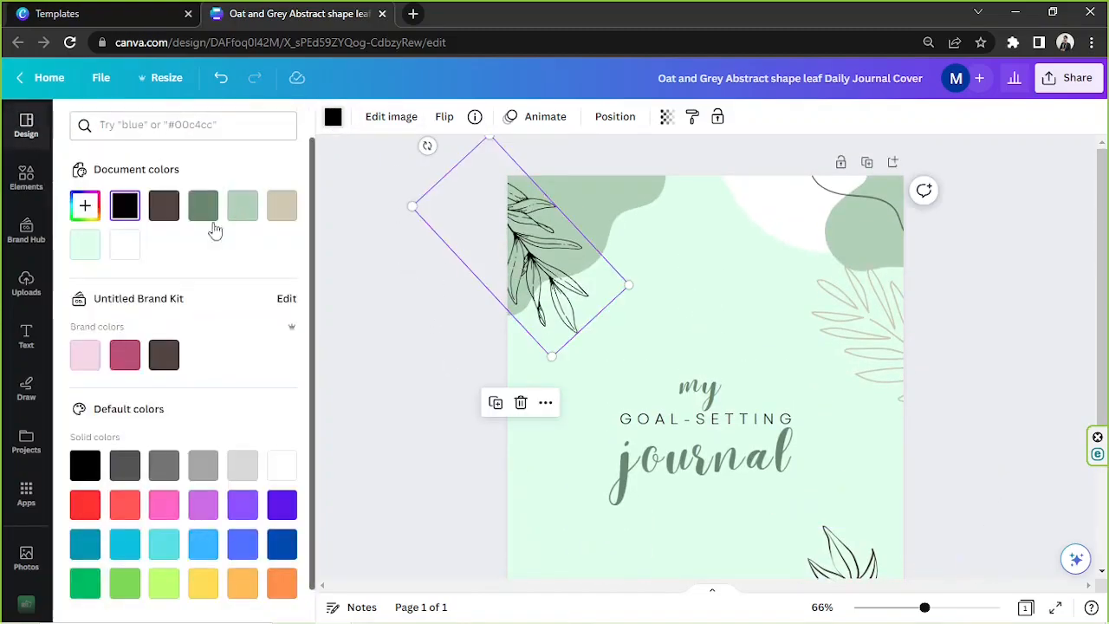
{"action": "left_click", "coordinate": [164, 205]}
{"action": "left_click", "coordinate": [1007, 370]}
{"action": "scroll", "coordinate": [1008, 376], "scroll_direction": "down", "scroll_amount": 2}
{"action": "scroll", "coordinate": [1007, 377], "scroll_direction": "up", "scroll_amount": 2}
Place a copy of the upper-right beige leaf outline in the page's lower-left corner, nudging the original slightly outward
{"action": "left_click", "coordinate": [910, 381]}
{"action": "left_click_drag", "start_coordinate": [910, 381], "coordinate": [504, 414]}
{"action": "left_click", "coordinate": [890, 272]}
{"action": "scroll", "coordinate": [796, 322], "scroll_direction": "down", "scroll_amount": 2}
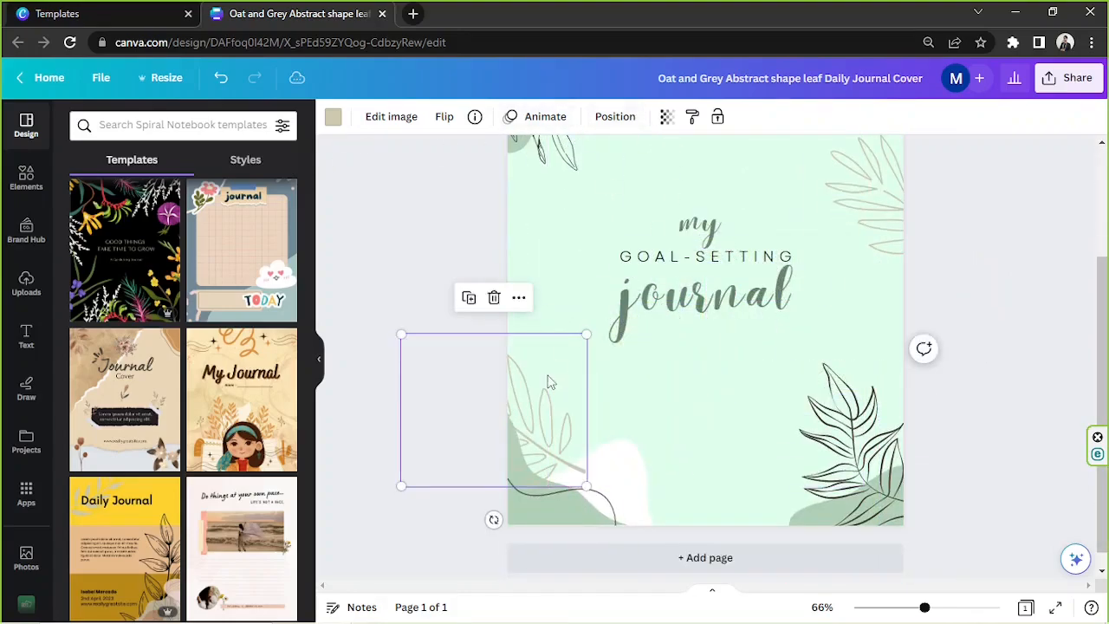
{"action": "left_click_drag", "start_coordinate": [502, 380], "coordinate": [515, 358]}
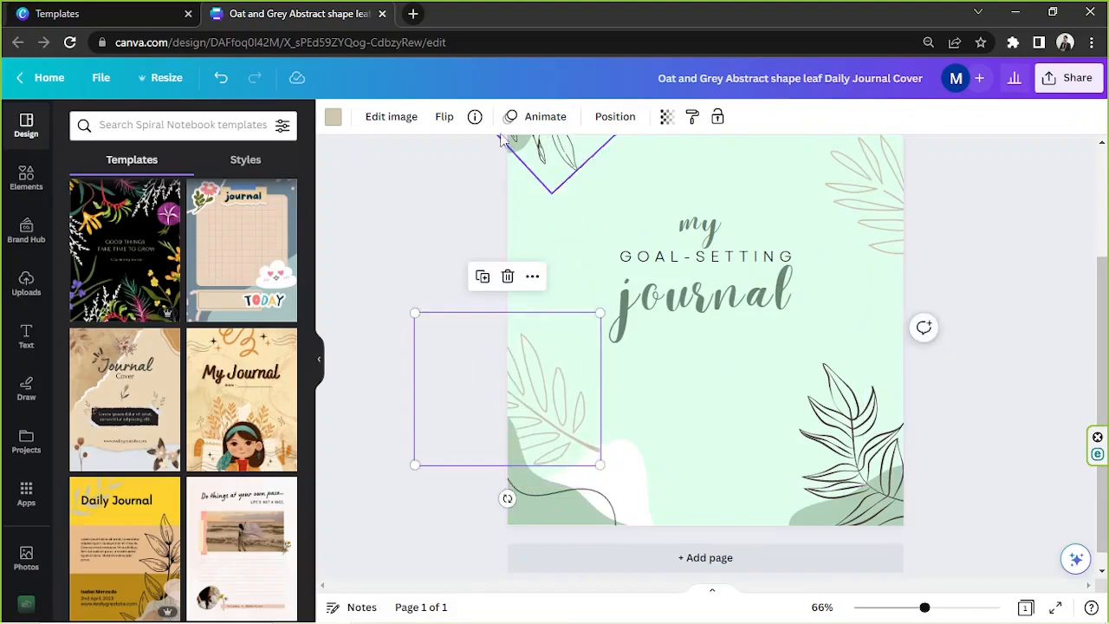
Flip the copied beige leaf outline horizontally and move it higher along the page's left edge
{"action": "left_click", "coordinate": [443, 129]}
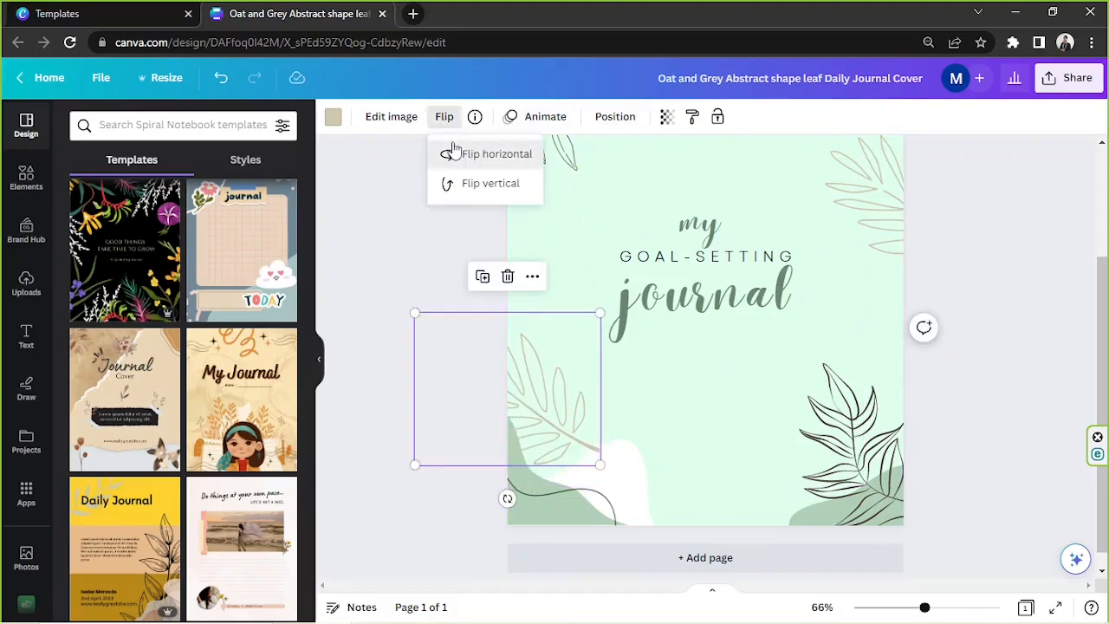
{"action": "left_click", "coordinate": [459, 150]}
{"action": "left_click_drag", "start_coordinate": [513, 375], "coordinate": [483, 329]}
{"action": "left_click", "coordinate": [1053, 422]}
{"action": "scroll", "coordinate": [1055, 423], "scroll_direction": "up", "scroll_amount": 1}
{"action": "scroll", "coordinate": [1055, 423], "scroll_direction": "up", "scroll_amount": 2}
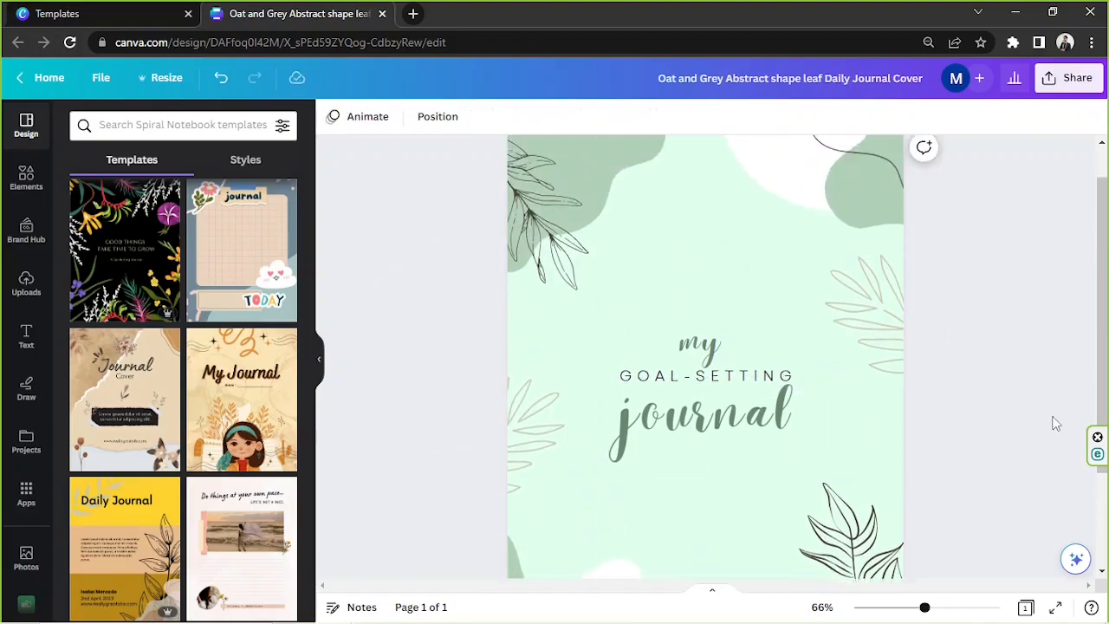
{"action": "scroll", "coordinate": [1055, 424], "scroll_direction": "down", "scroll_amount": 3}
{"action": "scroll", "coordinate": [1054, 419], "scroll_direction": "up", "scroll_amount": 2}
{"action": "left_click_drag", "start_coordinate": [448, 230], "coordinate": [1015, 398]}
{"action": "left_click", "coordinate": [1015, 397]}
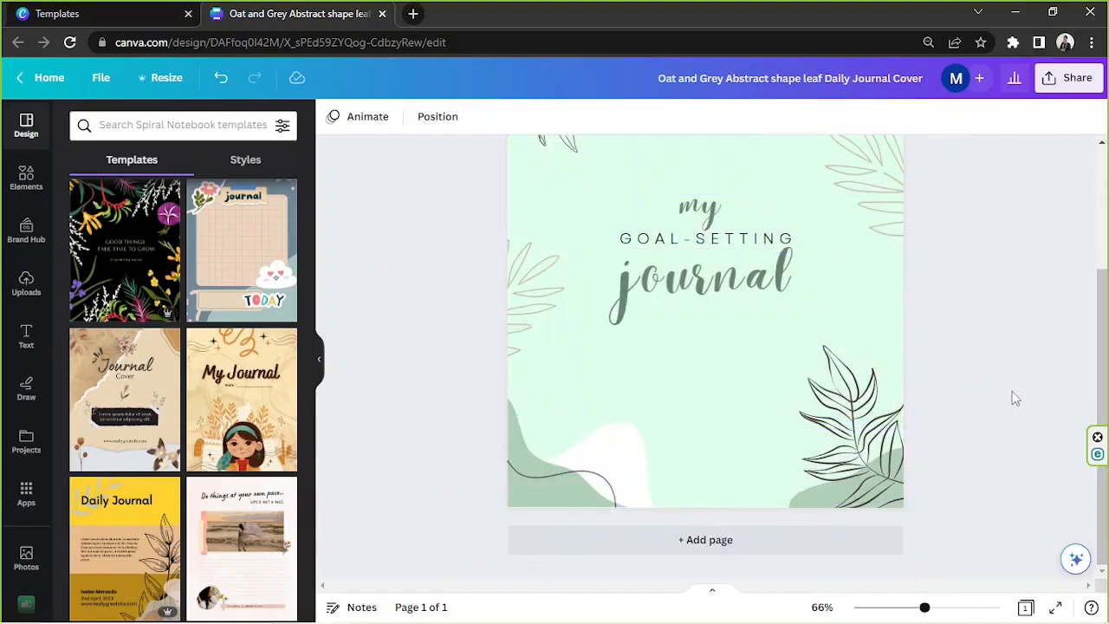
{"action": "scroll", "coordinate": [1015, 397], "scroll_direction": "up", "scroll_amount": 3}
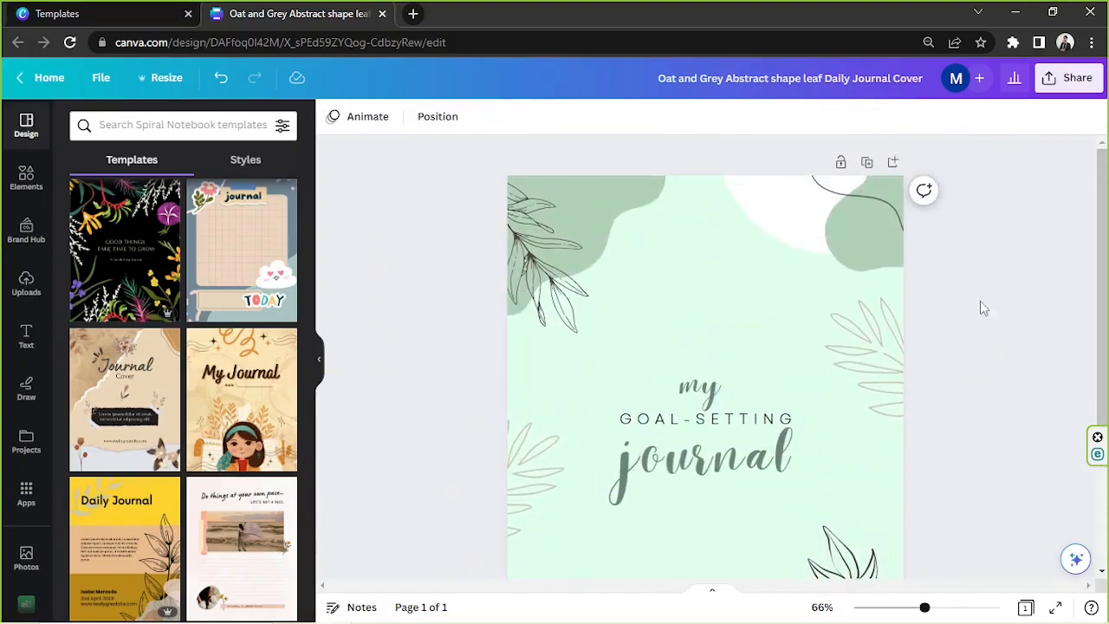
Duplicate the finished cover page as page 2 of the journal
{"action": "left_click", "coordinate": [868, 165]}
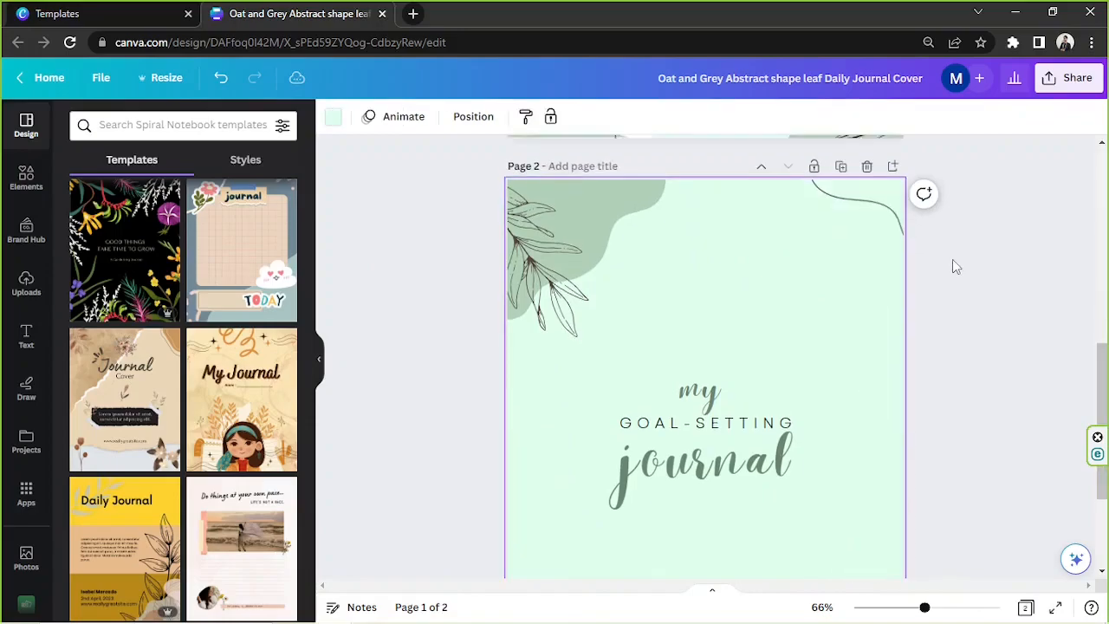
{"action": "scroll", "coordinate": [950, 263], "scroll_direction": "down", "scroll_amount": 3}
{"action": "scroll", "coordinate": [936, 268], "scroll_direction": "up", "scroll_amount": 3}
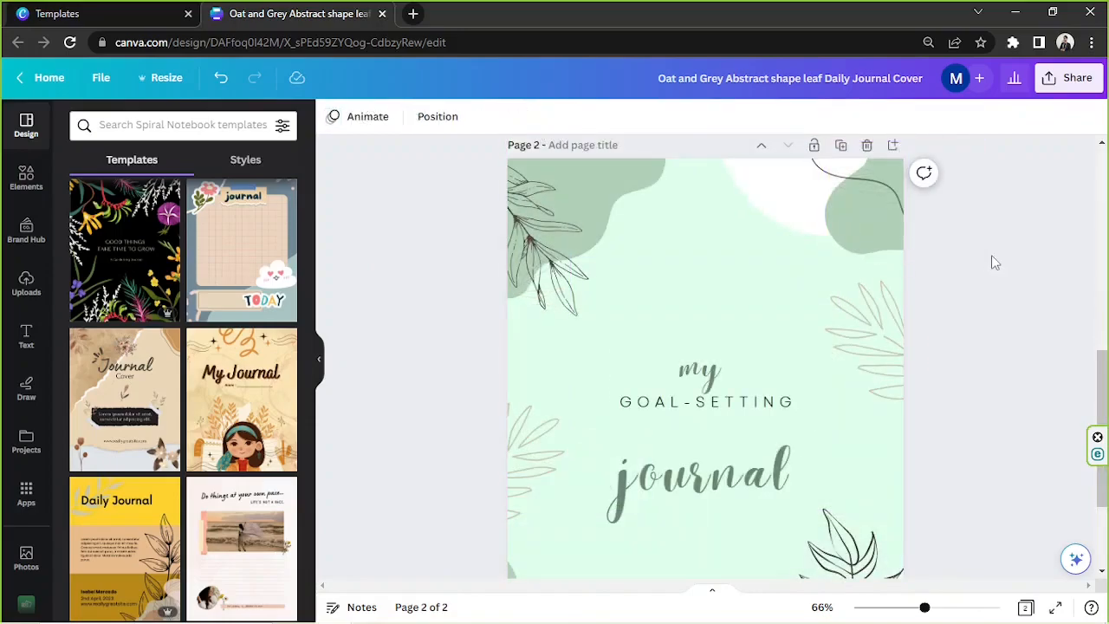
Set the transparency of page 2's upper-right shapes, curved line and beige leaf outline to 50
{"action": "left_click_drag", "start_coordinate": [960, 258], "coordinate": [784, 187]}
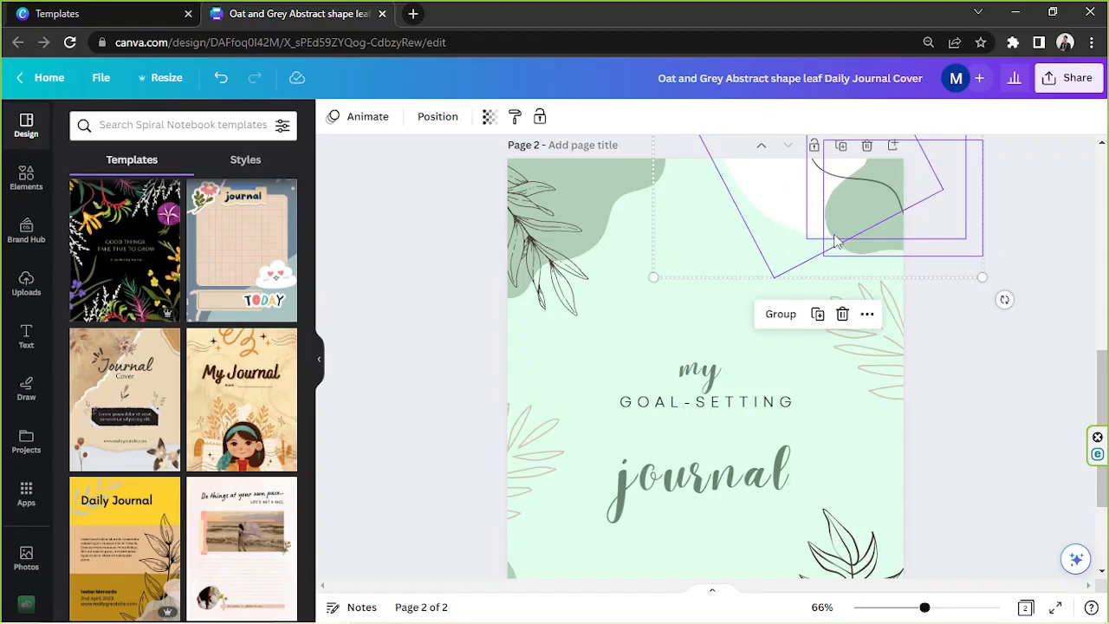
{"action": "left_click", "coordinate": [1007, 251]}
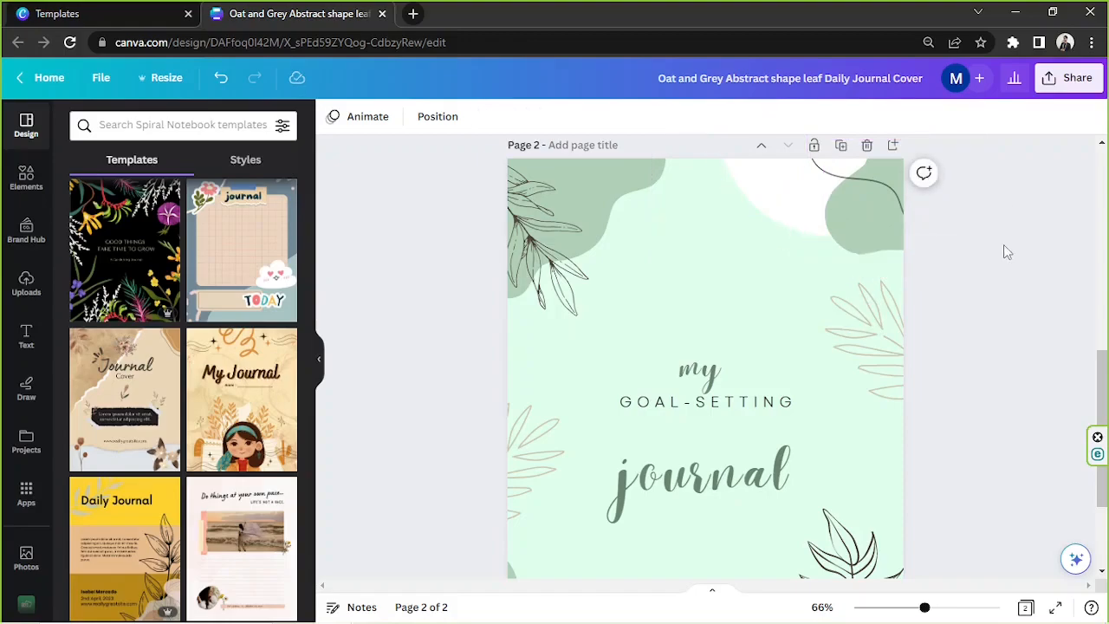
{"action": "left_click_drag", "start_coordinate": [959, 357], "coordinate": [814, 149]}
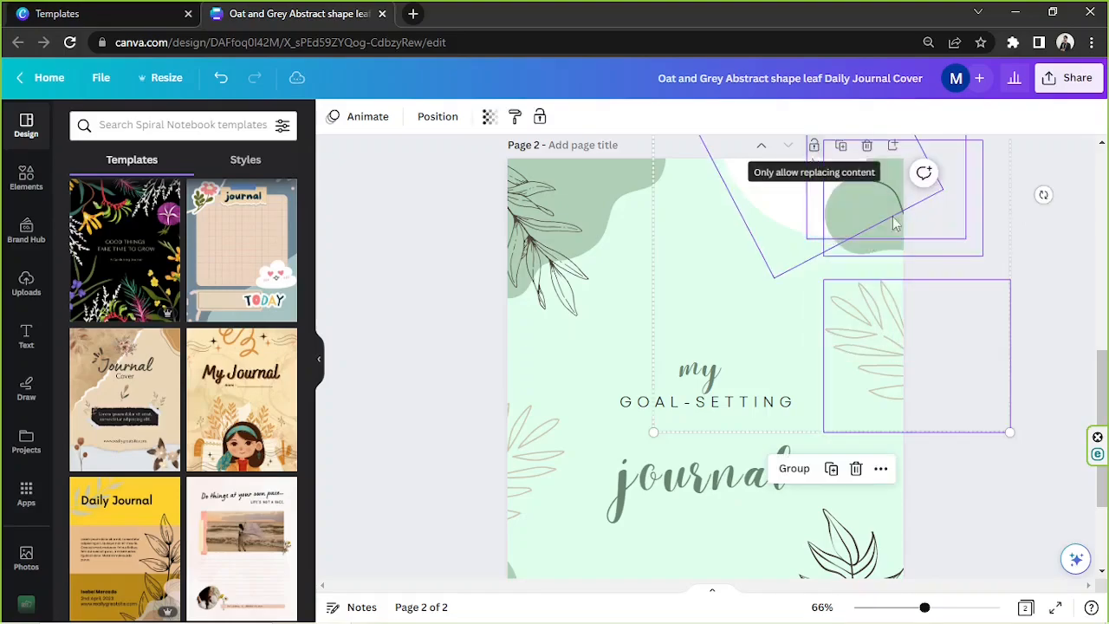
{"action": "left_click", "coordinate": [490, 120]}
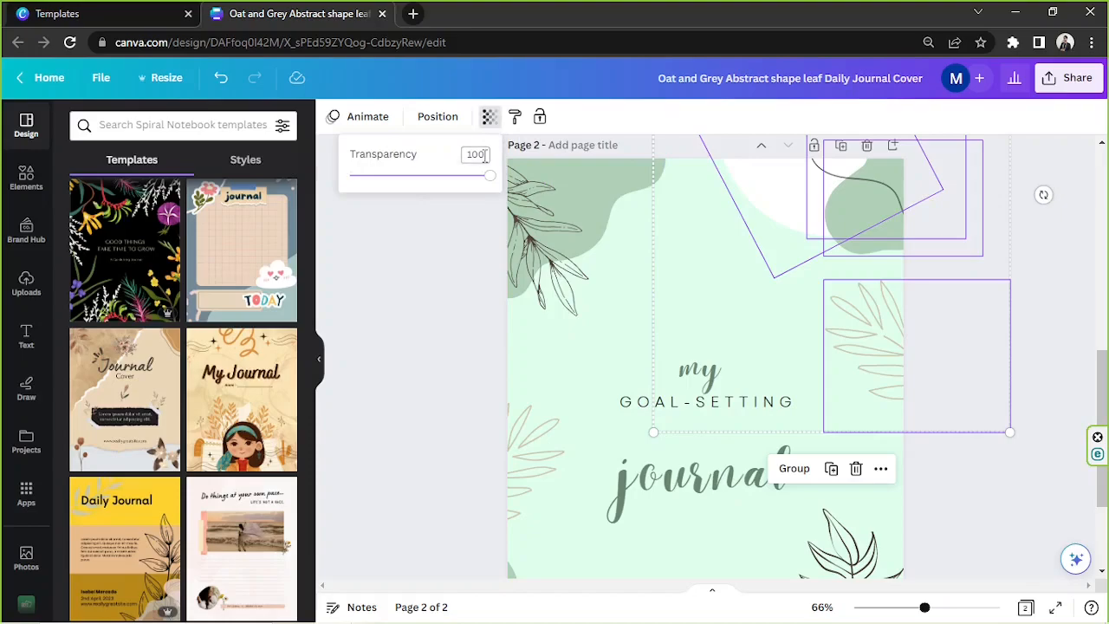
{"action": "type", "text": "25"}
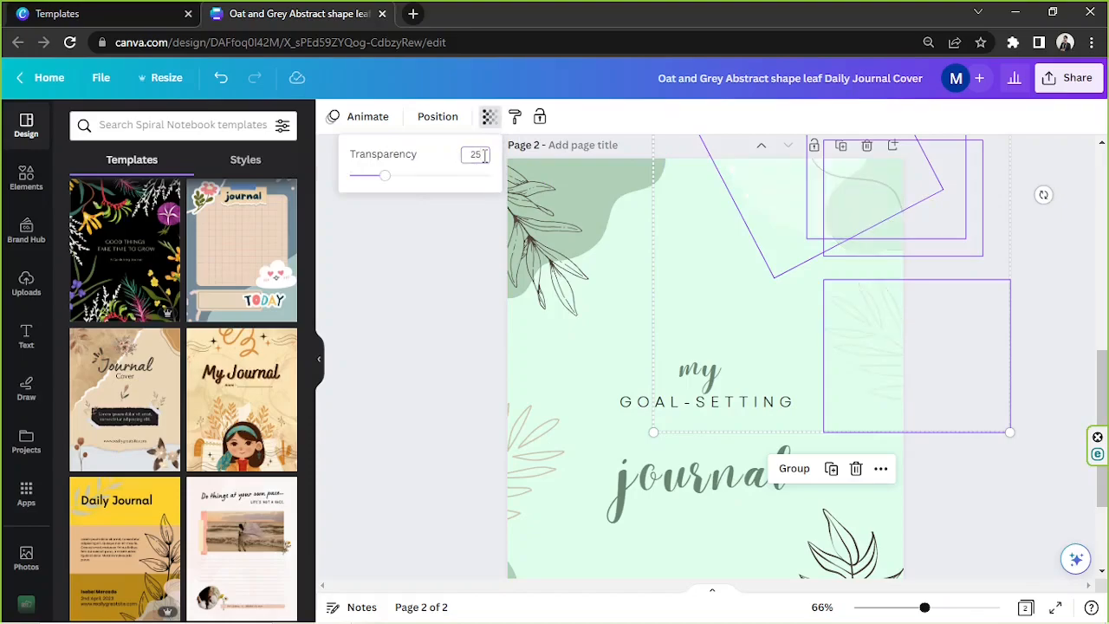
{"action": "key", "text": "Return"}
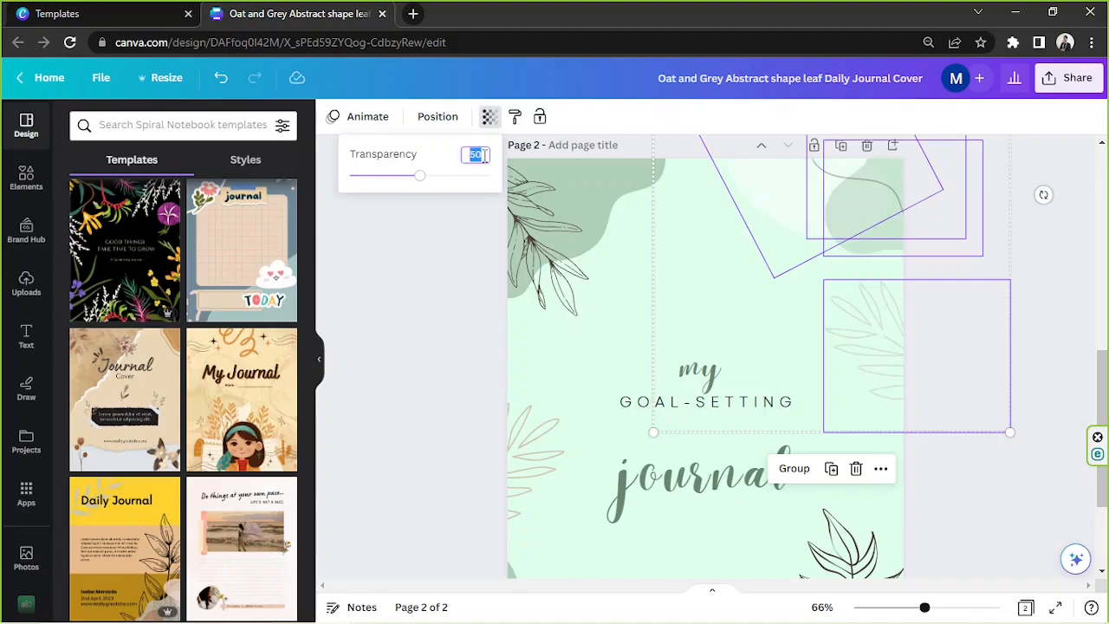
{"action": "key", "text": "Return"}
{"action": "key", "text": "Escape"}
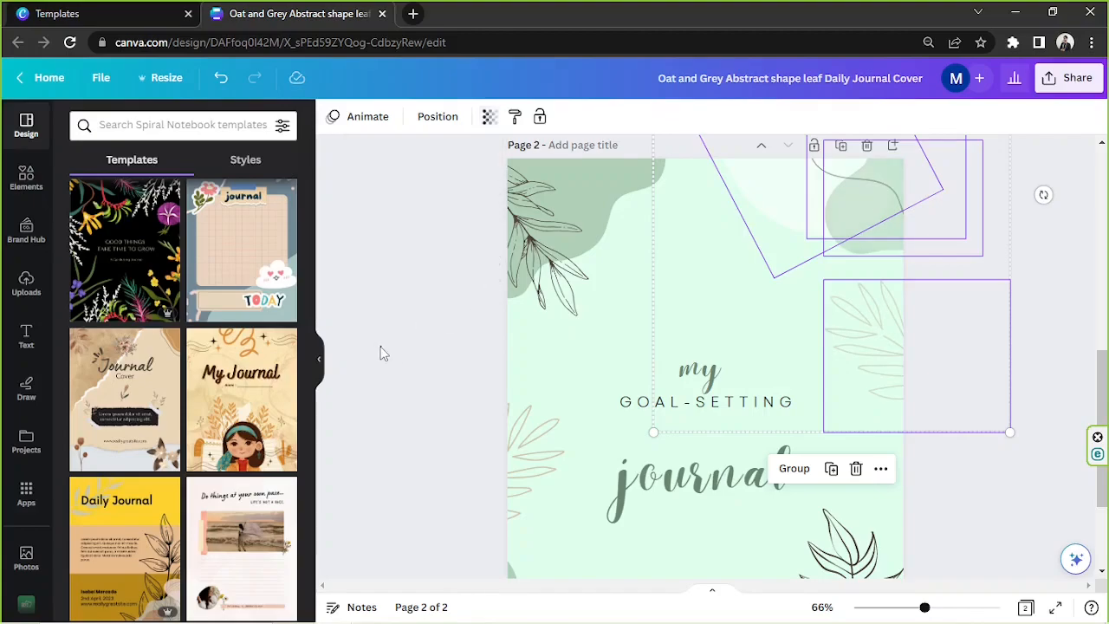
{"action": "left_click", "coordinate": [382, 353]}
Set the transparency of all the leaves and shapes along page 2's left side to 50
{"action": "left_click_drag", "start_coordinate": [419, 182], "coordinate": [565, 590]}
{"action": "left_click", "coordinate": [489, 116]}
{"action": "left_click", "coordinate": [475, 155]}
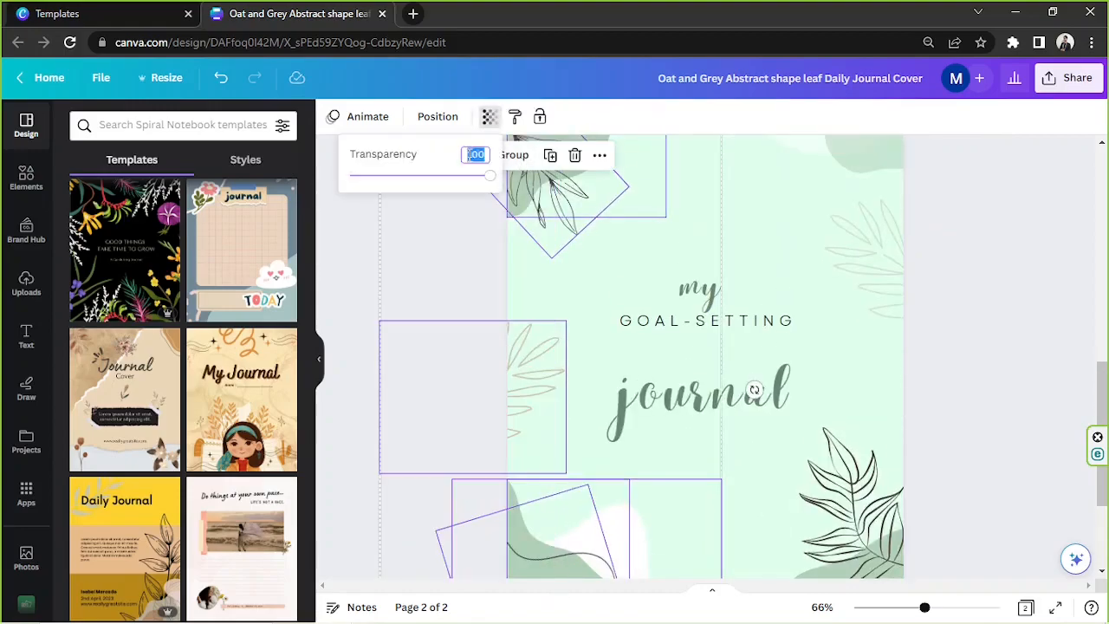
{"action": "type", "text": "50"}
{"action": "key", "text": "Return"}
{"action": "left_click", "coordinate": [993, 357]}
Set the transparency of page 2's lower-right leaf outline and the green shape behind it to 50
{"action": "scroll", "coordinate": [994, 357], "scroll_direction": "down", "scroll_amount": 2}
{"action": "left_click_drag", "start_coordinate": [968, 417], "coordinate": [845, 517]}
{"action": "left_click", "coordinate": [489, 116]}
{"action": "left_click", "coordinate": [477, 154]}
{"action": "type", "text": "50"}
{"action": "key", "text": "Return"}
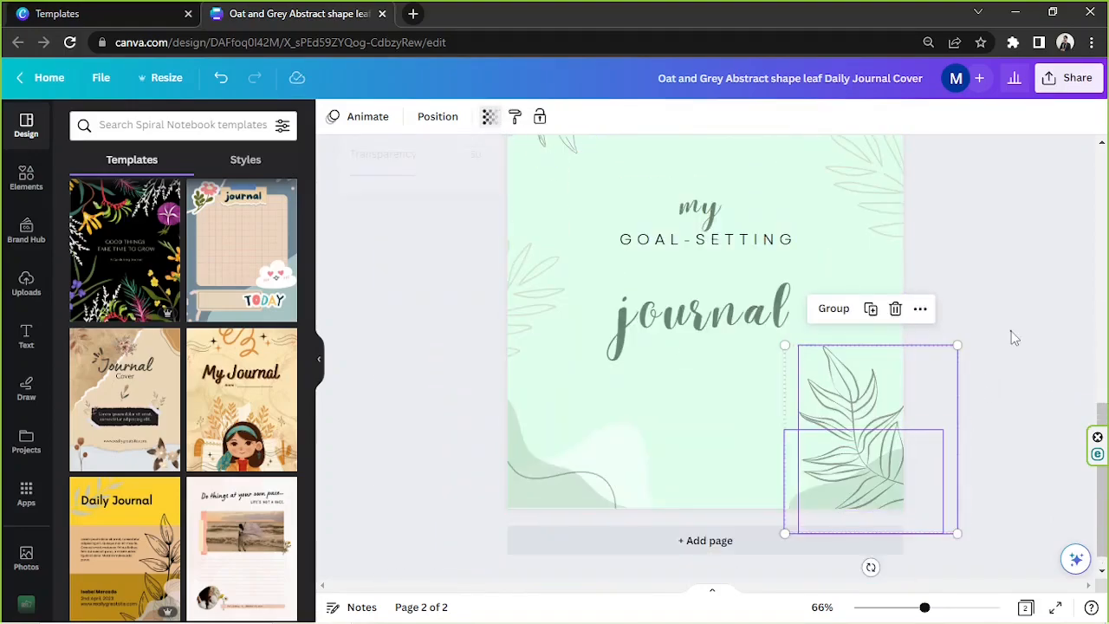
{"action": "scroll", "coordinate": [1012, 334], "scroll_direction": "up", "scroll_amount": 2}
{"action": "left_click", "coordinate": [1011, 334]}
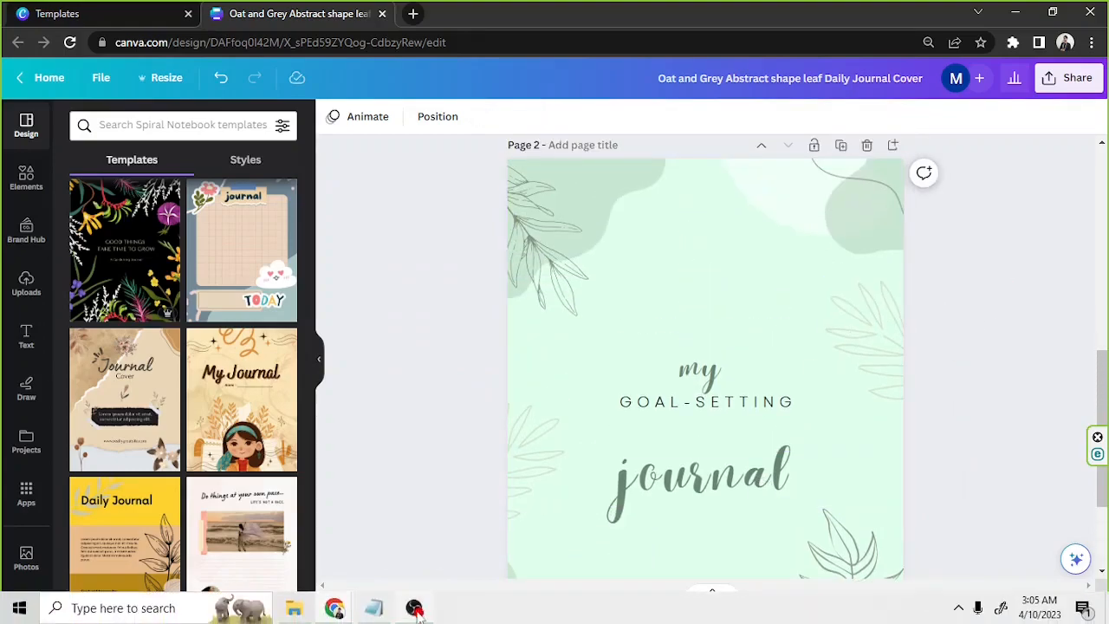
Consult the activity notes in Notepad, and move page 2's "GOAL-SETTING" text to the top of the page, replacing it with "ACTIVITY 1"
{"action": "left_click", "coordinate": [421, 615]}
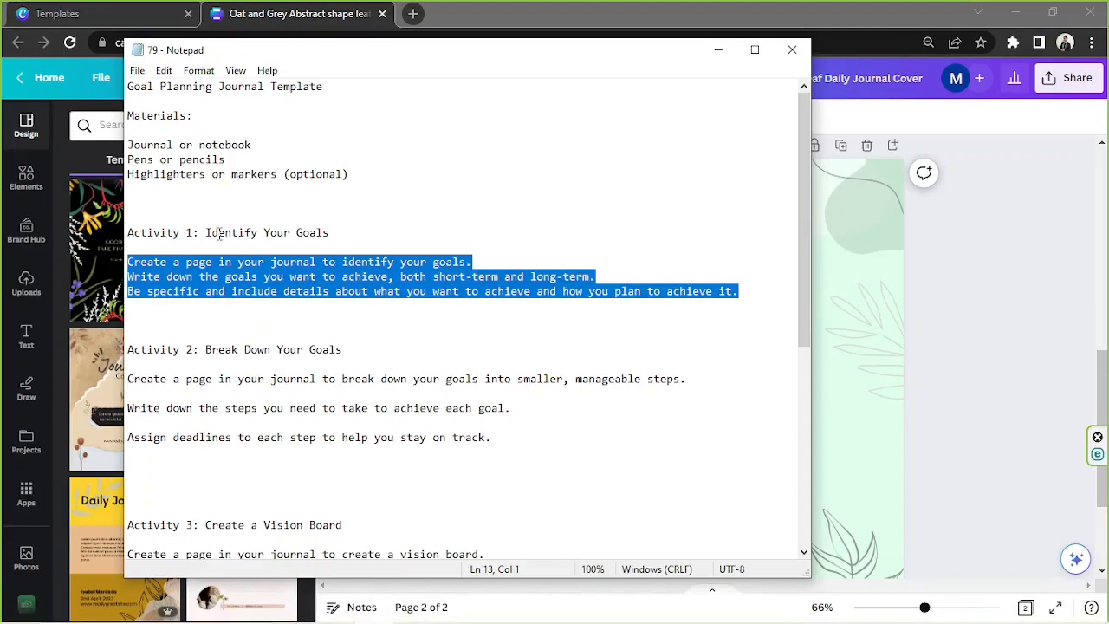
{"action": "left_click", "coordinate": [978, 241]}
{"action": "scroll", "coordinate": [927, 316], "scroll_direction": "up", "scroll_amount": 1}
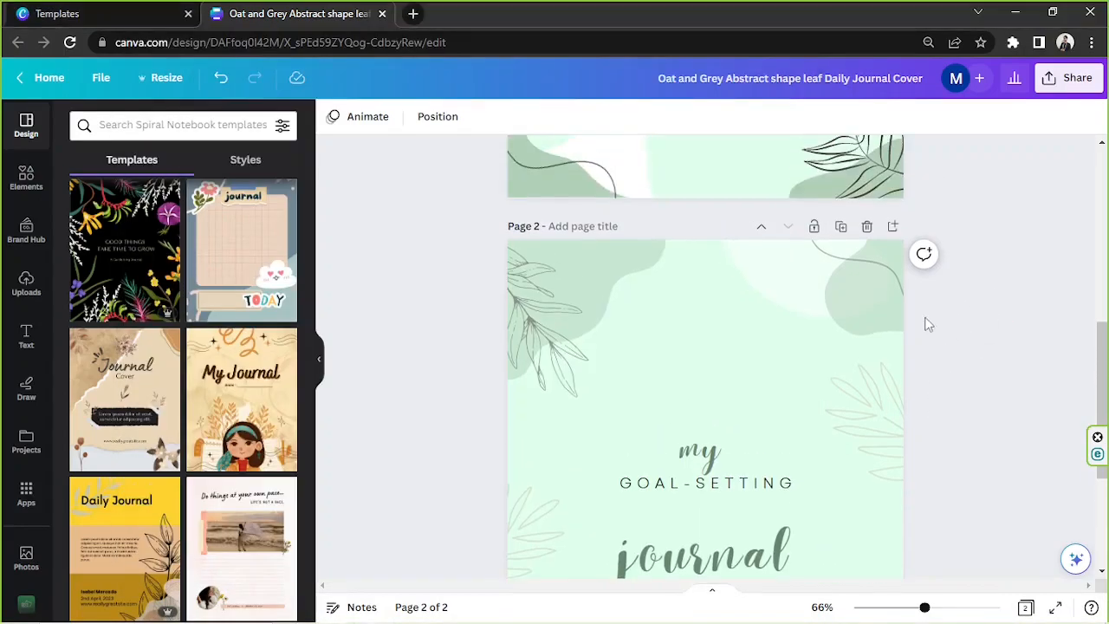
{"action": "left_click", "coordinate": [763, 488]}
{"action": "left_click_drag", "start_coordinate": [743, 485], "coordinate": [747, 274]}
{"action": "double_click", "coordinate": [746, 271]}
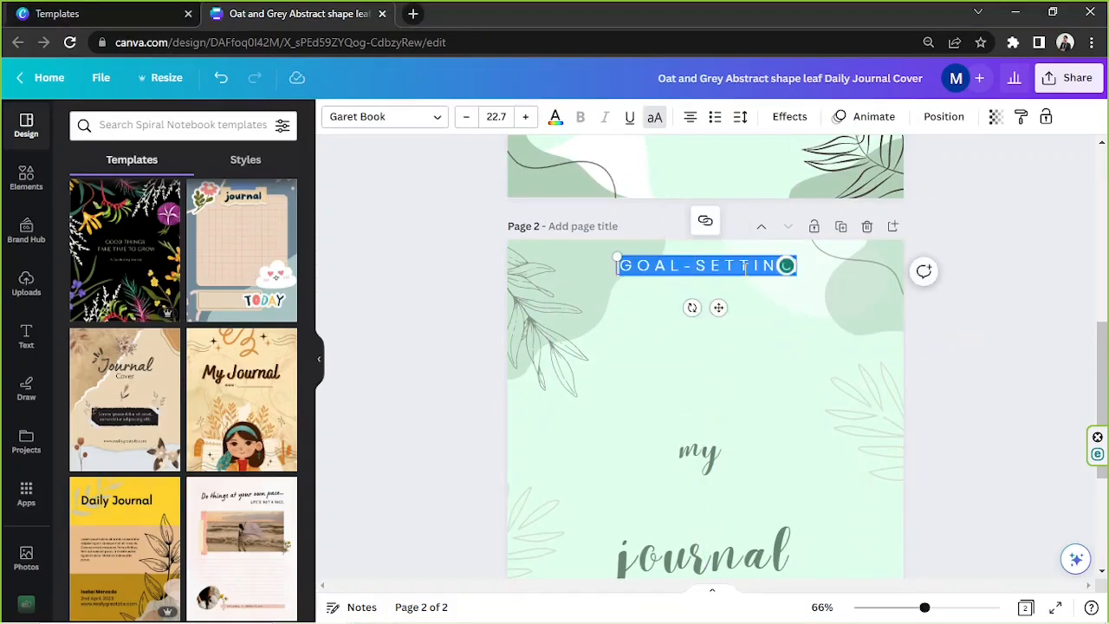
{"action": "type", "text": "ACTIVITY"}
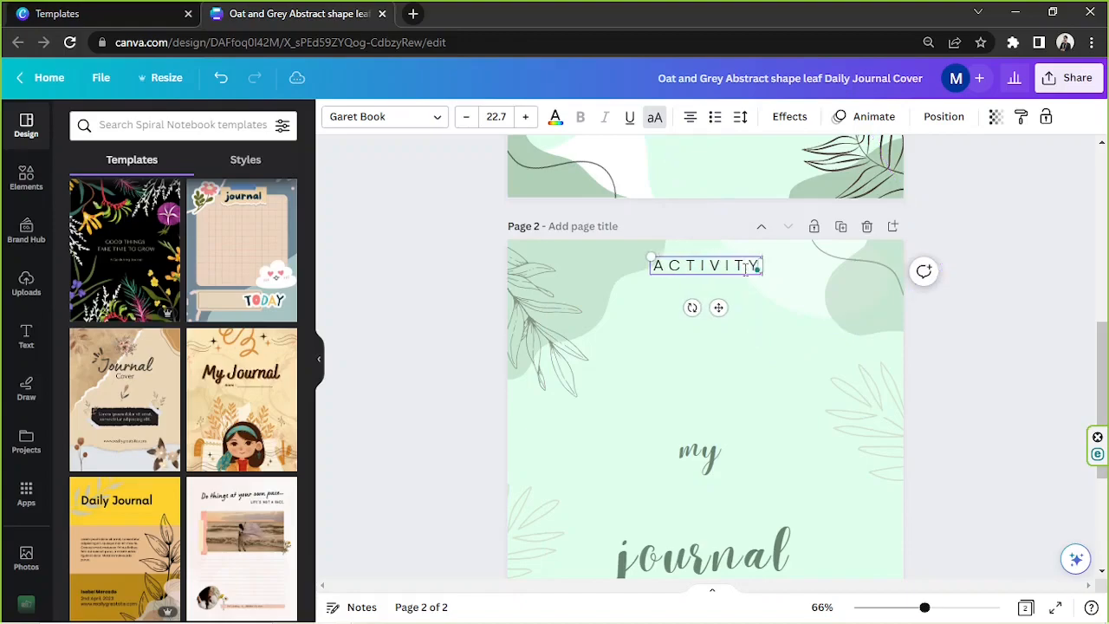
{"action": "type", "text": " 1"}
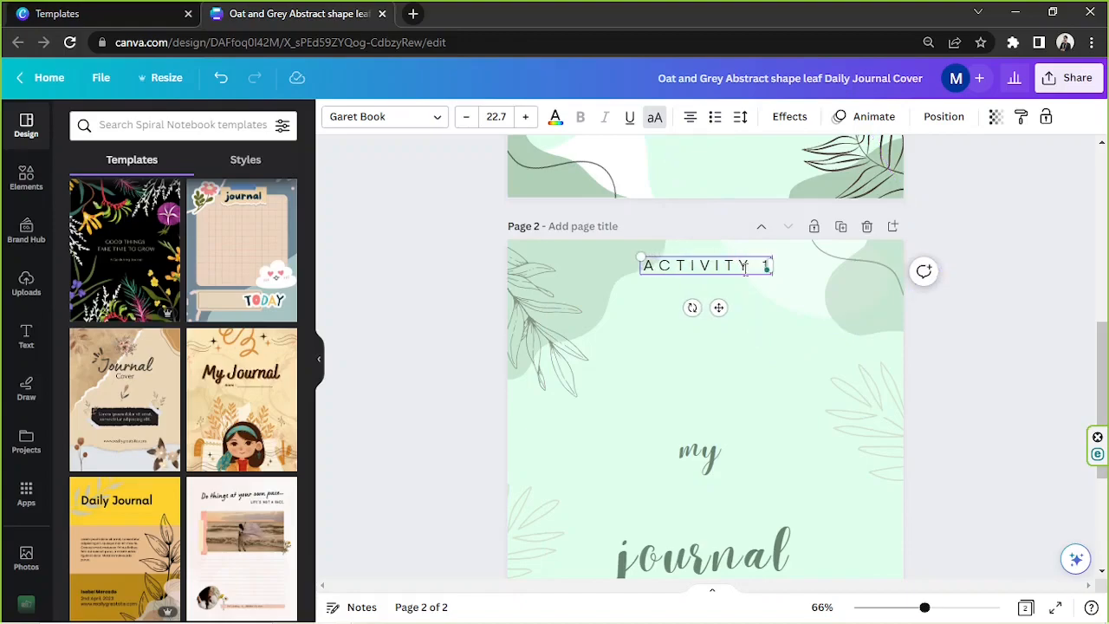
{"action": "left_click", "coordinate": [1004, 324]}
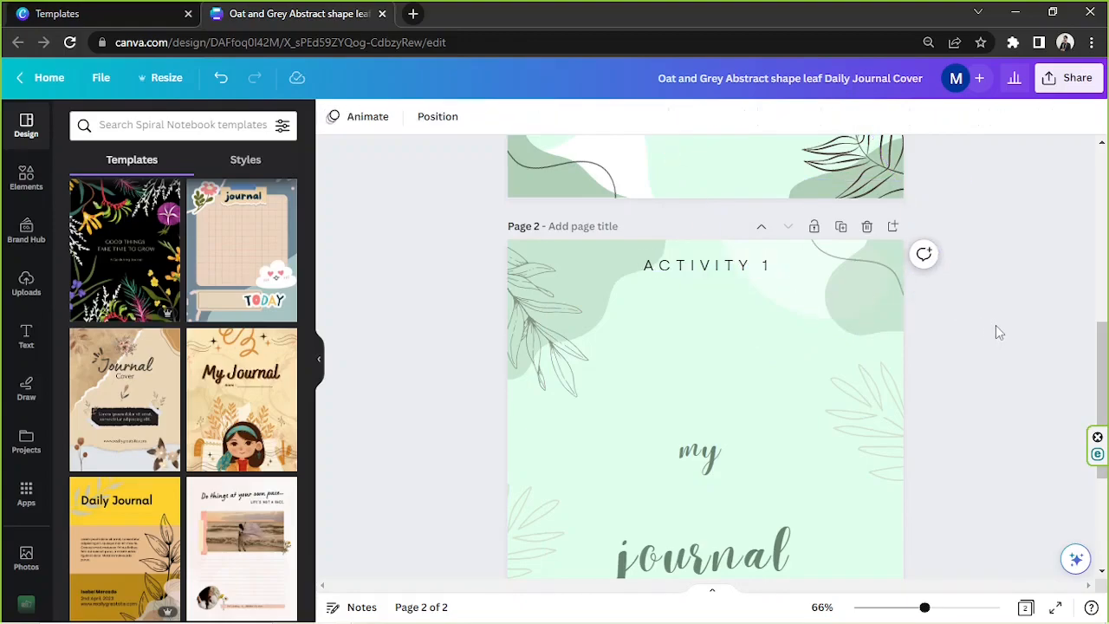
Move the "my" text below and left of "journal" on page 2, and nudge the "ACTIVITY 1" heading slightly lower
{"action": "scroll", "coordinate": [995, 325], "scroll_direction": "down", "scroll_amount": 2}
{"action": "scroll", "coordinate": [996, 325], "scroll_direction": "up", "scroll_amount": 2}
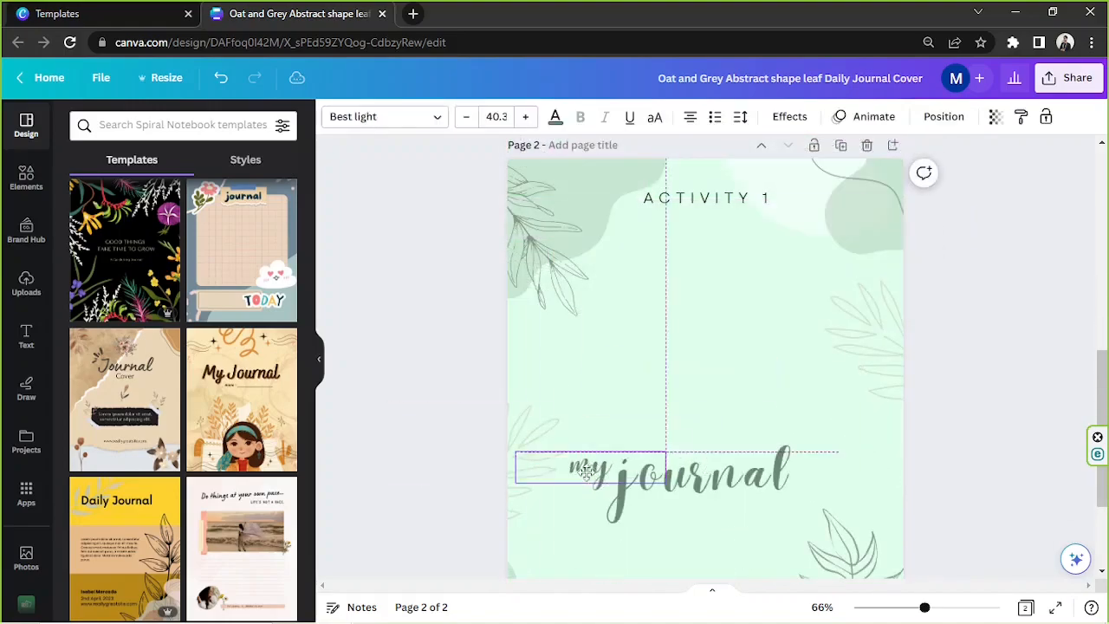
{"action": "left_click_drag", "start_coordinate": [589, 465], "coordinate": [582, 532]}
{"action": "scroll", "coordinate": [725, 282], "scroll_direction": "up", "scroll_amount": 2}
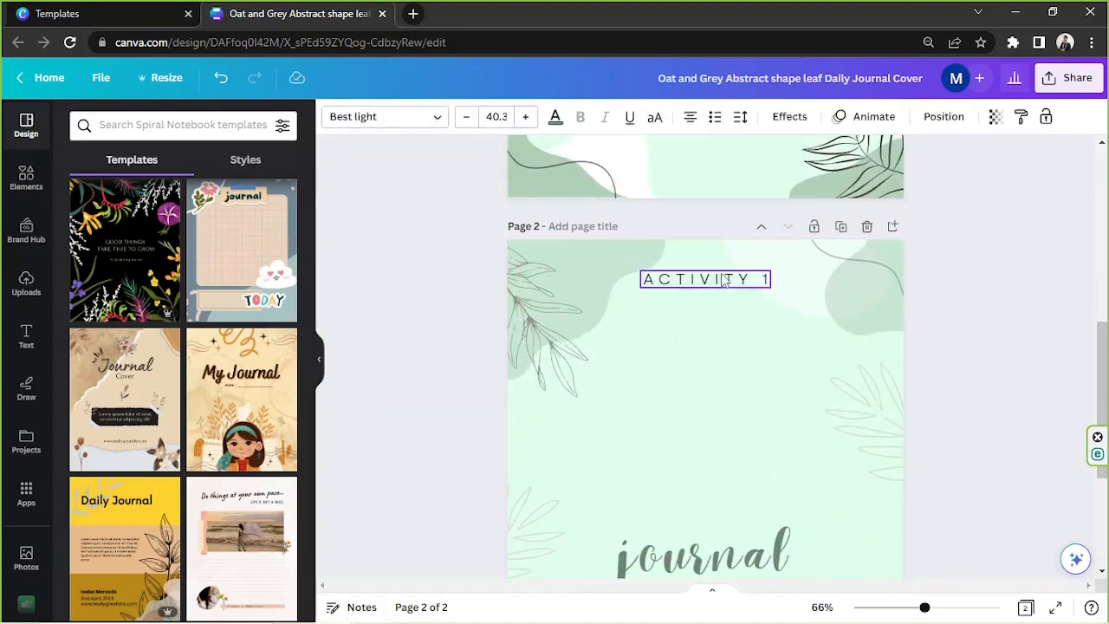
Place a copy of the "ACTIVITY 1" heading below it, with uppercase turned off and letter spacing reduced to 140
{"action": "left_click", "coordinate": [724, 282]}
{"action": "left_click", "coordinate": [679, 232]}
{"action": "left_click_drag", "start_coordinate": [712, 310], "coordinate": [694, 373]}
{"action": "left_click", "coordinate": [654, 117]}
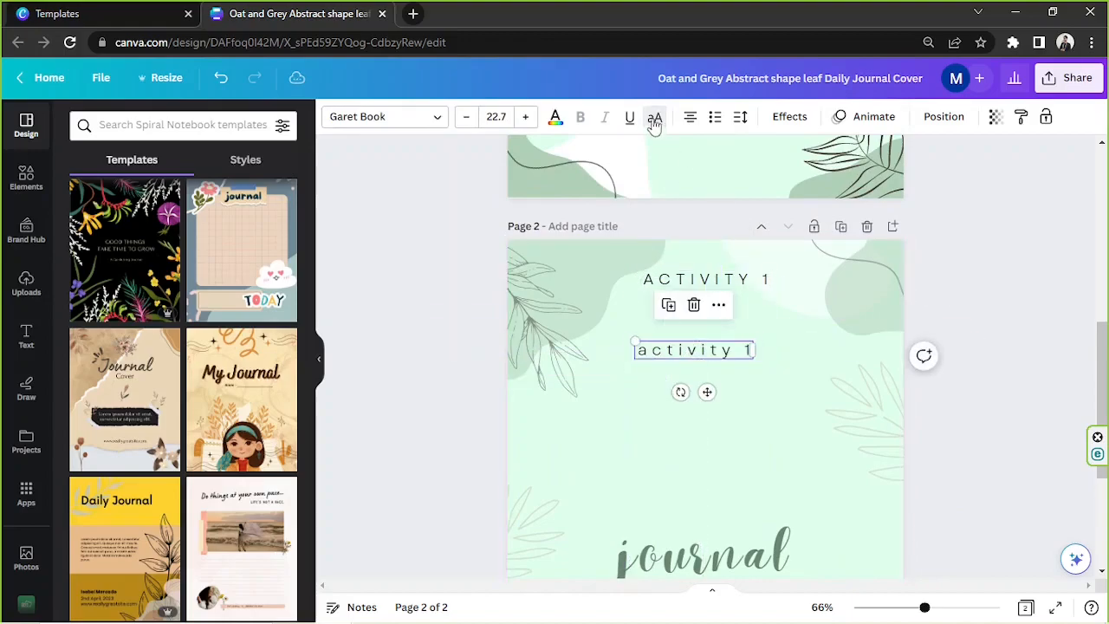
{"action": "left_click", "coordinate": [740, 117]}
{"action": "left_click_drag", "start_coordinate": [844, 182], "coordinate": [810, 185]}
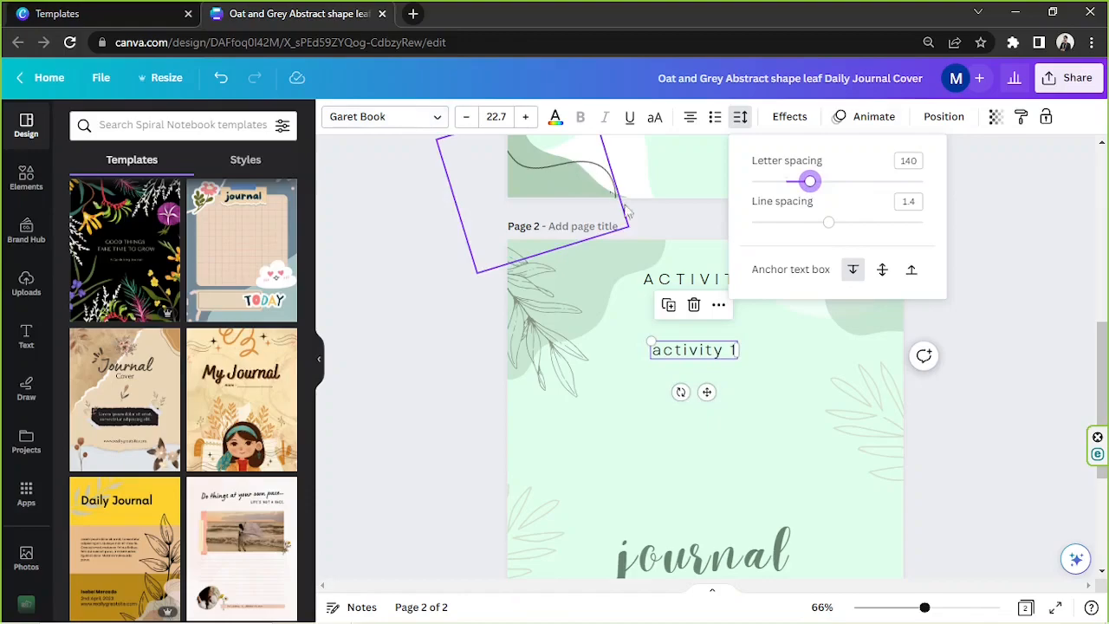
Replace the copied heading's text with "Identify Your Goals", copied from the Activity 1 title in Notepad
{"action": "double_click", "coordinate": [693, 350]}
{"action": "left_click_drag", "start_coordinate": [702, 362], "coordinate": [598, 349]}
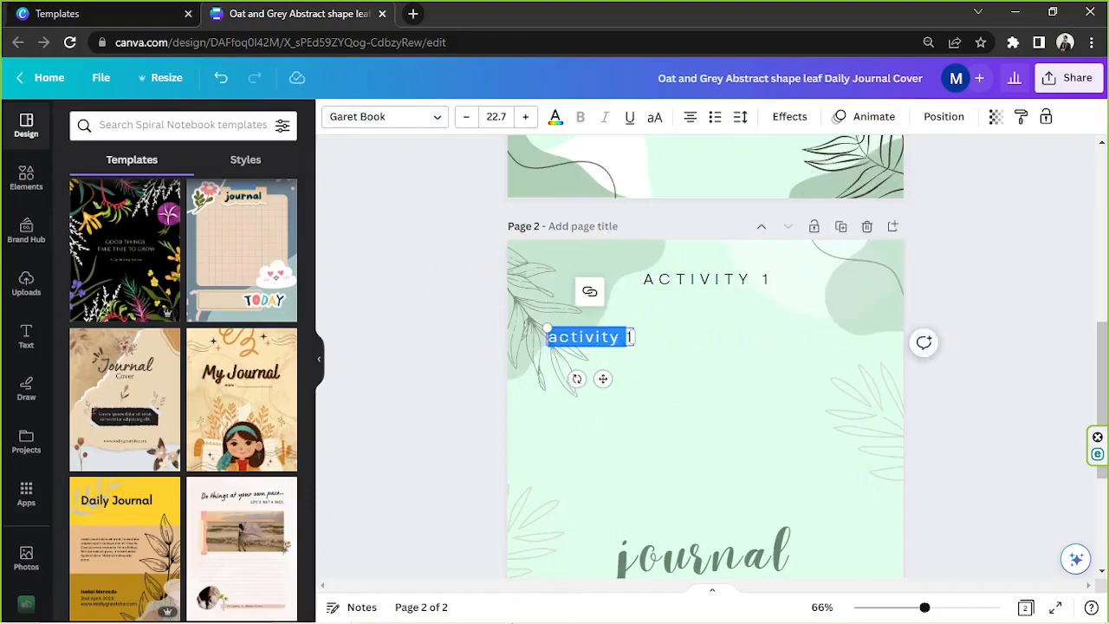
{"action": "mouse_move", "coordinate": [412, 620]}
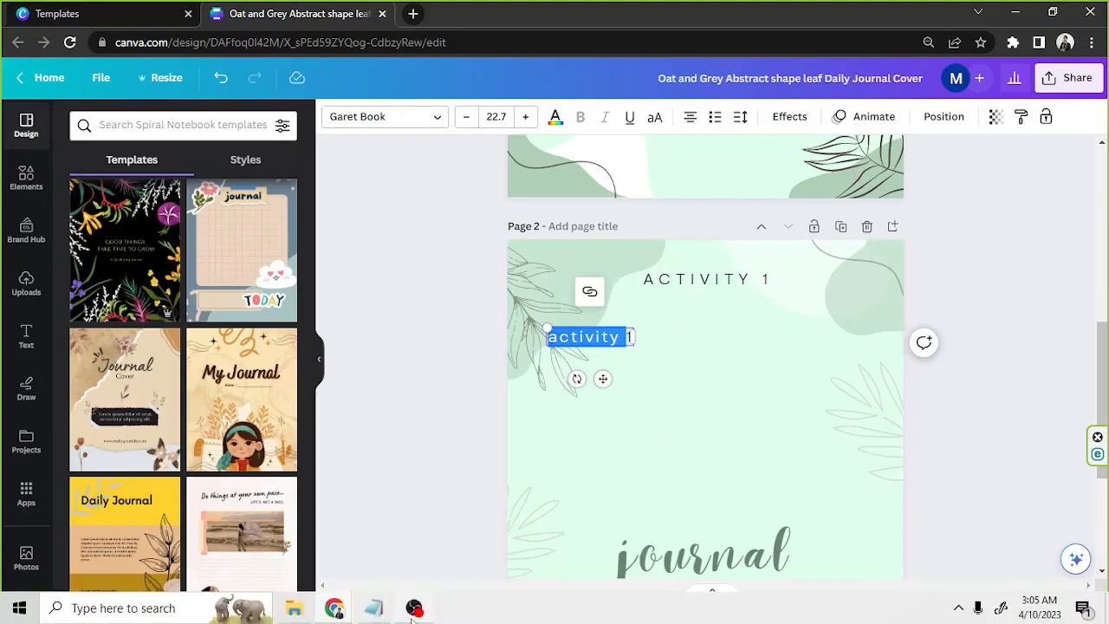
{"action": "left_click", "coordinate": [374, 608]}
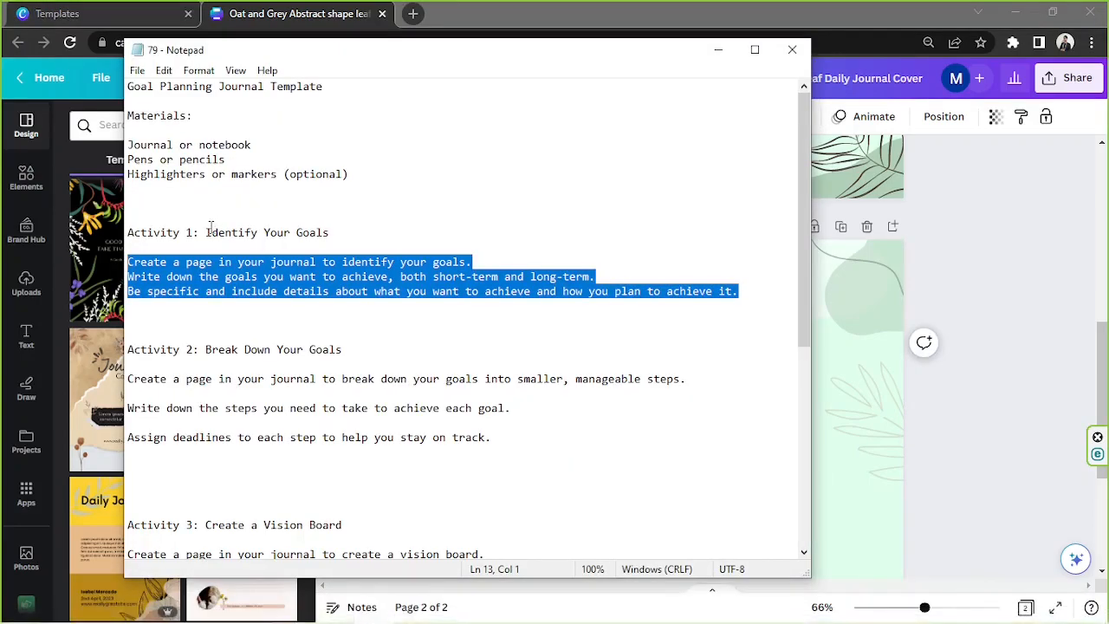
{"action": "left_click_drag", "start_coordinate": [207, 226], "coordinate": [324, 232]}
{"action": "left_click", "coordinate": [960, 368]}
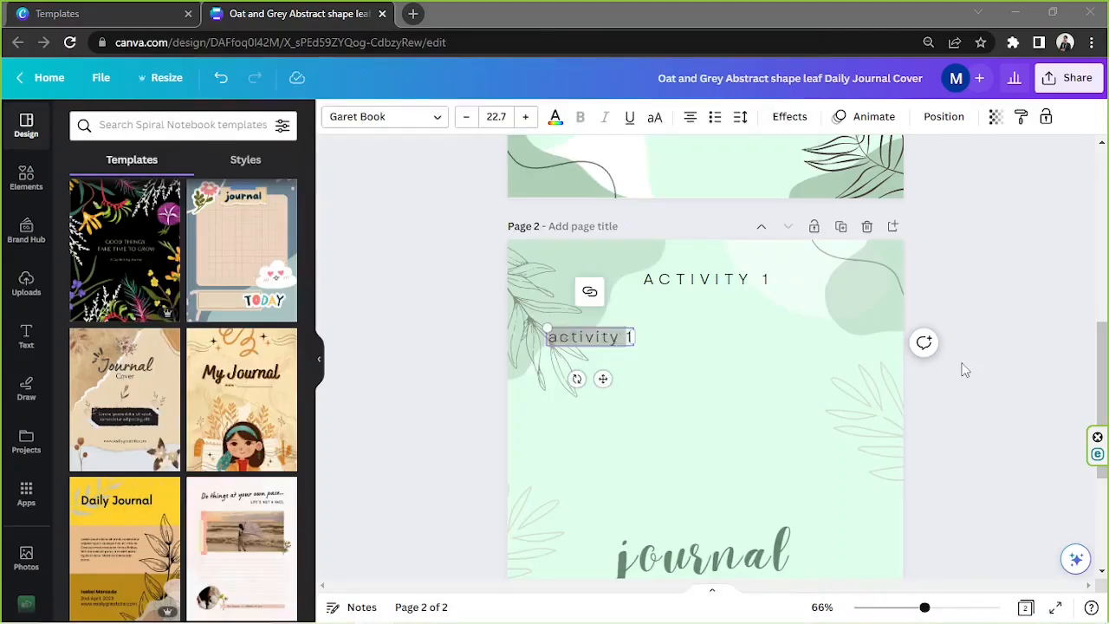
{"action": "double_click", "coordinate": [586, 341]}
{"action": "type", "text": "Identify Your Goals"}
Fit "Identify Your Goals" on one larger line, shrink the "ACTIVITY 1" heading, and center both at the top of page 2
{"action": "left_click_drag", "start_coordinate": [610, 338], "coordinate": [919, 343]}
{"action": "left_click_drag", "start_coordinate": [827, 328], "coordinate": [789, 325]}
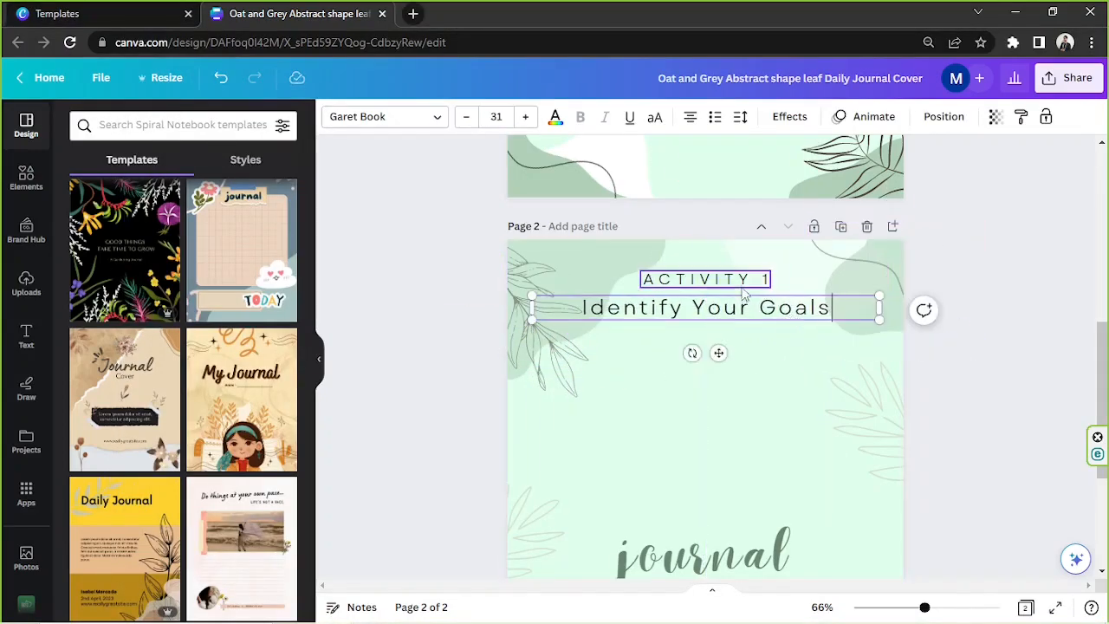
{"action": "left_click", "coordinate": [746, 282]}
{"action": "left_click_drag", "start_coordinate": [770, 286], "coordinate": [738, 283]}
{"action": "left_click_drag", "start_coordinate": [701, 317], "coordinate": [718, 313]}
{"action": "left_click", "coordinate": [773, 317]}
{"action": "left_click_drag", "start_coordinate": [879, 320], "coordinate": [849, 313]}
{"action": "left_click_drag", "start_coordinate": [731, 308], "coordinate": [752, 301]}
{"action": "left_click_drag", "start_coordinate": [748, 296], "coordinate": [748, 301]}
{"action": "left_click", "coordinate": [1041, 275]}
Copy the three Activity 1 instruction lines from the Notepad notes and return to the Canva design
{"action": "scroll", "coordinate": [1021, 274], "scroll_direction": "down", "scroll_amount": 3}
{"action": "left_click", "coordinate": [372, 609]}
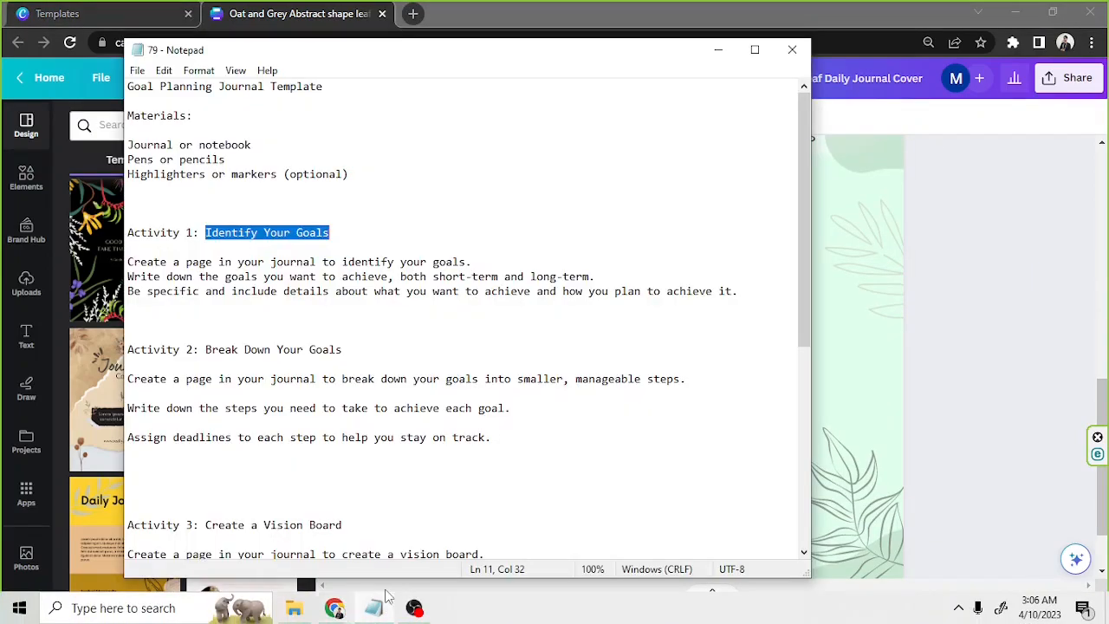
{"action": "left_click_drag", "start_coordinate": [121, 264], "coordinate": [755, 289]}
{"action": "left_click", "coordinate": [981, 312]}
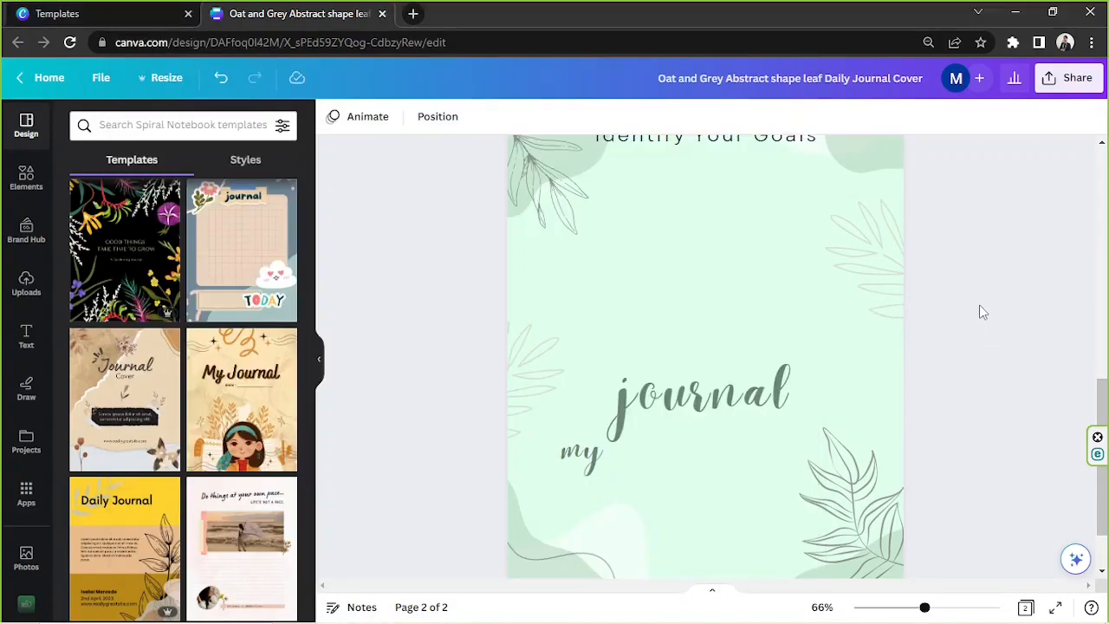
Delete the "journal" text from page 2
{"action": "scroll", "coordinate": [982, 312], "scroll_direction": "up", "scroll_amount": 1}
{"action": "left_click", "coordinate": [667, 482]}
{"action": "key", "text": "Delete"}
Move the "my" text up below the page 2 headings, near the left edge, and replace it with "Instructions"
{"action": "left_click", "coordinate": [576, 520]}
{"action": "left_click_drag", "start_coordinate": [576, 520], "coordinate": [575, 269]}
{"action": "double_click", "coordinate": [572, 288]}
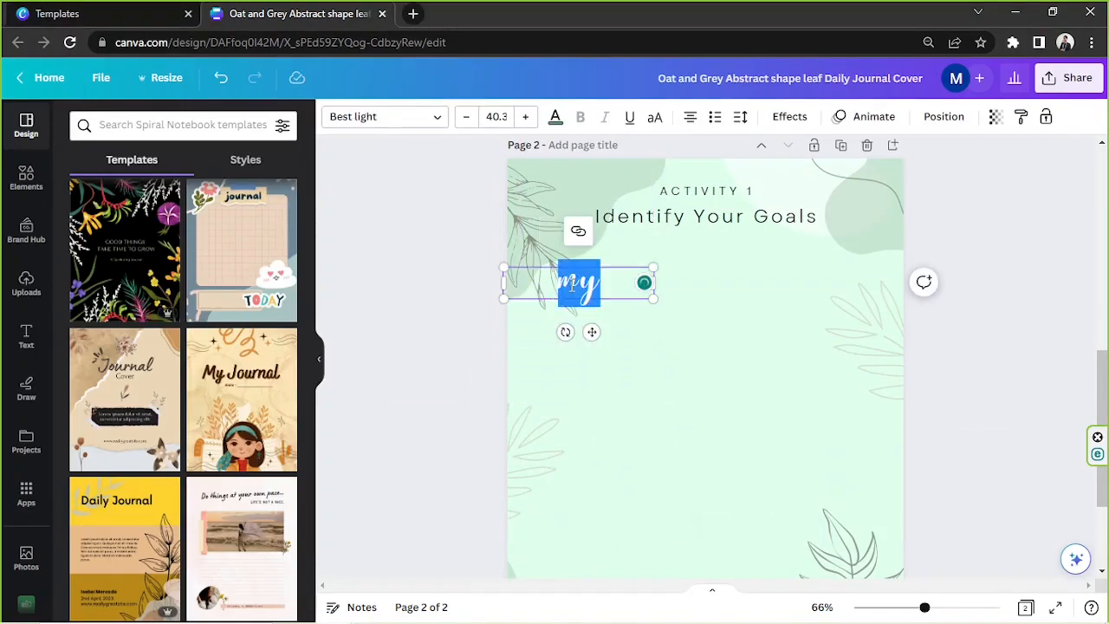
{"action": "type", "text": "Instructions"}
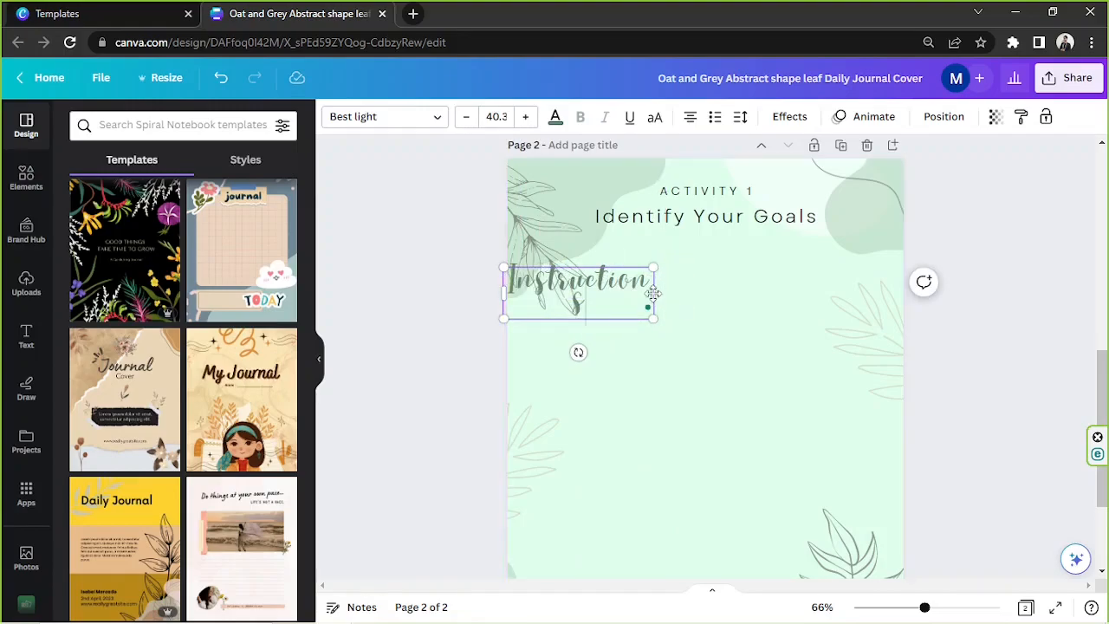
Shrink the "Instructions" text to size 23.2 so it fits on one line, and position it below the page 2 headings near the left edge
{"action": "left_click_drag", "start_coordinate": [667, 293], "coordinate": [700, 308]}
{"action": "left_click", "coordinate": [545, 216]}
{"action": "left_click_drag", "start_coordinate": [545, 216], "coordinate": [512, 146]}
{"action": "left_click_drag", "start_coordinate": [578, 285], "coordinate": [583, 268]}
{"action": "left_click", "coordinate": [691, 302]}
{"action": "left_click", "coordinate": [634, 272]}
{"action": "left_click_drag", "start_coordinate": [658, 283], "coordinate": [630, 275]}
{"action": "left_click_drag", "start_coordinate": [592, 267], "coordinate": [599, 277]}
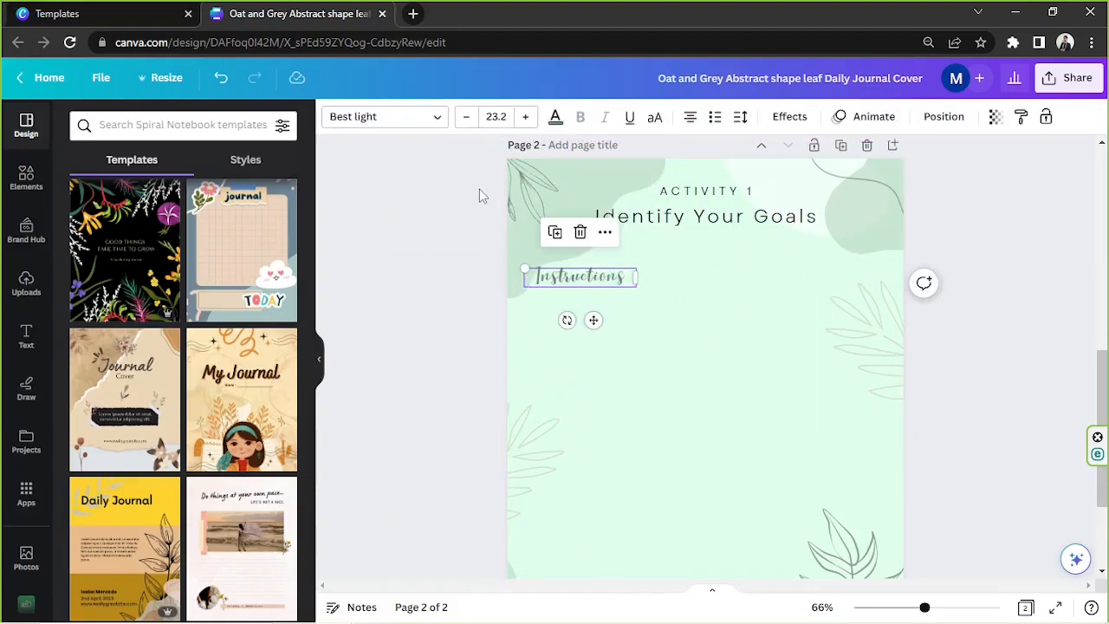
Recolor the "Instructions" text with a slightly darker custom green
{"action": "left_click", "coordinate": [556, 117]}
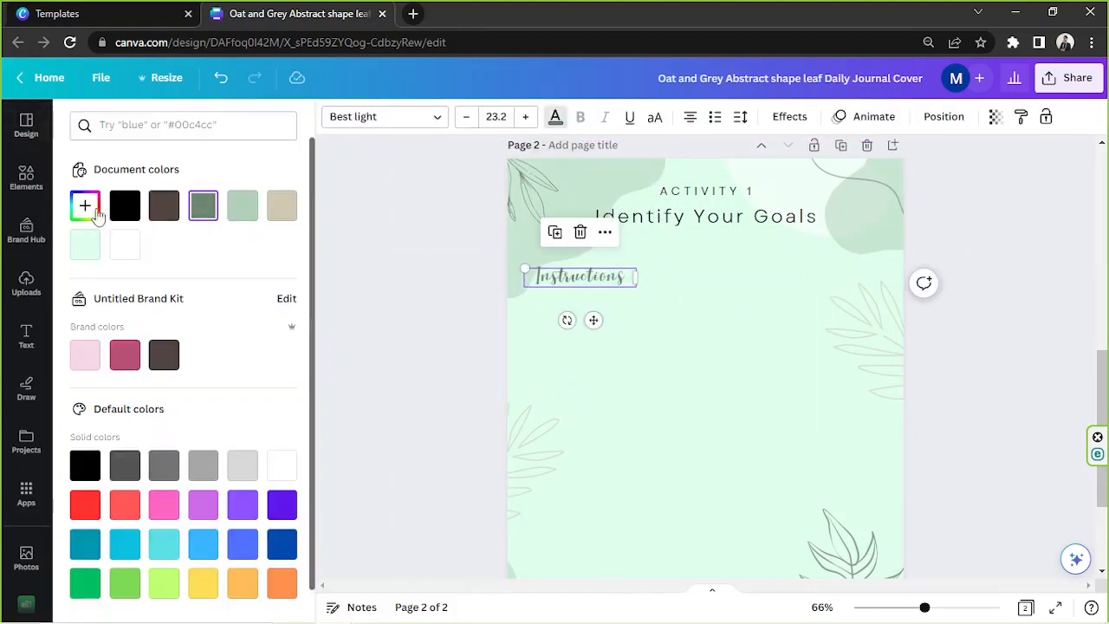
{"action": "left_click", "coordinate": [85, 208]}
{"action": "left_click", "coordinate": [136, 287]}
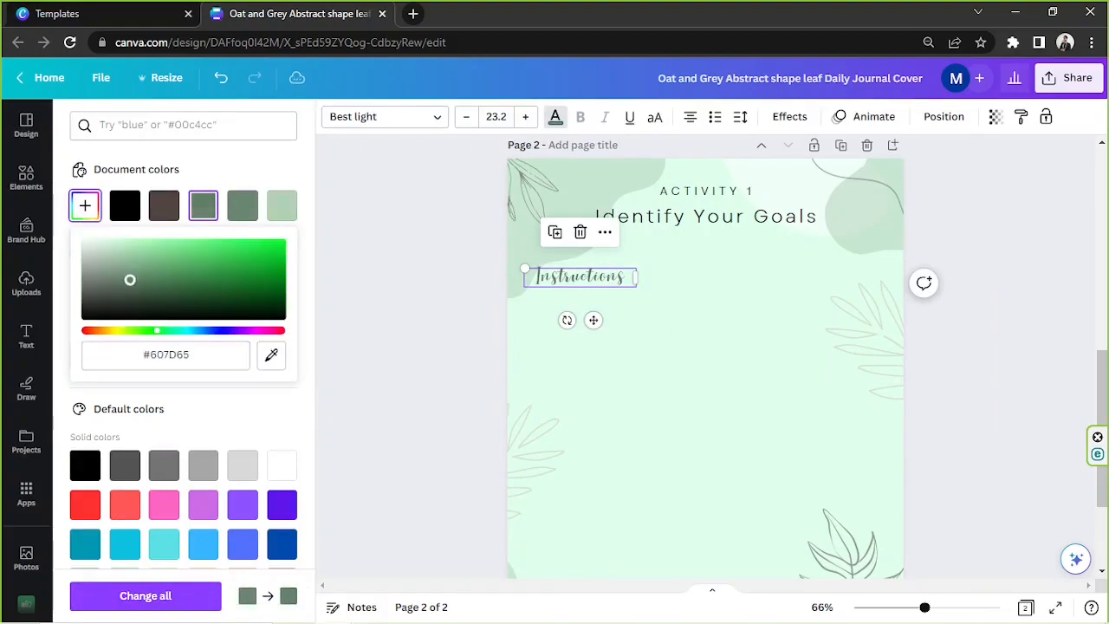
{"action": "left_click", "coordinate": [1003, 218]}
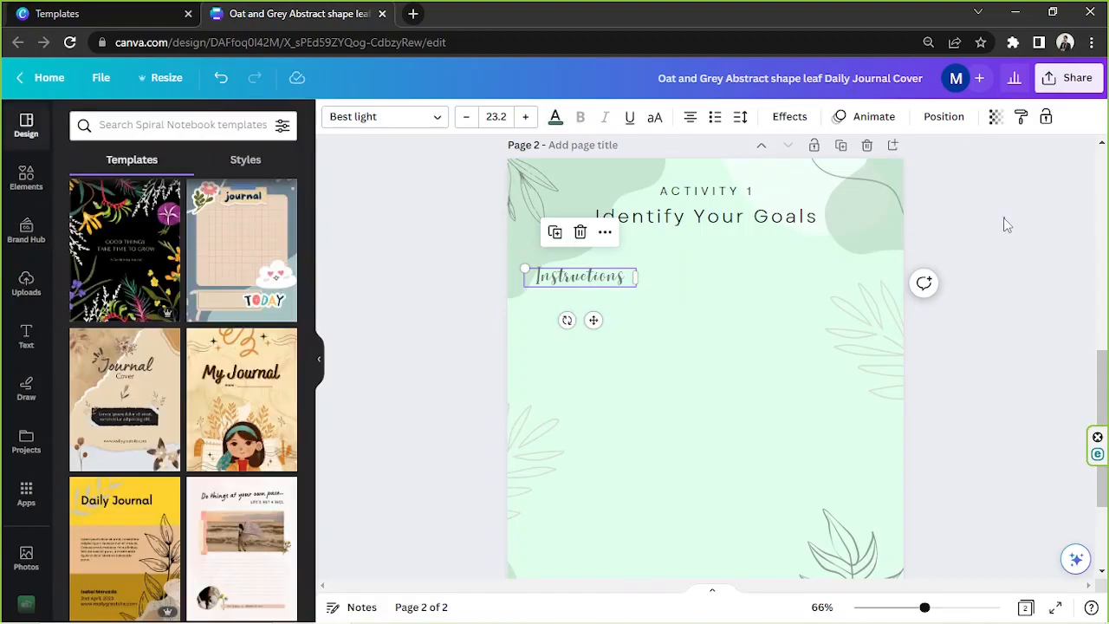
{"action": "left_click", "coordinate": [1003, 217]}
Duplicate the "Identify Your Goals" heading below "Instructions", left-align the copy and set its font size to 15
{"action": "left_click_drag", "start_coordinate": [925, 607], "coordinate": [942, 607]}
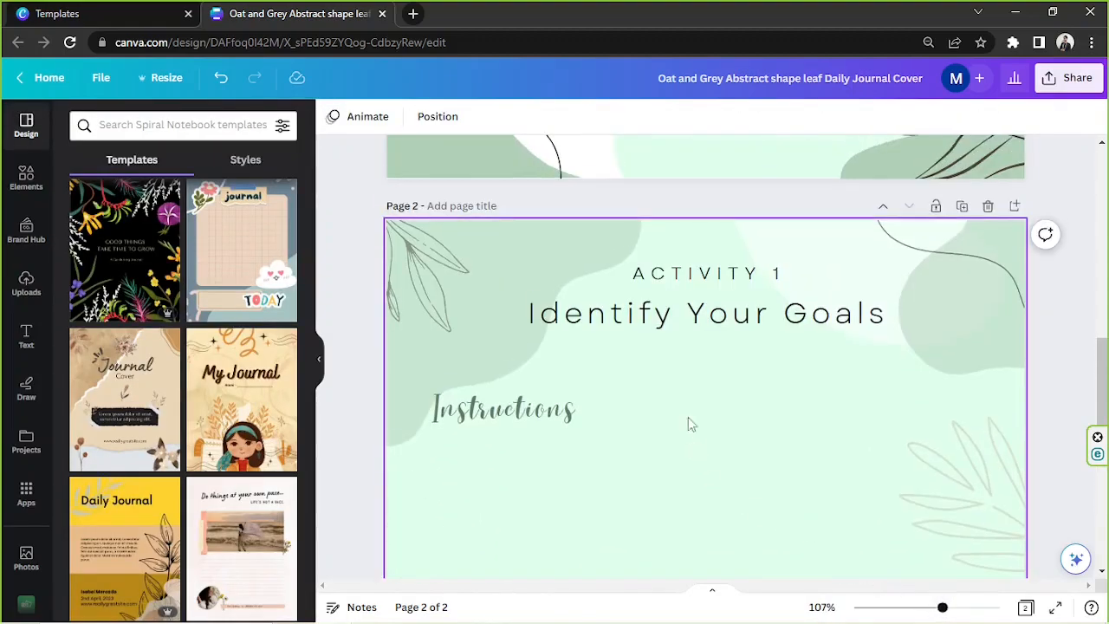
{"action": "left_click", "coordinate": [693, 318]}
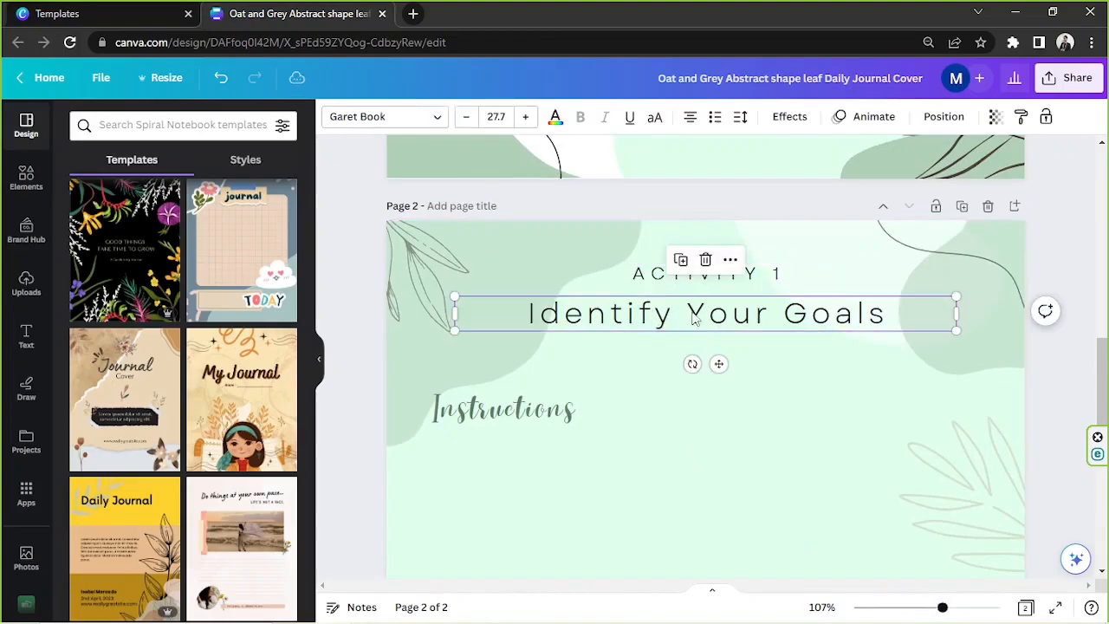
{"action": "left_click", "coordinate": [682, 262]}
{"action": "left_click_drag", "start_coordinate": [663, 504], "coordinate": [607, 454]}
{"action": "left_click", "coordinate": [689, 116]}
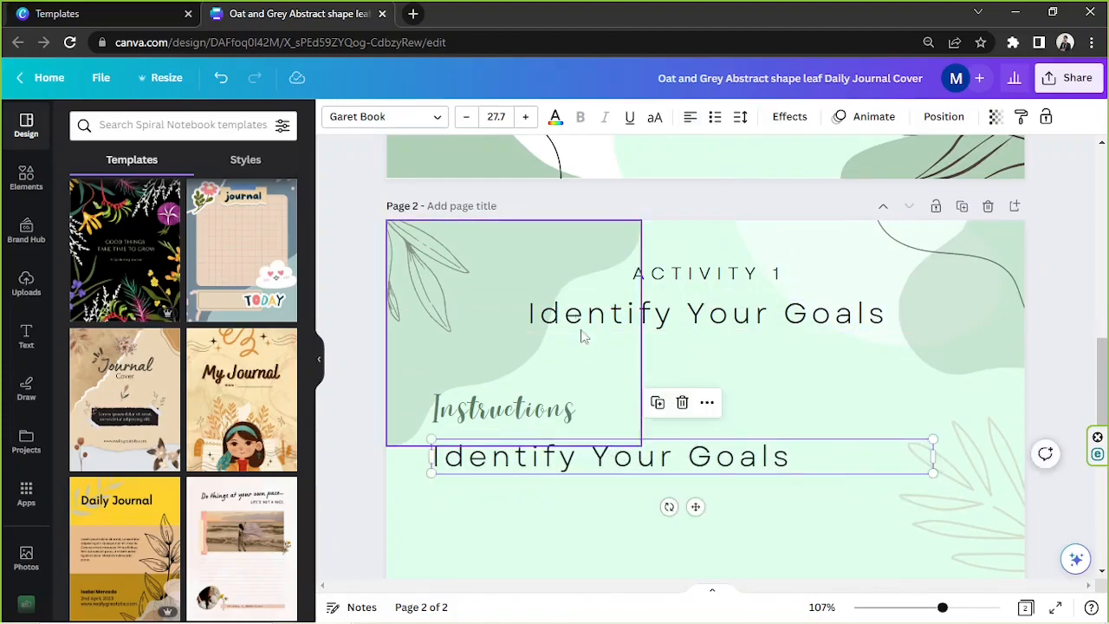
{"action": "left_click", "coordinate": [498, 116]}
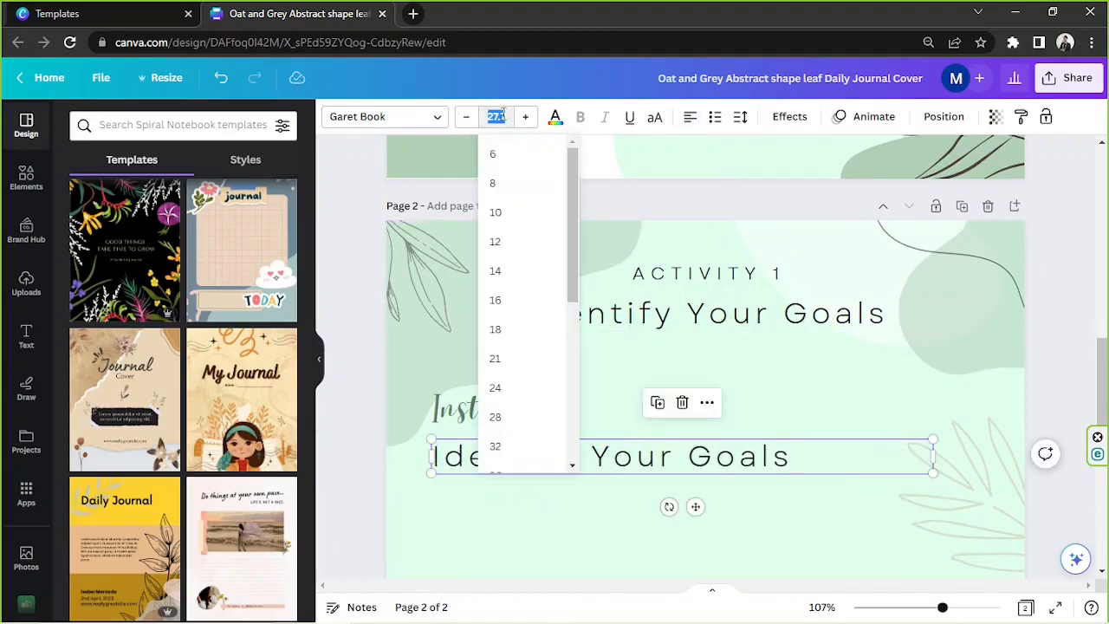
{"action": "type", "text": "15"}
{"action": "key", "text": "Return"}
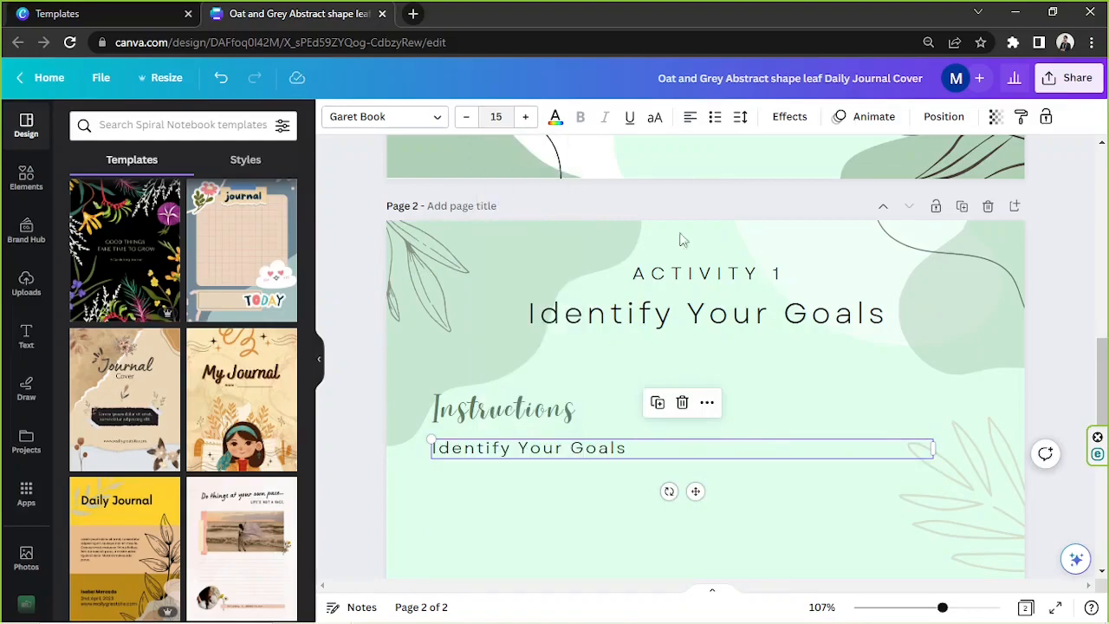
Replace the duplicated heading's text with the three Activity 1 instruction lines copied from Notepad, and widen the text box across the page
{"action": "scroll", "coordinate": [1002, 346], "scroll_direction": "down", "scroll_amount": 2}
{"action": "mouse_move", "coordinate": [491, 617]}
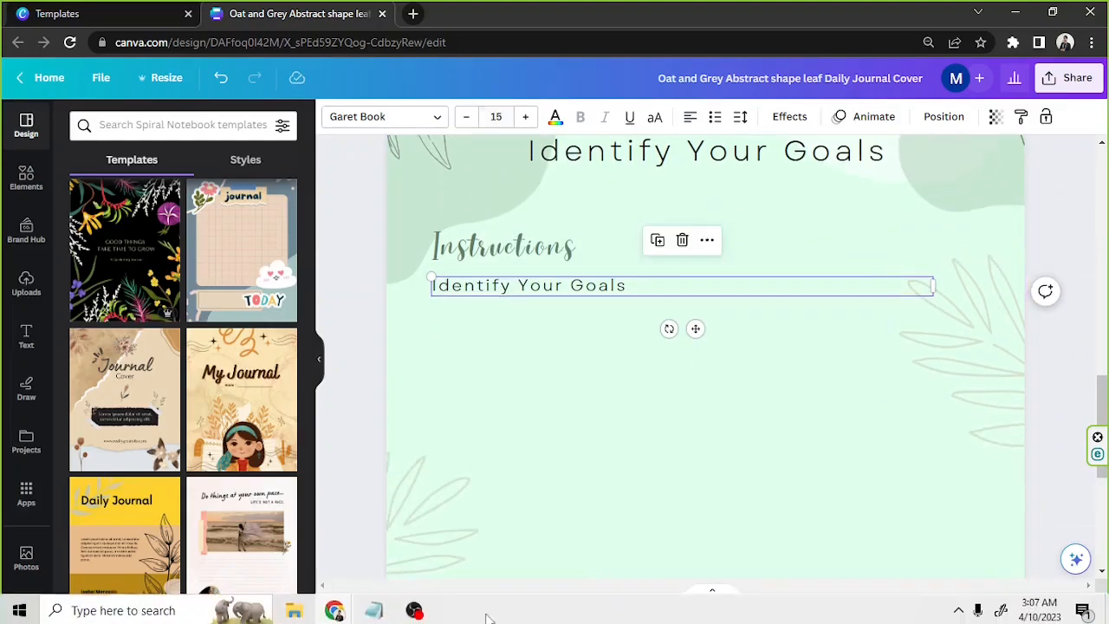
{"action": "left_click", "coordinate": [373, 609]}
{"action": "right_click", "coordinate": [392, 275]}
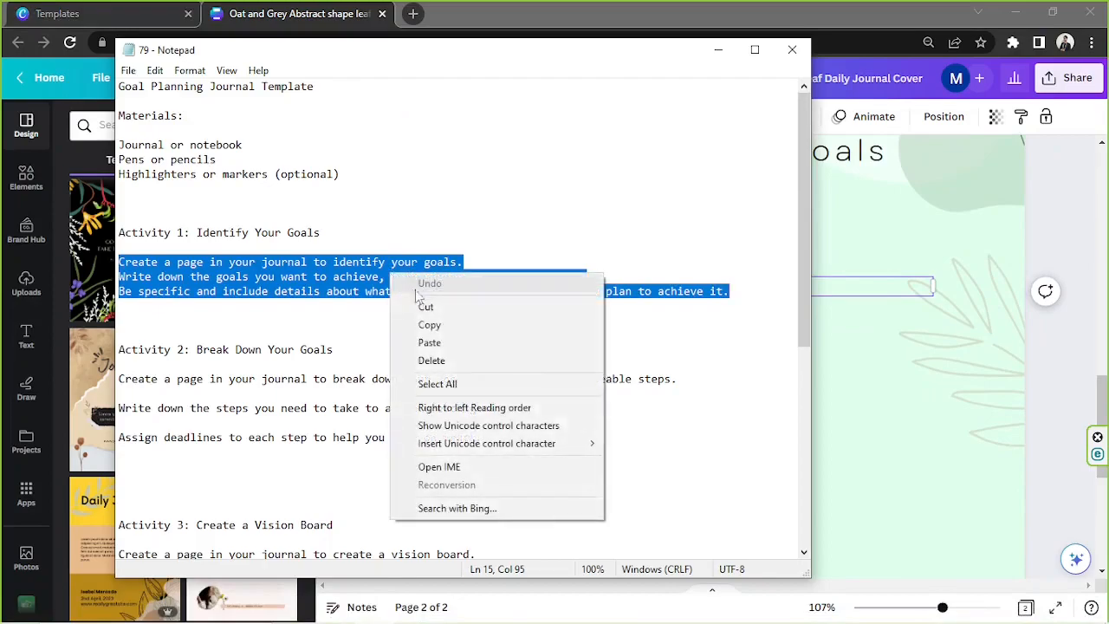
{"action": "left_click", "coordinate": [428, 324]}
{"action": "left_click", "coordinate": [858, 292]}
{"action": "key", "text": "ctrl+a"}
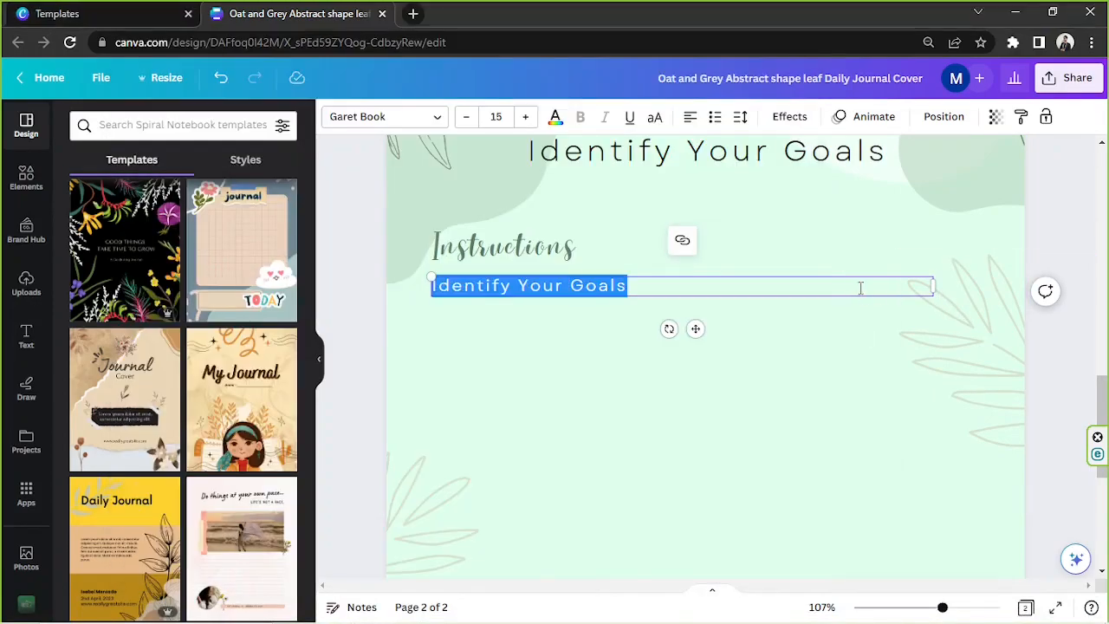
{"action": "key", "text": "ctrl+v"}
{"action": "left_click_drag", "start_coordinate": [933, 341], "coordinate": [986, 354]}
{"action": "left_click_drag", "start_coordinate": [864, 380], "coordinate": [856, 379]}
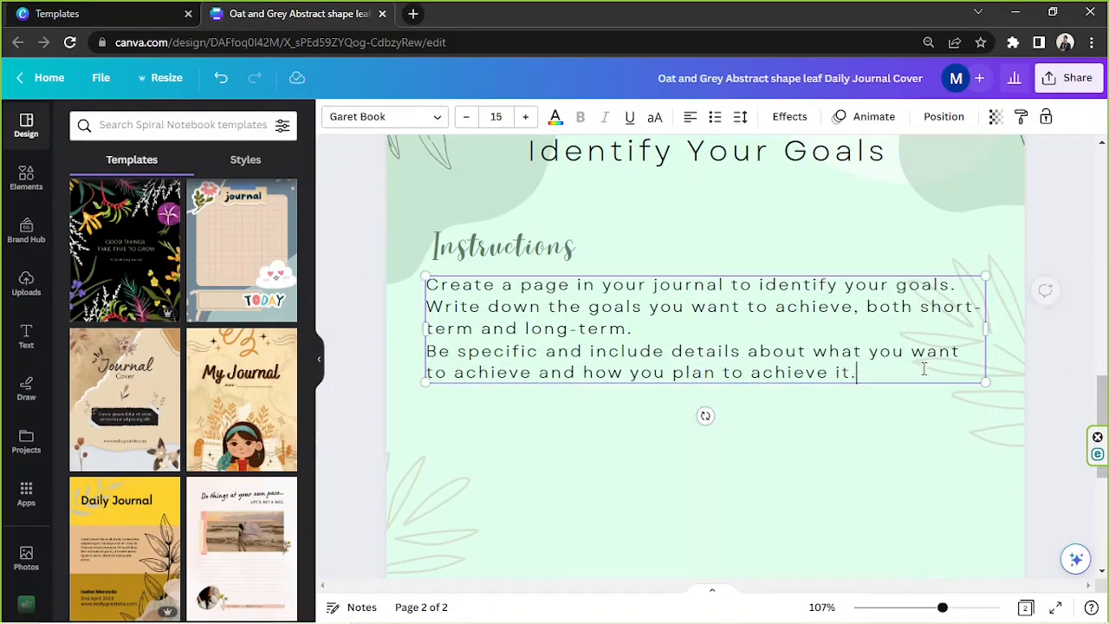
{"action": "left_click", "coordinate": [1028, 282]}
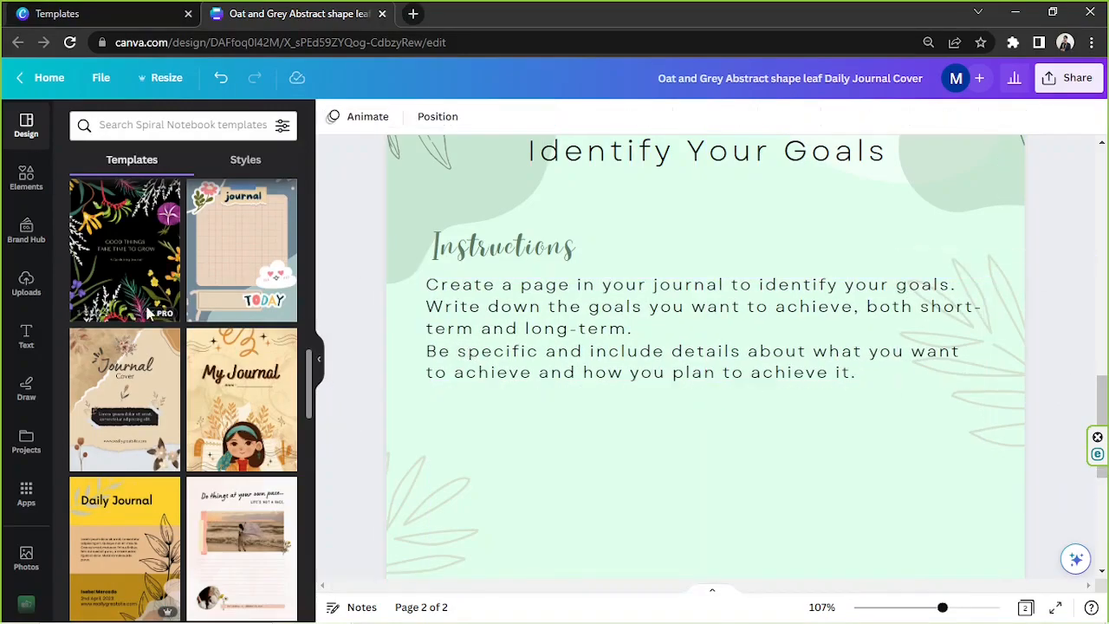
Search the elements for "rectangle", add a rounded rectangle and fit it around the instruction text as a green background
{"action": "left_click", "coordinate": [26, 178]}
{"action": "left_click", "coordinate": [147, 125]}
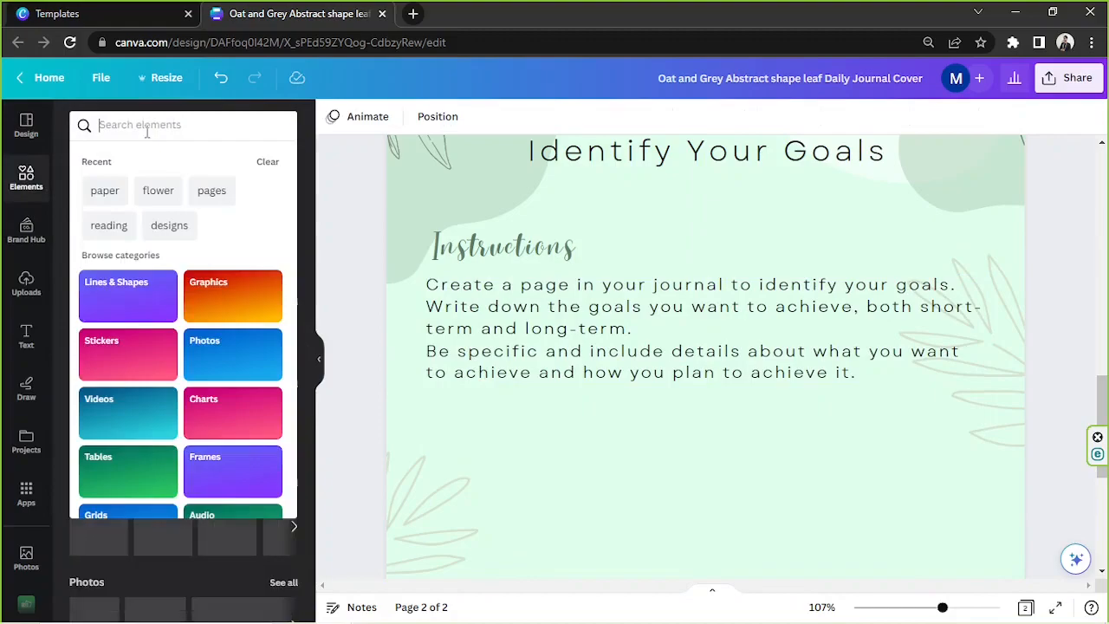
{"action": "type", "text": "rectang"}
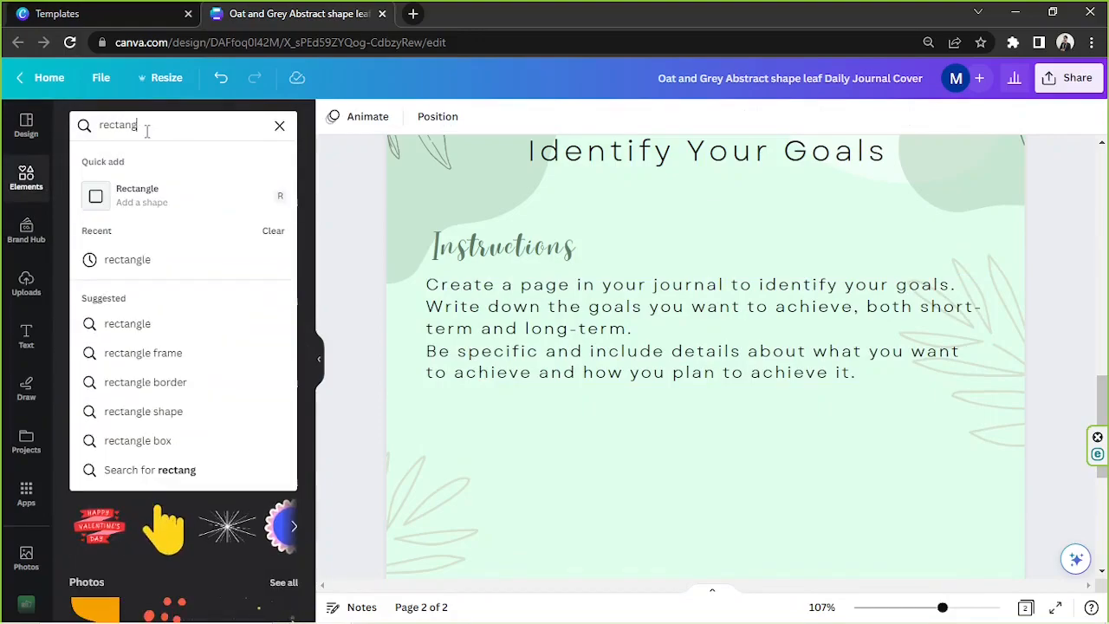
{"action": "type", "text": "le"}
{"action": "key", "text": "Return"}
{"action": "left_click", "coordinate": [138, 272]}
{"action": "left_click_drag", "start_coordinate": [719, 537], "coordinate": [516, 414]}
{"action": "left_click_drag", "start_coordinate": [598, 350], "coordinate": [998, 350]}
{"action": "left_click_drag", "start_coordinate": [702, 445], "coordinate": [701, 396]}
{"action": "left_click_drag", "start_coordinate": [701, 253], "coordinate": [703, 263]}
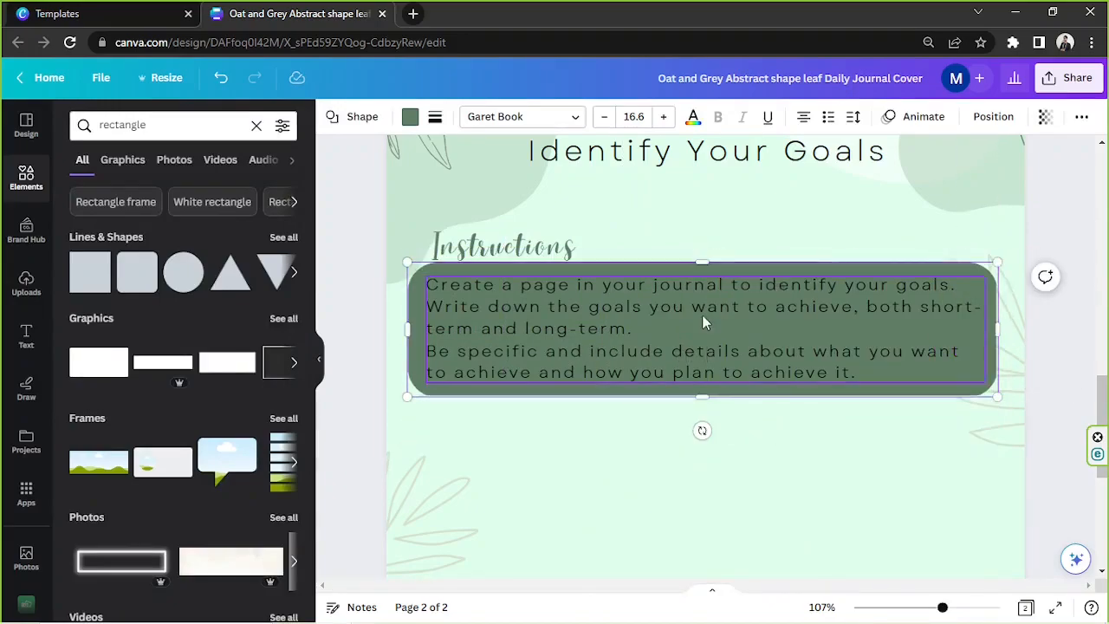
Change the instruction text color to white
{"action": "left_click", "coordinate": [703, 317]}
{"action": "scroll", "coordinate": [605, 329], "scroll_direction": "up", "scroll_amount": 2}
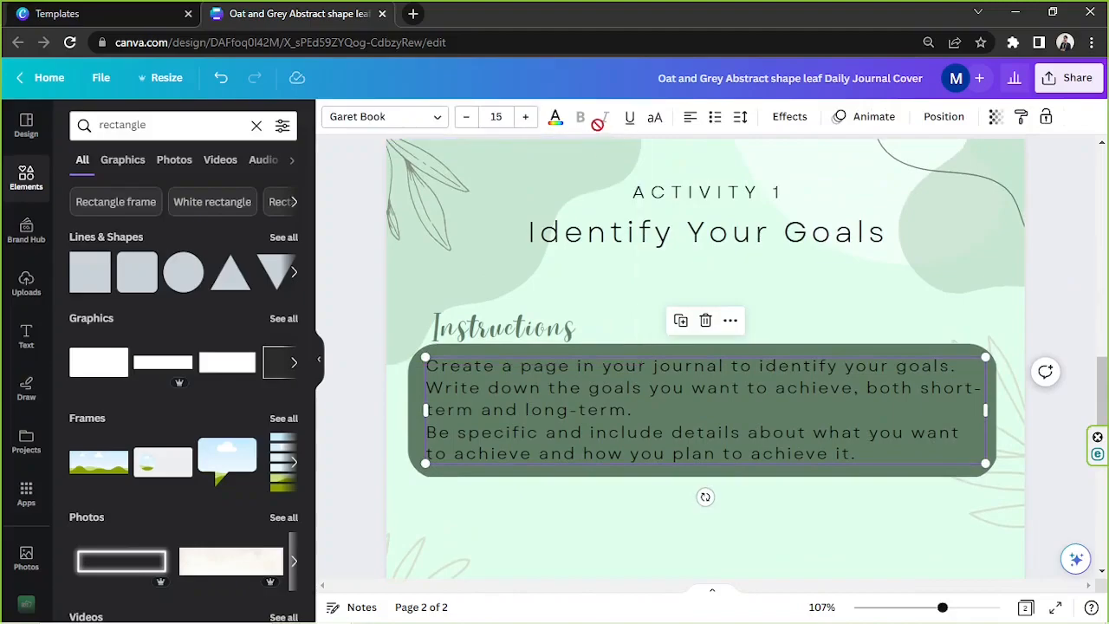
{"action": "left_click", "coordinate": [555, 125]}
{"action": "left_click", "coordinate": [165, 246]}
{"action": "left_click", "coordinate": [1074, 294]}
Insert a blank line before "Be specific" in the instruction text and extend the background rectangle to cover all of it
{"action": "scroll", "coordinate": [554, 381], "scroll_direction": "down", "scroll_amount": 1}
{"action": "left_click", "coordinate": [543, 380]}
{"action": "left_click", "coordinate": [634, 329]}
{"action": "key", "text": "Return"}
Move the "Instructions" heading slightly left so its text lines up with the instruction paragraph
{"action": "left_click", "coordinate": [747, 243]}
{"action": "left_click", "coordinate": [680, 237]}
{"action": "left_click_drag", "start_coordinate": [680, 237], "coordinate": [474, 237]}
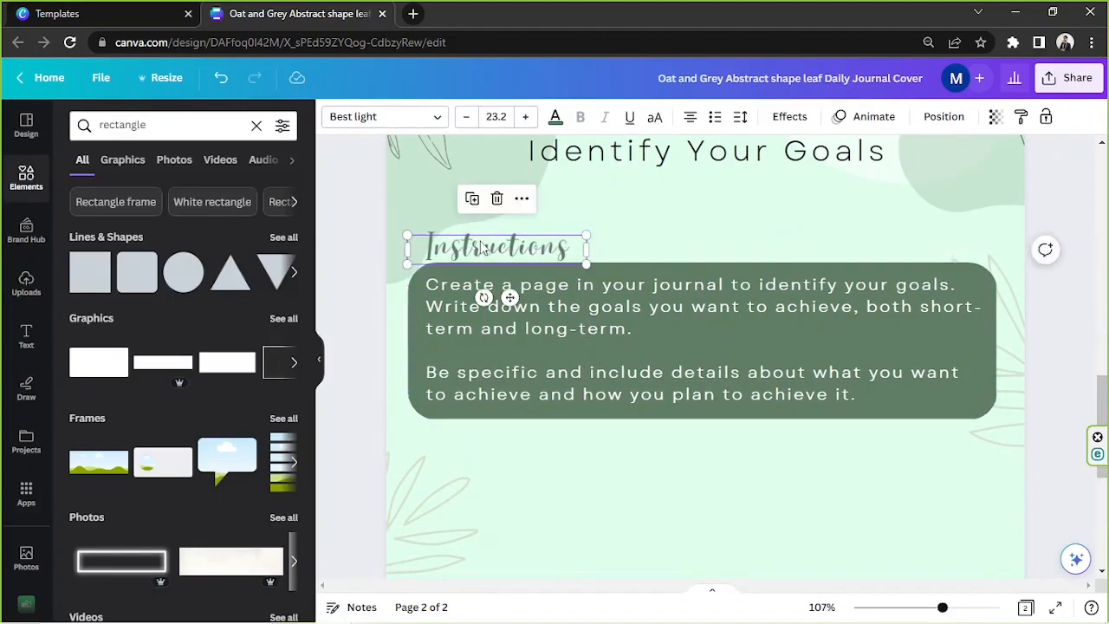
{"action": "left_click", "coordinate": [386, 196]}
{"action": "left_click", "coordinate": [364, 201]}
Set the transparency of the rounded rectangle behind the instructions to 70
{"action": "scroll", "coordinate": [824, 416], "scroll_direction": "up", "scroll_amount": 1}
{"action": "scroll", "coordinate": [1088, 324], "scroll_direction": "down", "scroll_amount": 2}
{"action": "left_click_drag", "start_coordinate": [942, 607], "coordinate": [915, 607]}
{"action": "left_click_drag", "start_coordinate": [849, 349], "coordinate": [804, 378]}
{"action": "left_click", "coordinate": [823, 325]}
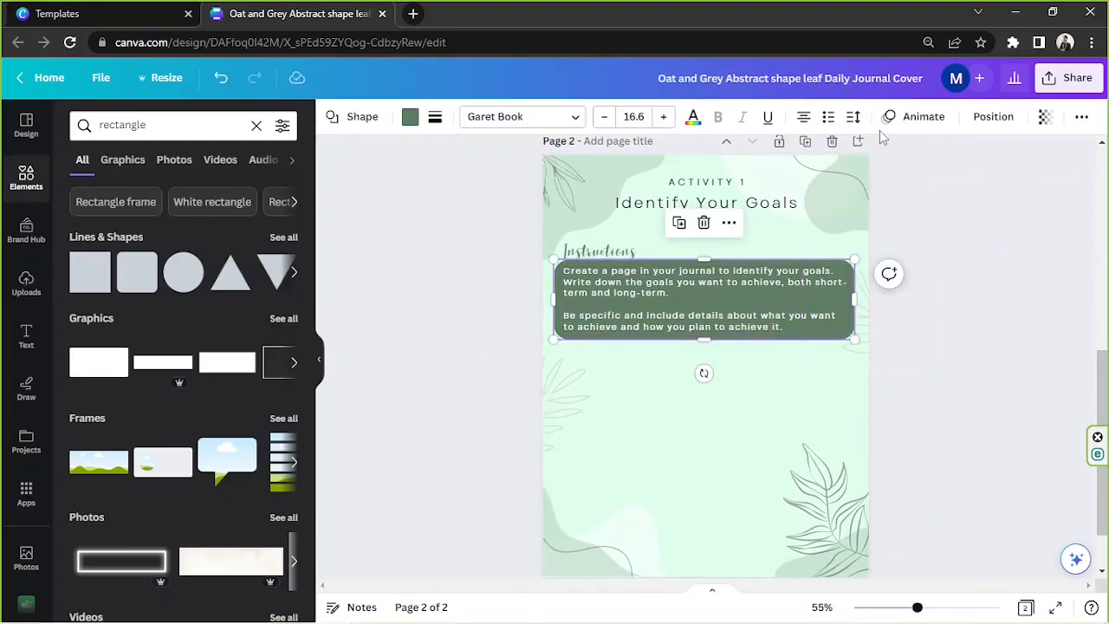
{"action": "left_click", "coordinate": [1045, 116]}
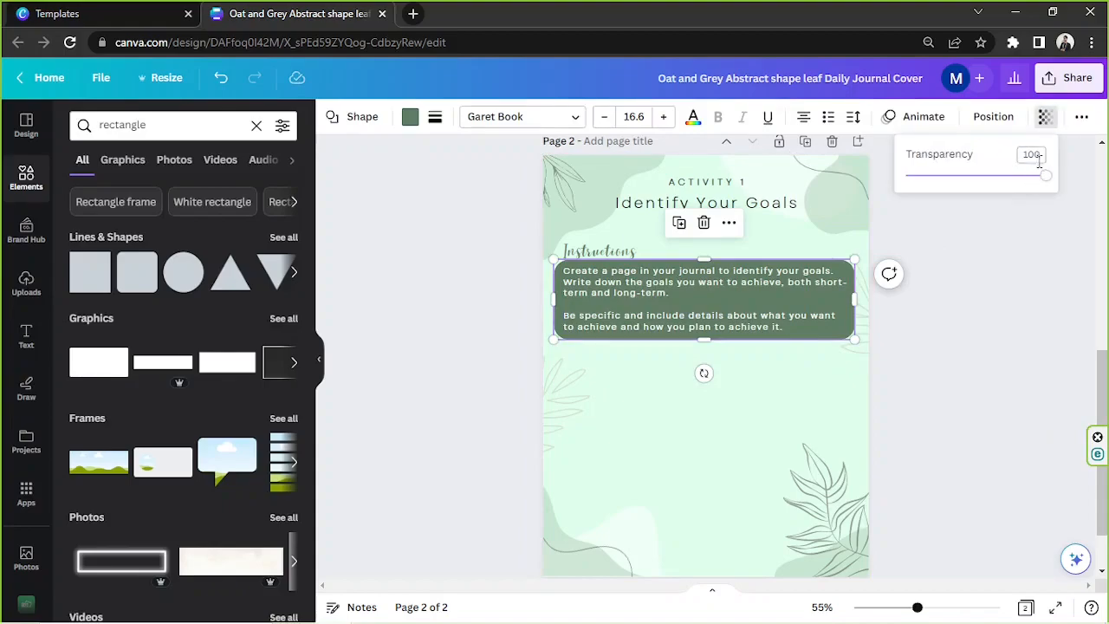
{"action": "type", "text": "75"}
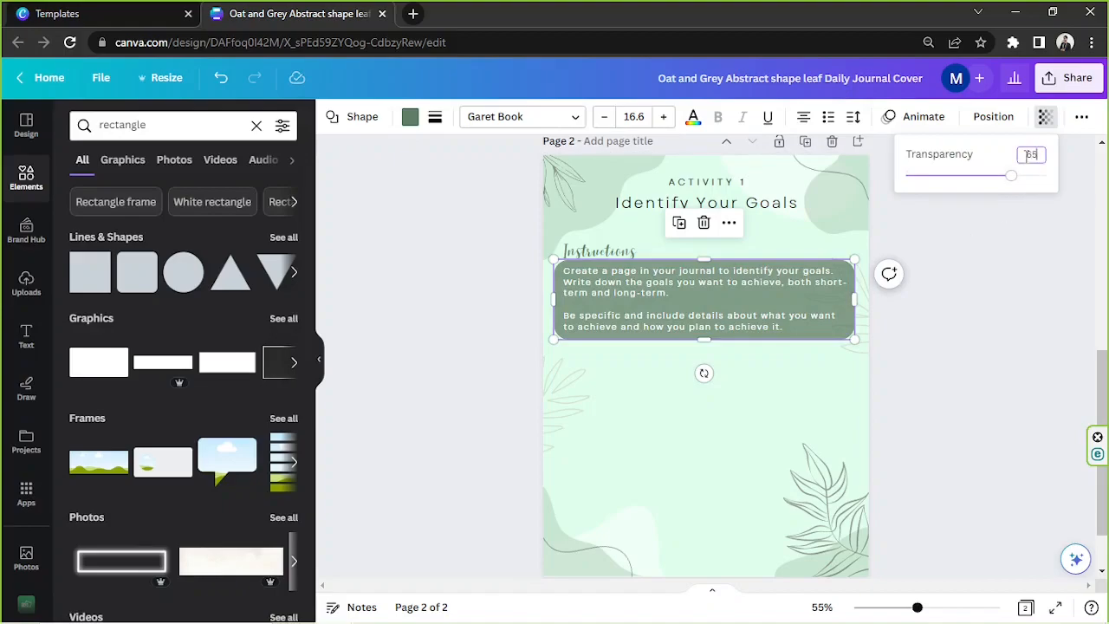
{"action": "type", "text": "65"}
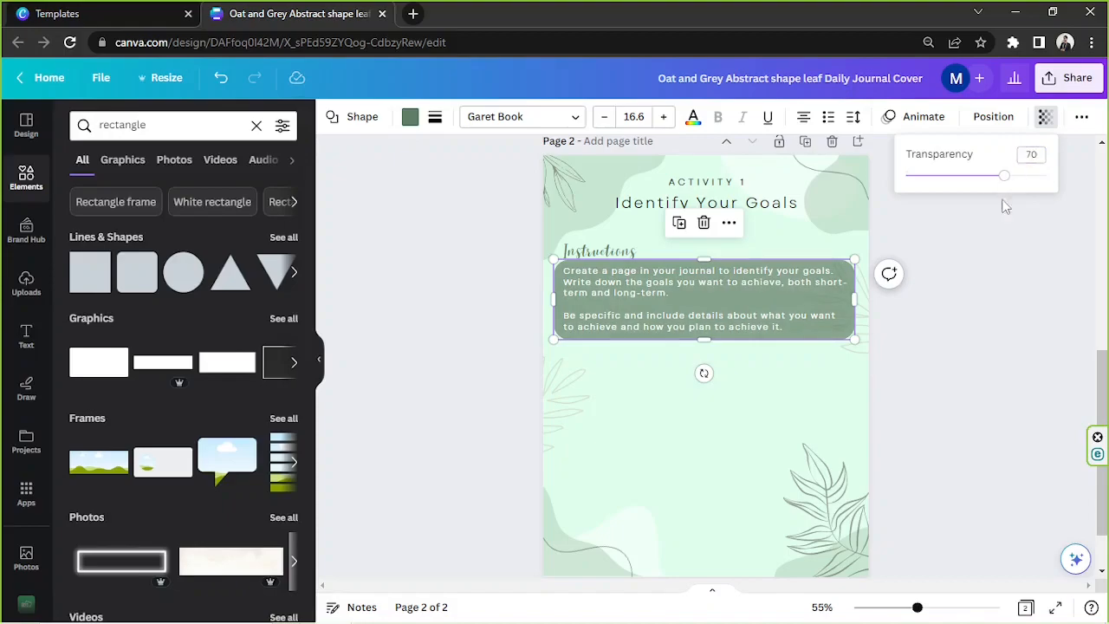
{"action": "left_click", "coordinate": [993, 263]}
{"action": "left_click", "coordinate": [993, 262]}
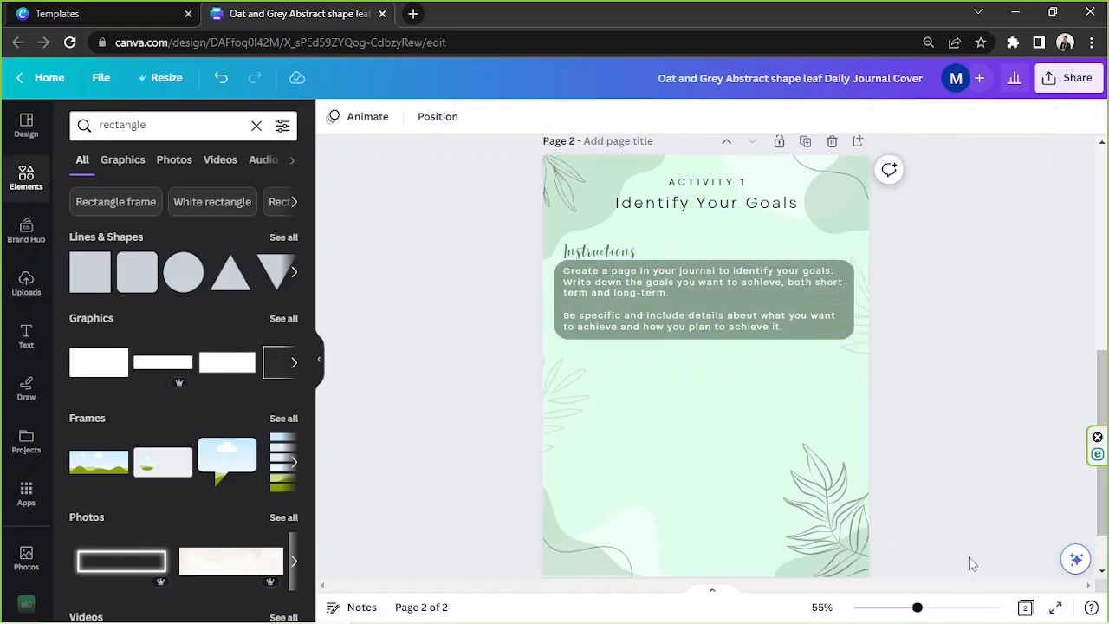
Search the fonts for "cursive", try several on the "Instructions" heading, apply Porcelain and enlarge the text to 26.1
{"action": "left_click_drag", "start_coordinate": [925, 611], "coordinate": [931, 608]}
{"action": "scroll", "coordinate": [779, 520], "scroll_direction": "up", "scroll_amount": 3}
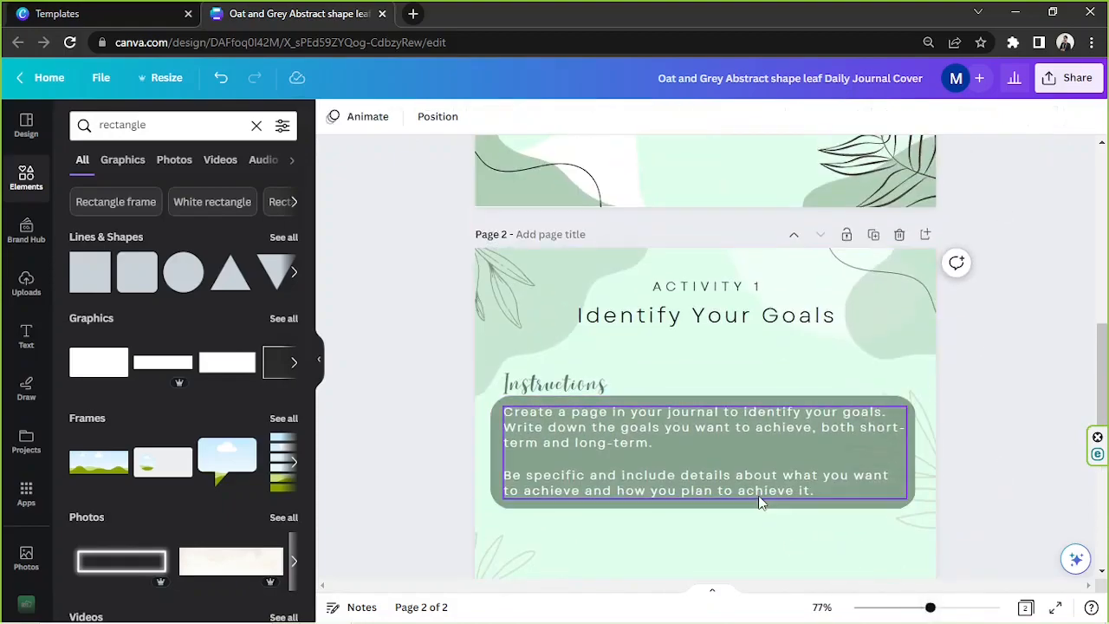
{"action": "left_click", "coordinate": [559, 389]}
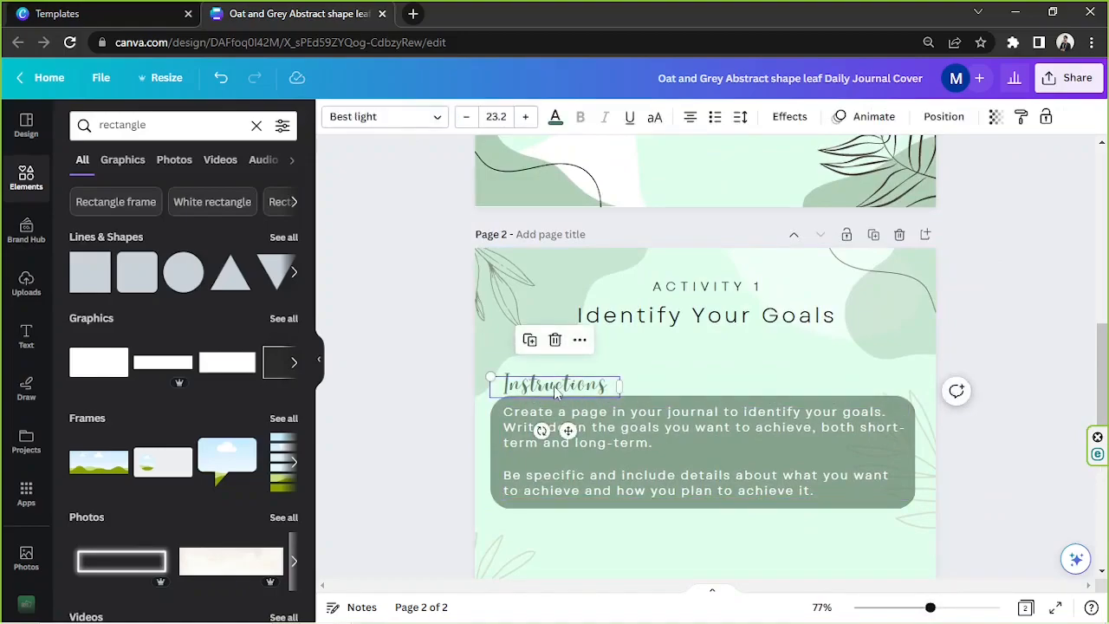
{"action": "left_click", "coordinate": [381, 116]}
{"action": "left_click", "coordinate": [215, 165]}
{"action": "type", "text": "cursive"}
{"action": "left_click", "coordinate": [126, 342]}
{"action": "left_click", "coordinate": [129, 371]}
{"action": "left_click", "coordinate": [127, 401]}
{"action": "left_click", "coordinate": [126, 433]}
{"action": "left_click", "coordinate": [127, 460]}
{"action": "left_click", "coordinate": [129, 496]}
{"action": "scroll", "coordinate": [134, 490], "scroll_direction": "down", "scroll_amount": 5}
{"action": "left_click", "coordinate": [156, 376]}
{"action": "left_click", "coordinate": [159, 405]}
{"action": "left_click", "coordinate": [130, 465]}
{"action": "left_click", "coordinate": [141, 489]}
{"action": "scroll", "coordinate": [141, 489], "scroll_direction": "down", "scroll_amount": 2}
{"action": "left_click", "coordinate": [149, 389]}
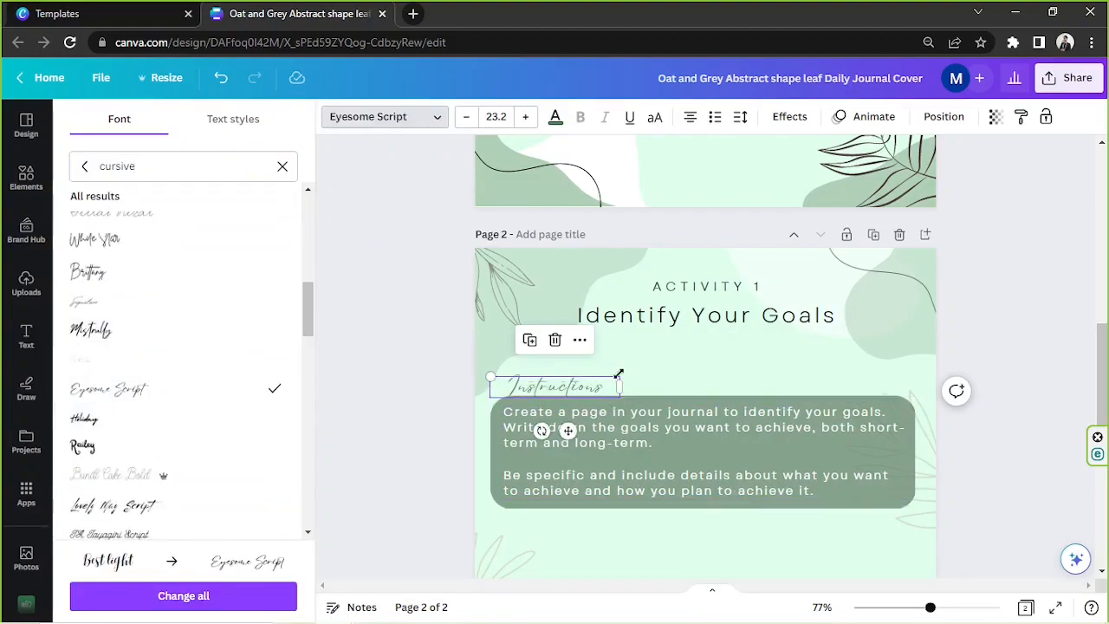
{"action": "scroll", "coordinate": [312, 396], "scroll_direction": "down", "scroll_amount": 2}
{"action": "left_click", "coordinate": [111, 338]}
{"action": "left_click", "coordinate": [109, 481]}
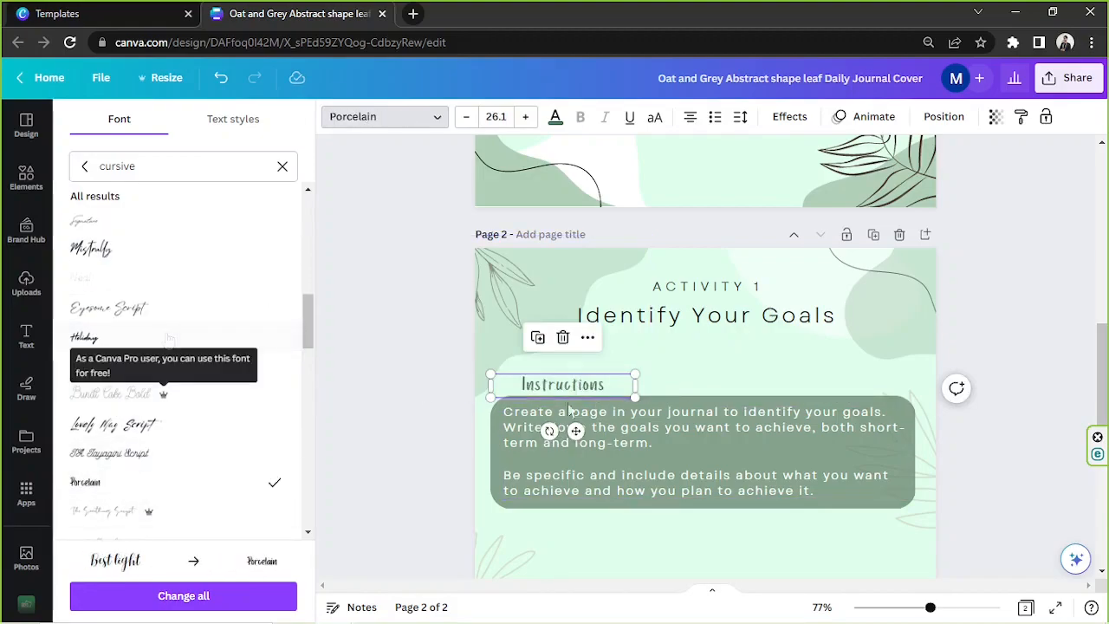
Left-align the "Instructions" heading and position it so it starts level with the instruction text's left edge
{"action": "left_click_drag", "start_coordinate": [576, 431], "coordinate": [558, 431]}
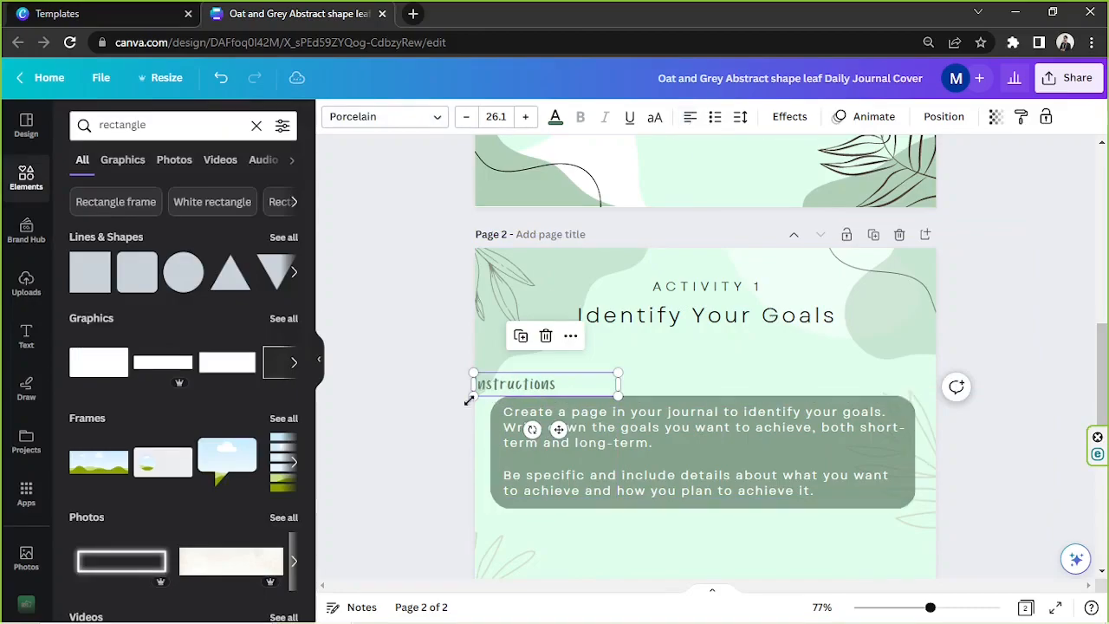
{"action": "left_click", "coordinate": [998, 326]}
{"action": "scroll", "coordinate": [998, 326], "scroll_direction": "down", "scroll_amount": 1}
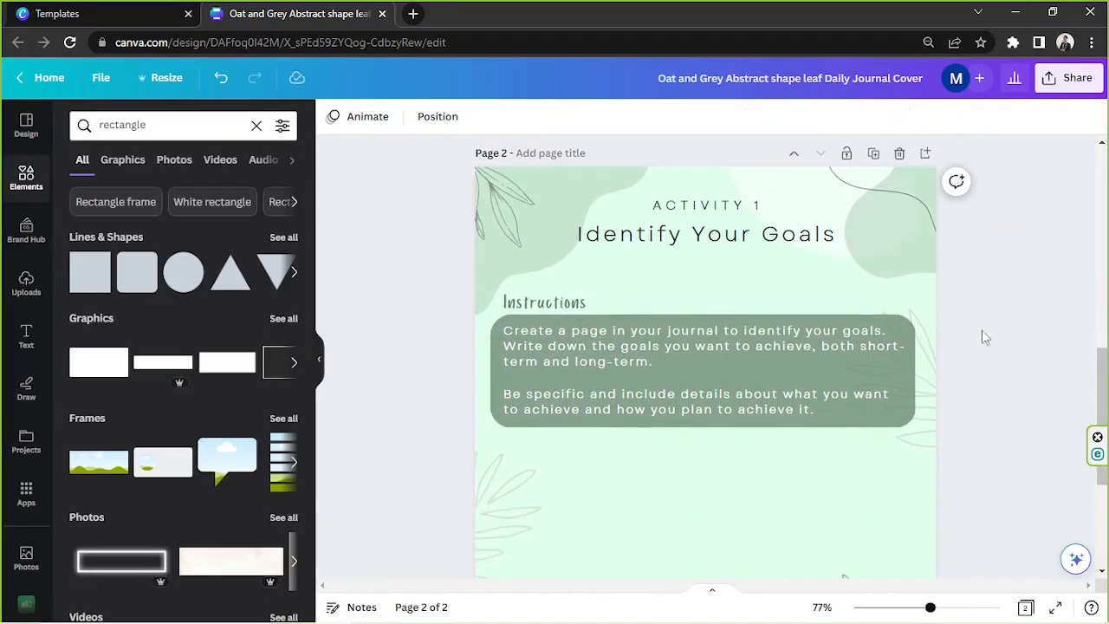
Duplicate the instruction background rectangle, place the copy below it and stretch it to fill the rest of page 2
{"action": "left_click", "coordinate": [910, 328]}
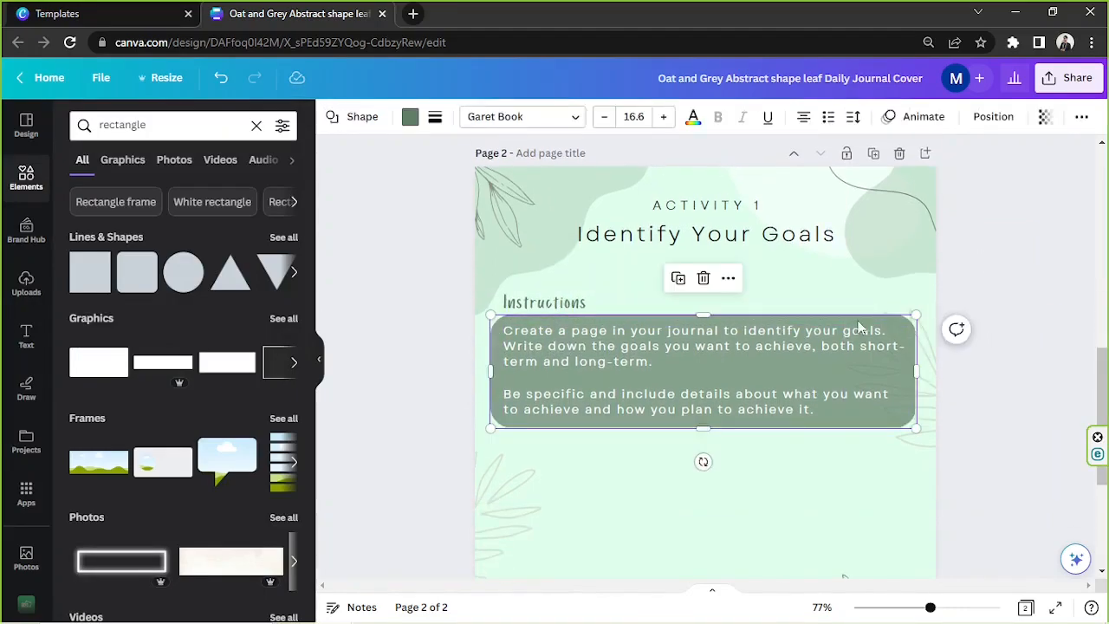
{"action": "left_click", "coordinate": [678, 277]}
{"action": "scroll", "coordinate": [717, 332], "scroll_direction": "down", "scroll_amount": 1}
{"action": "left_click_drag", "start_coordinate": [718, 330], "coordinate": [701, 503]}
{"action": "scroll", "coordinate": [702, 413], "scroll_direction": "down", "scroll_amount": 2}
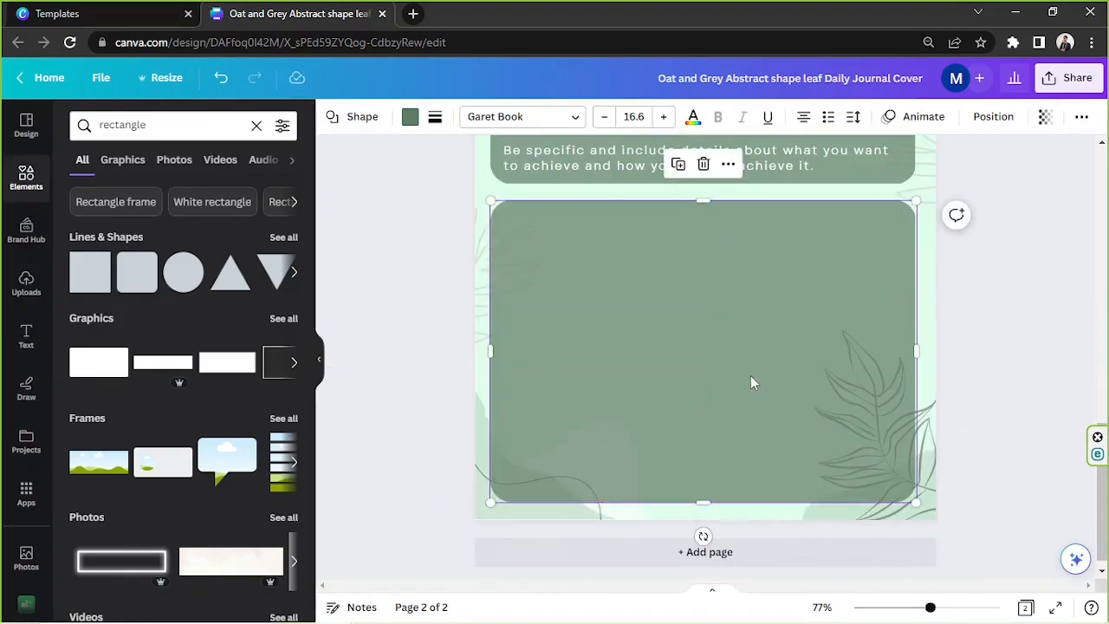
Duplicate the large rounded rectangle on page 2, place the copy over the original and fill it with white
{"action": "left_click", "coordinate": [678, 164]}
{"action": "left_click_drag", "start_coordinate": [688, 364], "coordinate": [687, 277]}
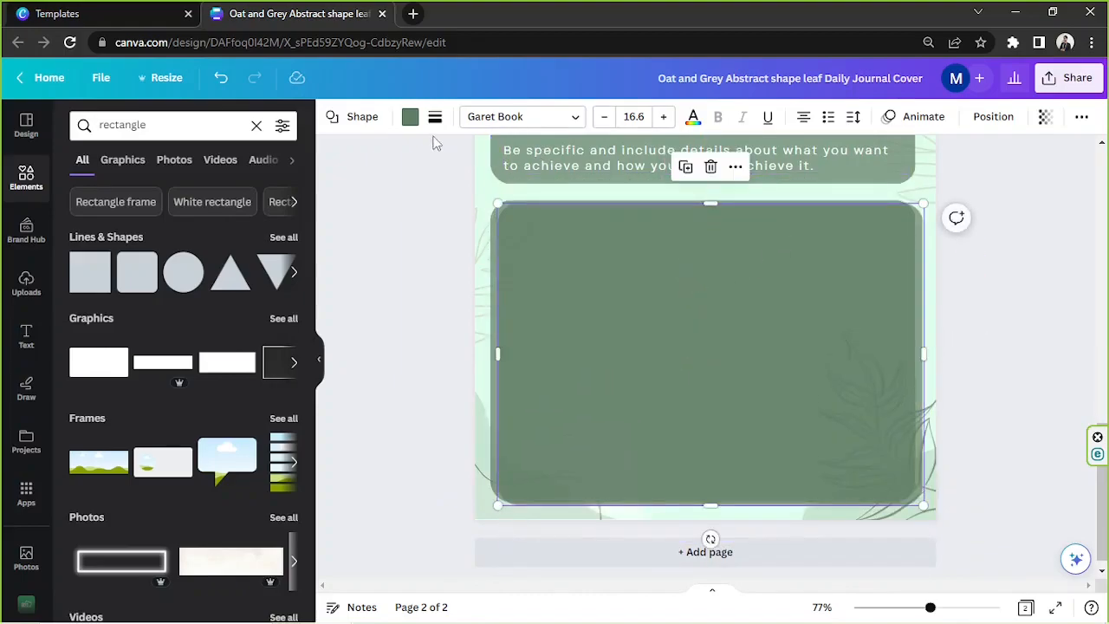
{"action": "left_click", "coordinate": [410, 117]}
{"action": "left_click", "coordinate": [203, 244]}
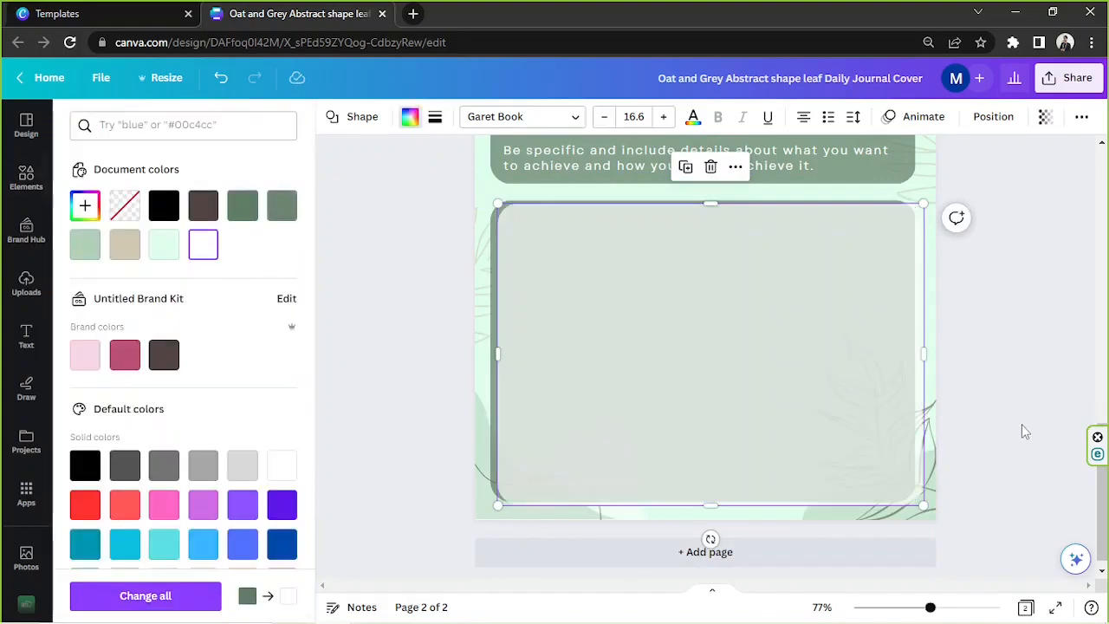
Set the transparency of the white rounded rectangle to 100
{"action": "left_click", "coordinate": [1045, 119]}
{"action": "left_click_drag", "start_coordinate": [1044, 175], "coordinate": [1006, 171]}
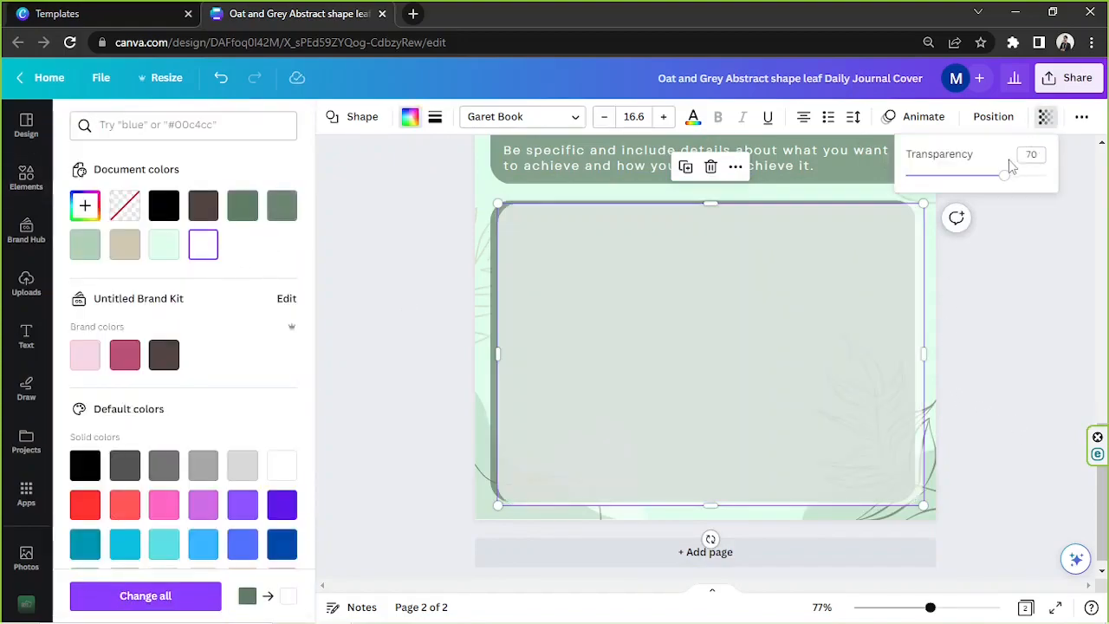
{"action": "left_click", "coordinate": [1035, 155]}
{"action": "type", "text": "100"}
{"action": "key", "text": "Return"}
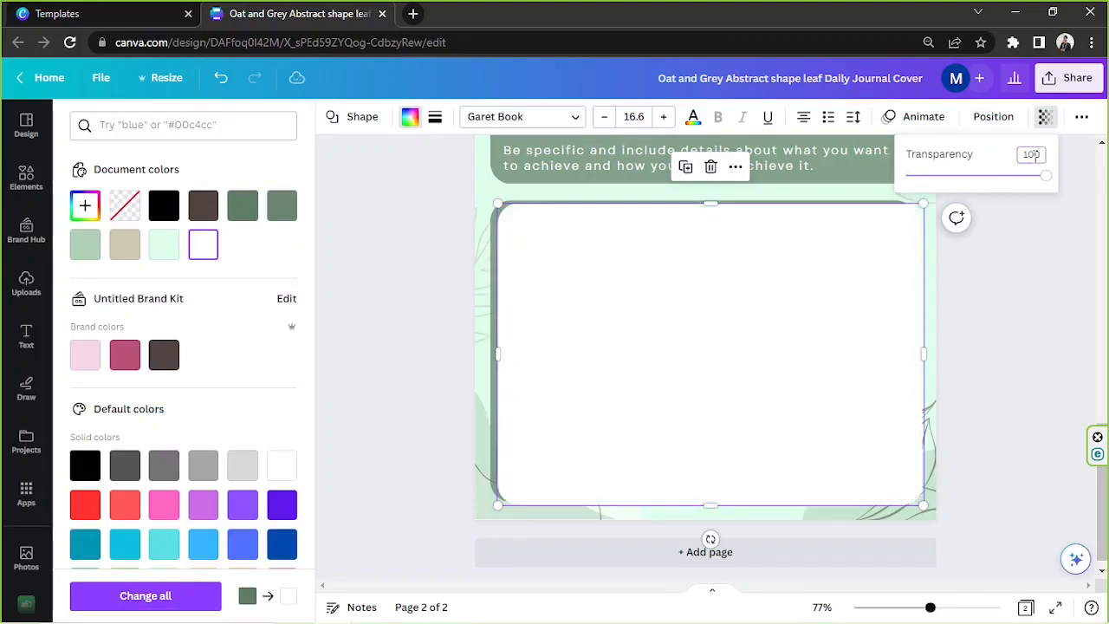
Resize and position the white rounded rectangle inside the green one, leaving a thin green border around it
{"action": "left_click_drag", "start_coordinate": [924, 351], "coordinate": [912, 345]}
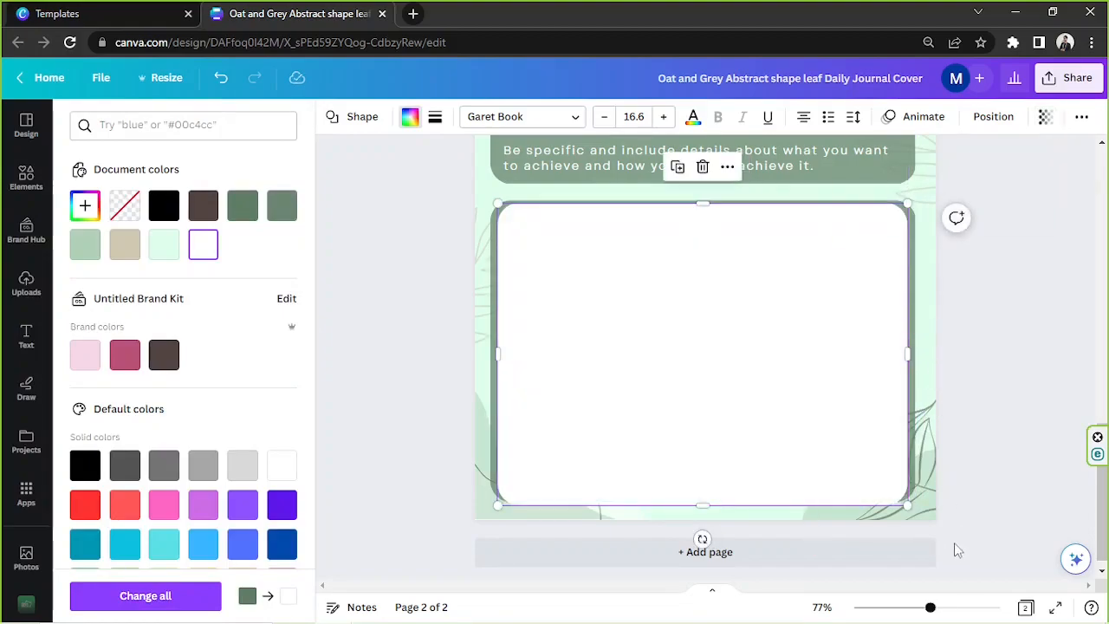
{"action": "left_click", "coordinate": [968, 608]}
{"action": "scroll", "coordinate": [819, 499], "scroll_direction": "up", "scroll_amount": 3}
{"action": "scroll", "coordinate": [465, 569], "scroll_direction": "left", "scroll_amount": 3}
{"action": "left_click_drag", "start_coordinate": [492, 583], "coordinate": [794, 584]}
{"action": "left_click_drag", "start_coordinate": [981, 491], "coordinate": [992, 490]}
{"action": "scroll", "coordinate": [866, 485], "scroll_direction": "down", "scroll_amount": 7}
{"action": "left_click_drag", "start_coordinate": [430, 443], "coordinate": [430, 452]}
{"action": "left_click_drag", "start_coordinate": [967, 607], "coordinate": [929, 607]}
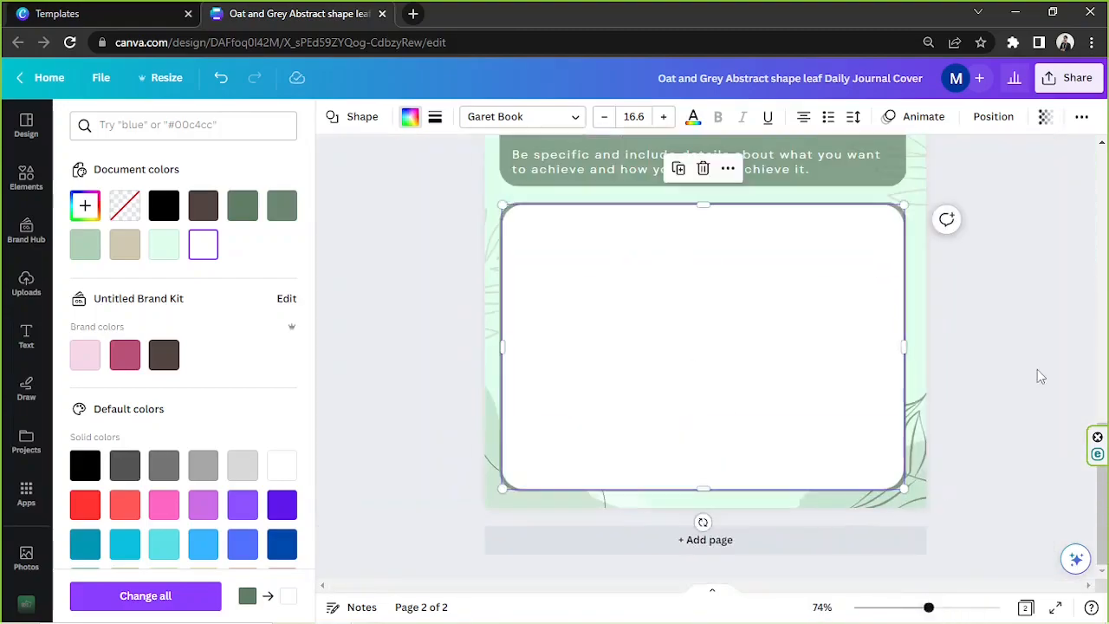
Lower the top edges of the white rectangle and its green backing and even out the thin border between them
{"action": "left_click", "coordinate": [1015, 441]}
{"action": "scroll", "coordinate": [1015, 441], "scroll_direction": "up", "scroll_amount": 1}
{"action": "left_click", "coordinate": [710, 372]}
{"action": "left_click_drag", "start_coordinate": [700, 288], "coordinate": [703, 317]}
{"action": "left_click", "coordinate": [702, 303]}
{"action": "left_click_drag", "start_coordinate": [703, 286], "coordinate": [705, 313]}
{"action": "left_click_drag", "start_coordinate": [929, 607], "coordinate": [976, 607]}
{"action": "left_click", "coordinate": [994, 607]}
{"action": "left_click_drag", "start_coordinate": [705, 279], "coordinate": [705, 289]}
{"action": "left_click", "coordinate": [924, 607]}
{"action": "left_click", "coordinate": [953, 505]}
{"action": "left_click", "coordinate": [814, 468]}
{"action": "left_click", "coordinate": [958, 607]}
{"action": "scroll", "coordinate": [815, 485], "scroll_direction": "down", "scroll_amount": 5}
{"action": "left_click_drag", "start_coordinate": [700, 466], "coordinate": [696, 475]}
{"action": "left_click", "coordinate": [928, 607]}
{"action": "left_click", "coordinate": [982, 482]}
{"action": "left_click", "coordinate": [949, 607]}
{"action": "scroll", "coordinate": [814, 485], "scroll_direction": "down", "scroll_amount": 4}
{"action": "left_click", "coordinate": [695, 472]}
{"action": "left_click", "coordinate": [1093, 371]}
{"action": "left_click", "coordinate": [915, 608]}
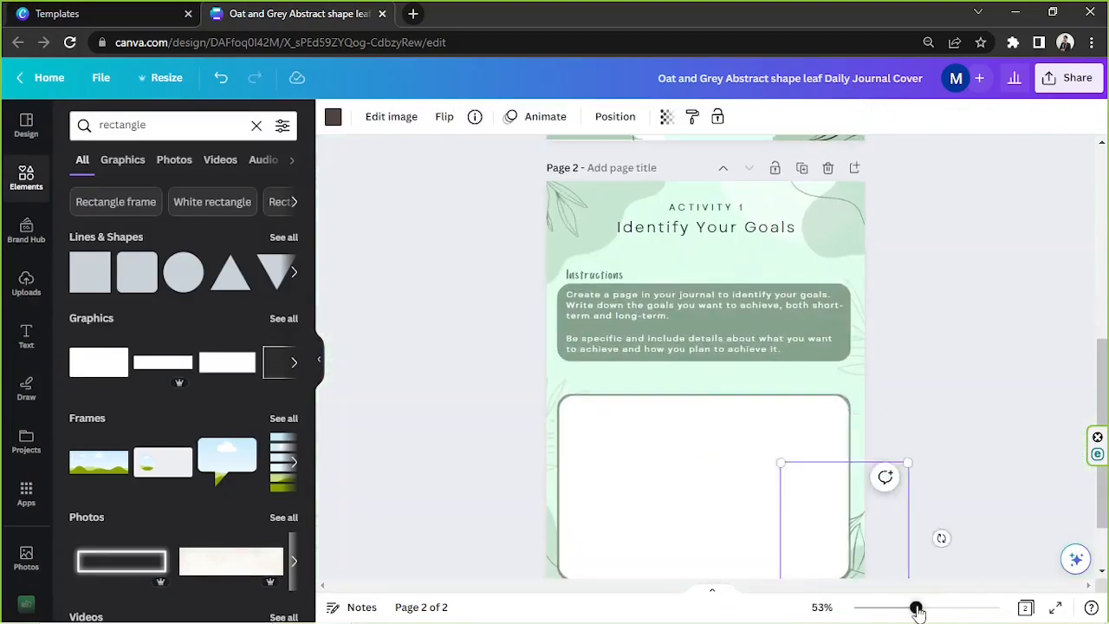
Replace the opening sentence of the Activity 1 instructions with "On the empty space below," and continue it with a lowercase "write"
{"action": "left_click_drag", "start_coordinate": [917, 608], "coordinate": [919, 608]}
{"action": "left_click", "coordinate": [728, 305]}
{"action": "left_click_drag", "start_coordinate": [829, 296], "coordinate": [562, 293]}
{"action": "type", "text": "On the p"}
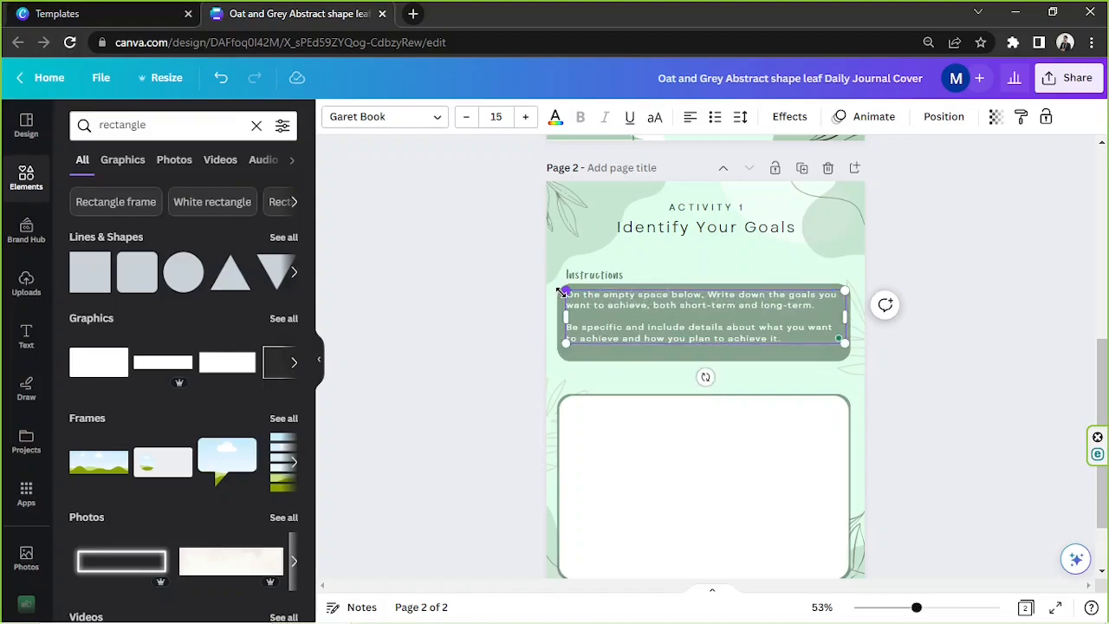
{"action": "left_click", "coordinate": [920, 423]}
{"action": "left_click_drag", "start_coordinate": [916, 607], "coordinate": [946, 608]}
Shorten the instruction background rectangle from below and center the instruction text vertically inside it
{"action": "left_click_drag", "start_coordinate": [727, 333], "coordinate": [727, 344]}
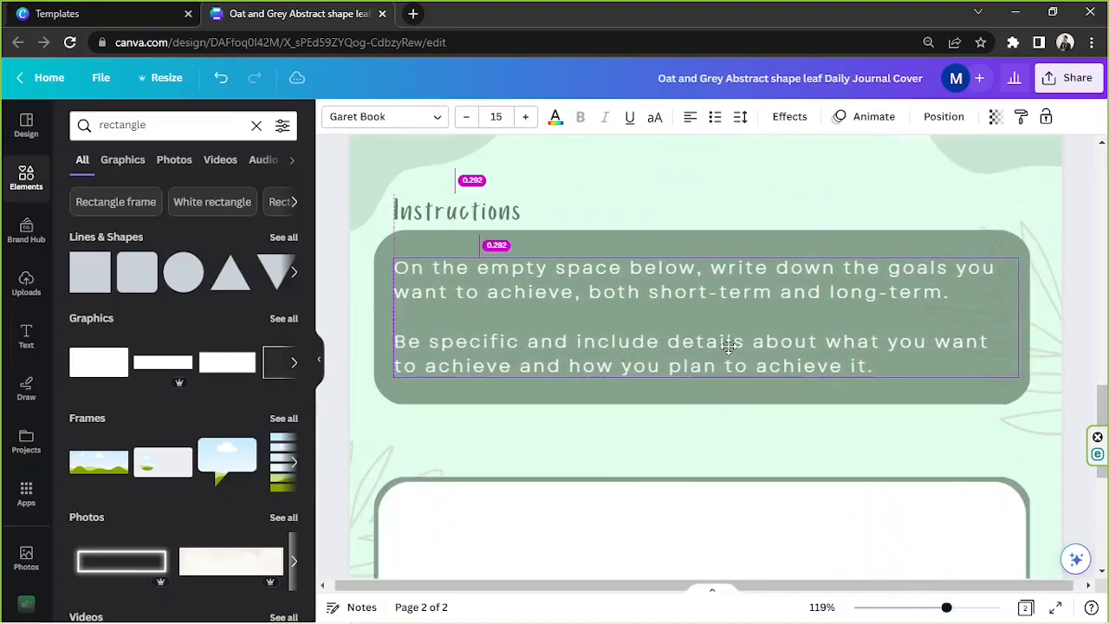
{"action": "left_click_drag", "start_coordinate": [733, 292], "coordinate": [733, 288]}
{"action": "left_click", "coordinate": [711, 389]}
{"action": "left_click_drag", "start_coordinate": [701, 405], "coordinate": [698, 392]}
{"action": "left_click_drag", "start_coordinate": [713, 338], "coordinate": [713, 333]}
Extend the white writing area and its green backing upward to close the gap below the instruction box
{"action": "left_click", "coordinate": [703, 478]}
{"action": "left_click_drag", "start_coordinate": [701, 476], "coordinate": [700, 427]}
{"action": "left_click", "coordinate": [700, 503]}
{"action": "left_click_drag", "start_coordinate": [701, 481], "coordinate": [700, 459]}
{"action": "left_click_drag", "start_coordinate": [700, 460], "coordinate": [700, 430]}
{"action": "left_click", "coordinate": [1071, 511]}
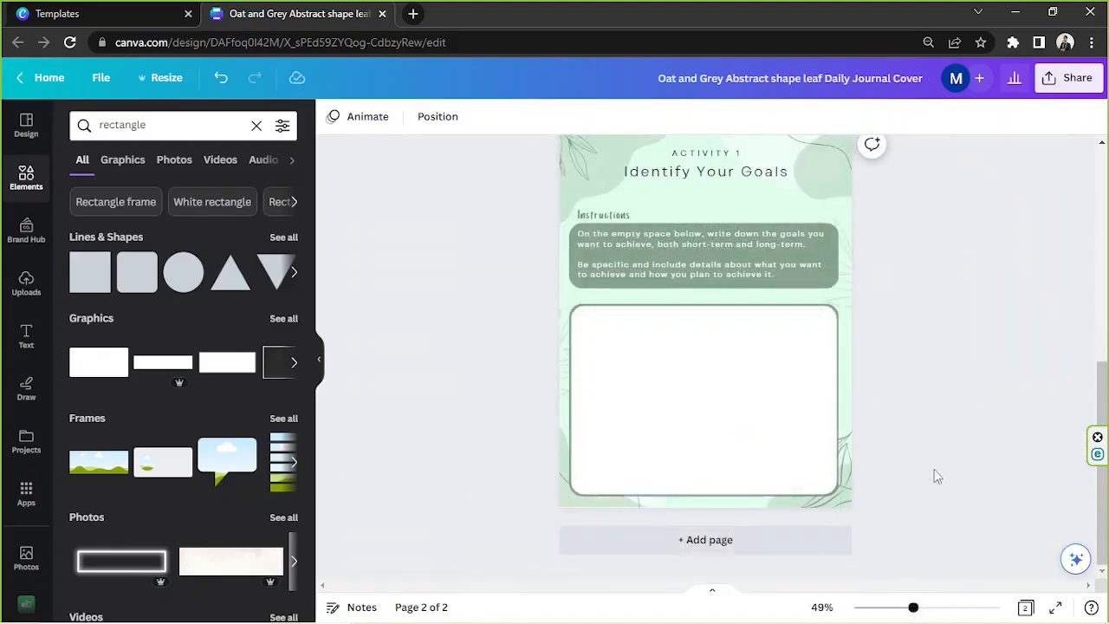
{"action": "scroll", "coordinate": [959, 459], "scroll_direction": "up", "scroll_amount": 1}
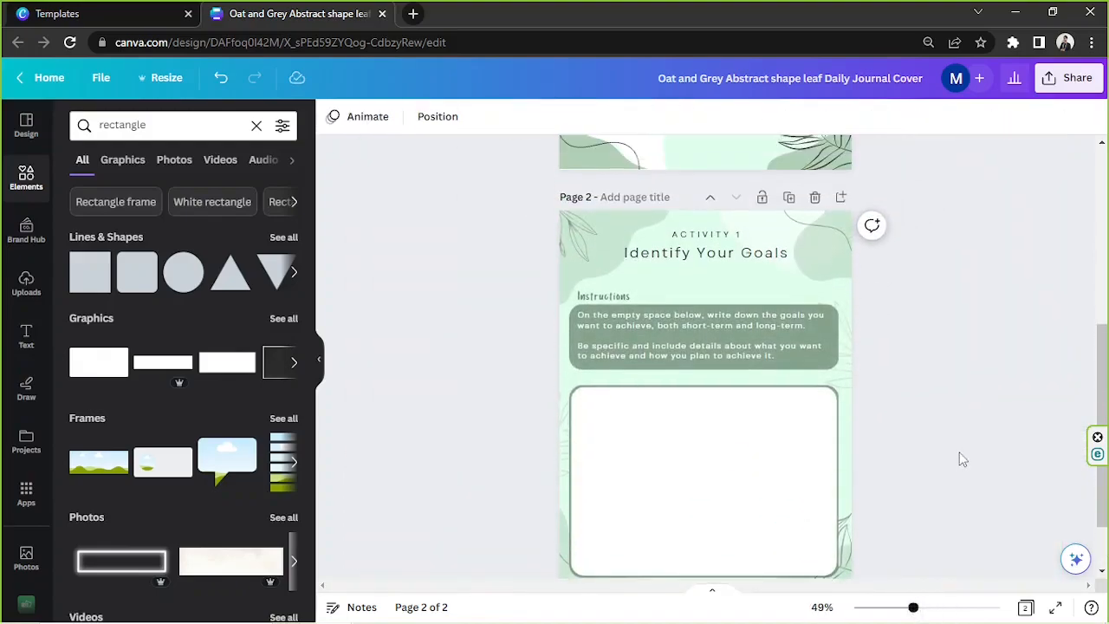
{"action": "left_click_drag", "start_coordinate": [488, 220], "coordinate": [872, 519]}
{"action": "left_click", "coordinate": [957, 386]}
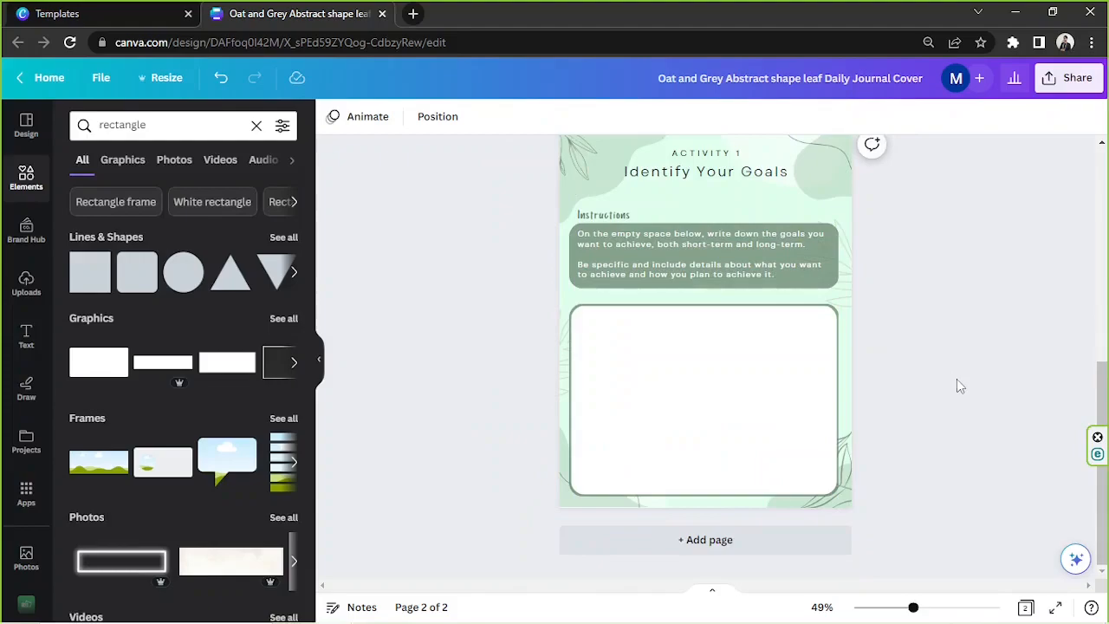
Check the Activity 2 notes in Notepad, return to Canva and duplicate page 2 as the base for that activity
{"action": "mouse_move", "coordinate": [434, 619]}
{"action": "left_click", "coordinate": [386, 615]}
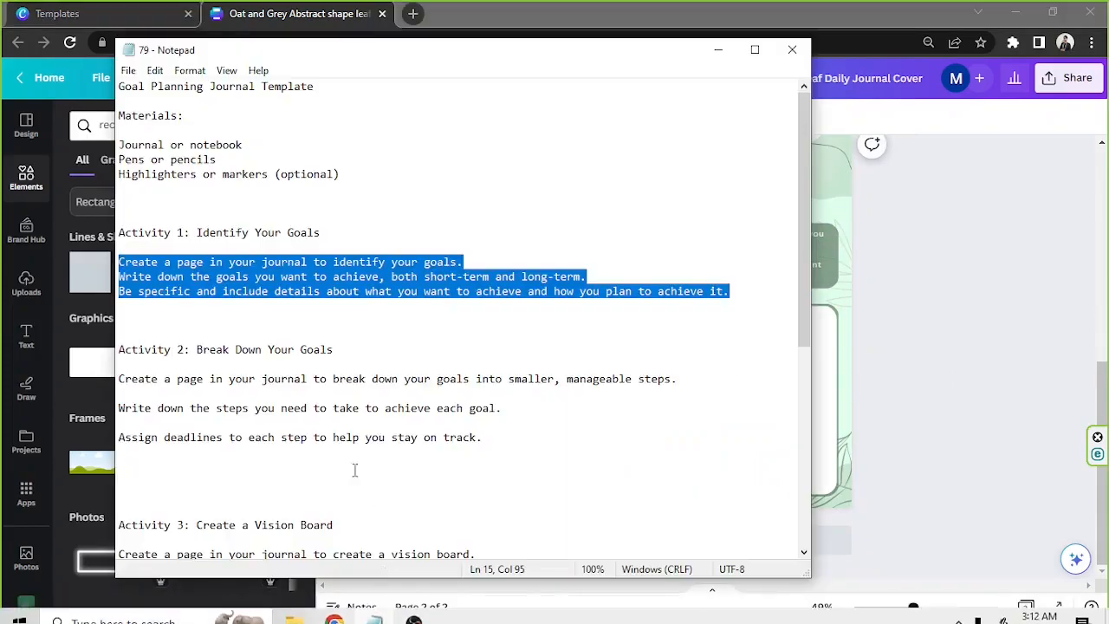
{"action": "left_click_drag", "start_coordinate": [118, 349], "coordinate": [485, 449]}
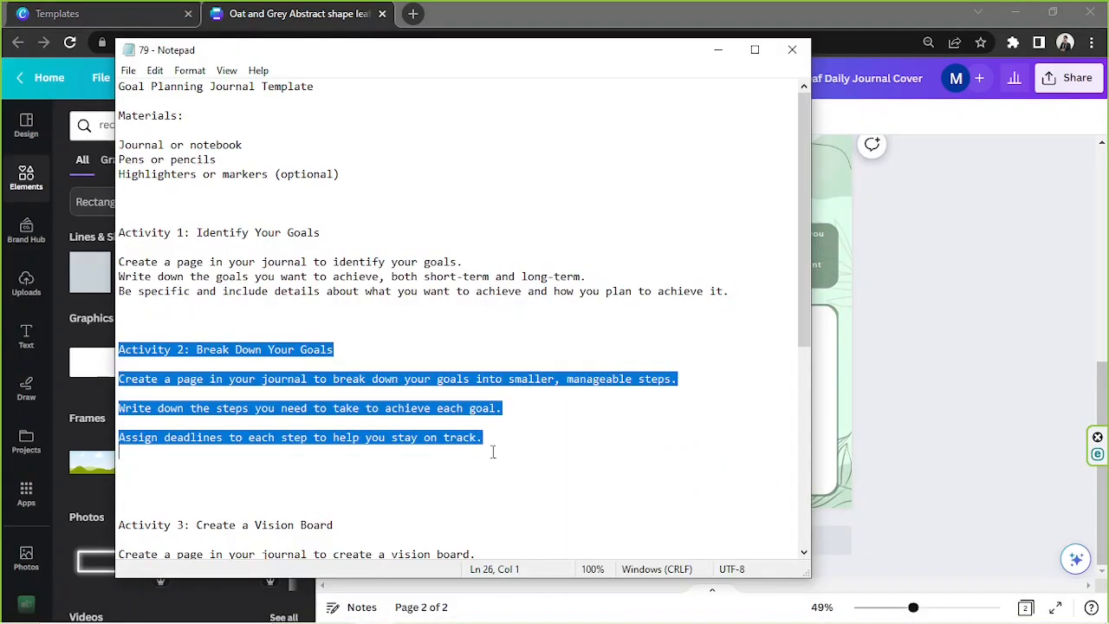
{"action": "left_click", "coordinate": [997, 320]}
{"action": "scroll", "coordinate": [1019, 319], "scroll_direction": "up", "scroll_amount": 5}
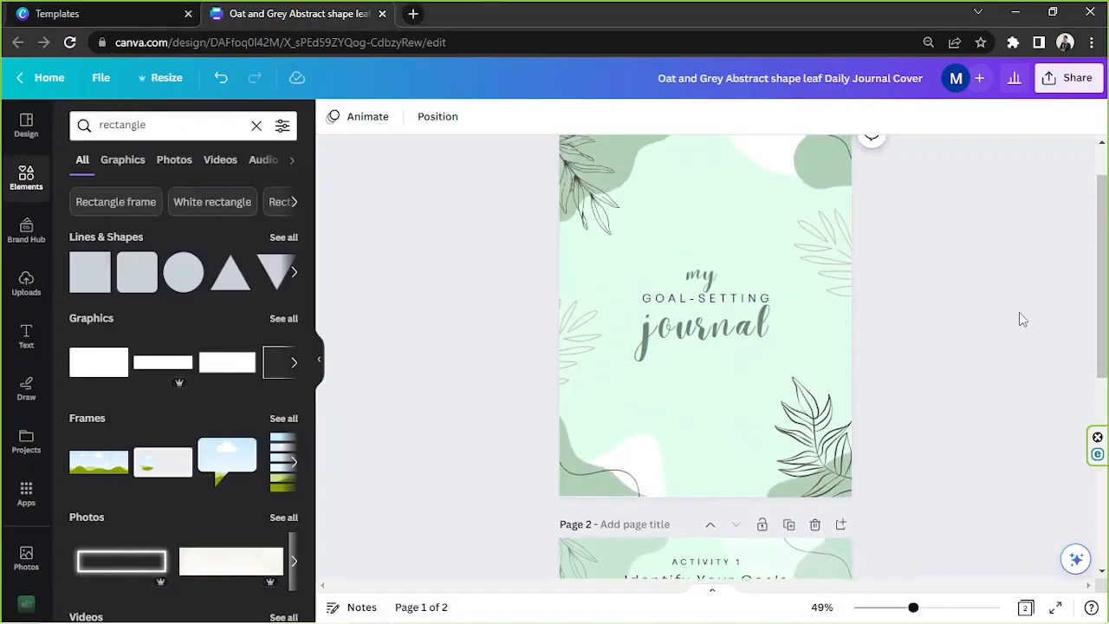
{"action": "scroll", "coordinate": [1018, 316], "scroll_direction": "down", "scroll_amount": 4}
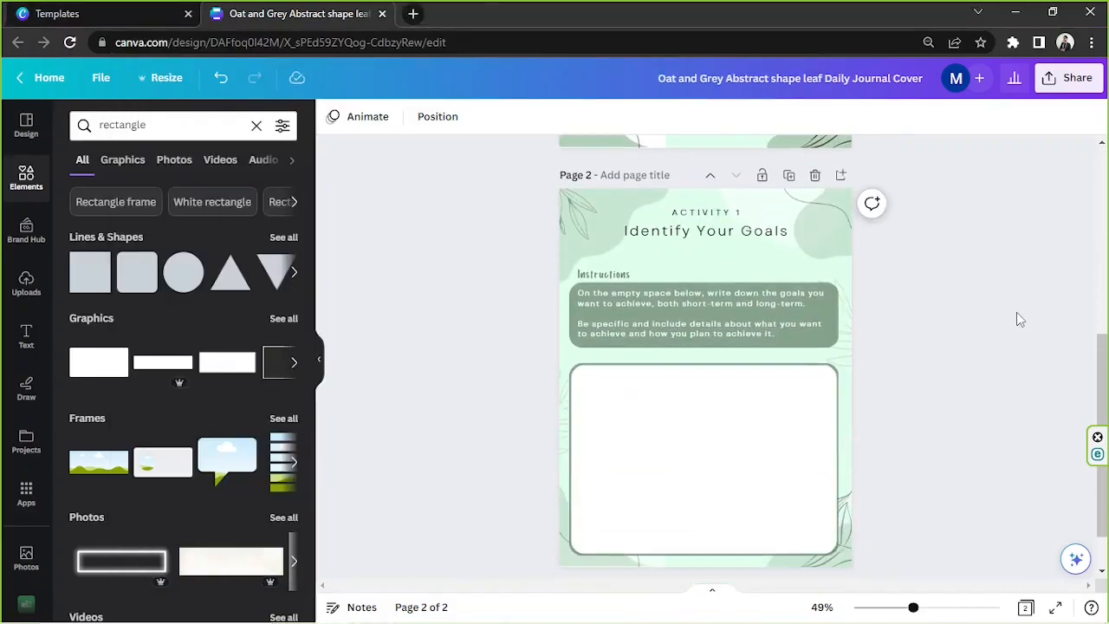
{"action": "left_click", "coordinate": [788, 177]}
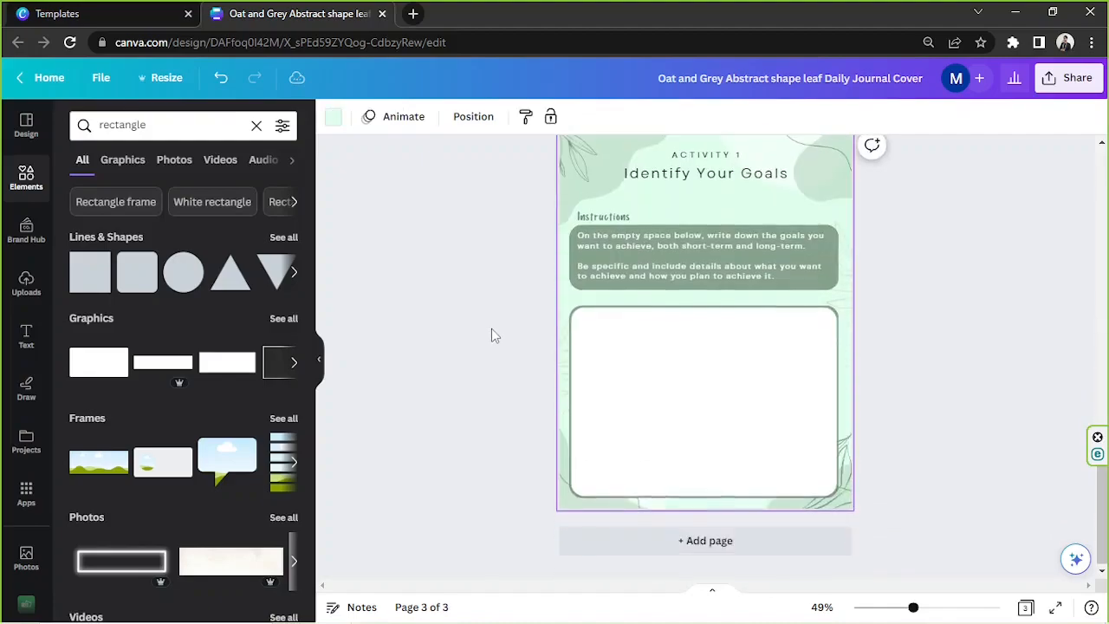
Change the activity heading on page 3 to "Activity 2"
{"action": "scroll", "coordinate": [491, 329], "scroll_direction": "up", "scroll_amount": 1}
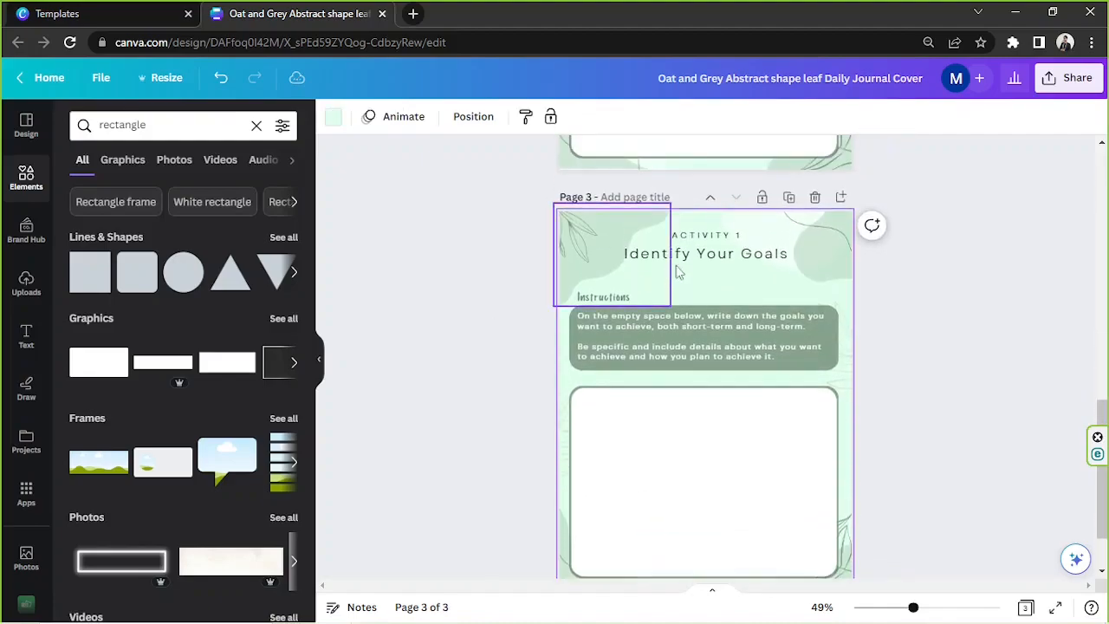
{"action": "left_click", "coordinate": [933, 606]}
{"action": "scroll", "coordinate": [809, 389], "scroll_direction": "up", "scroll_amount": 2}
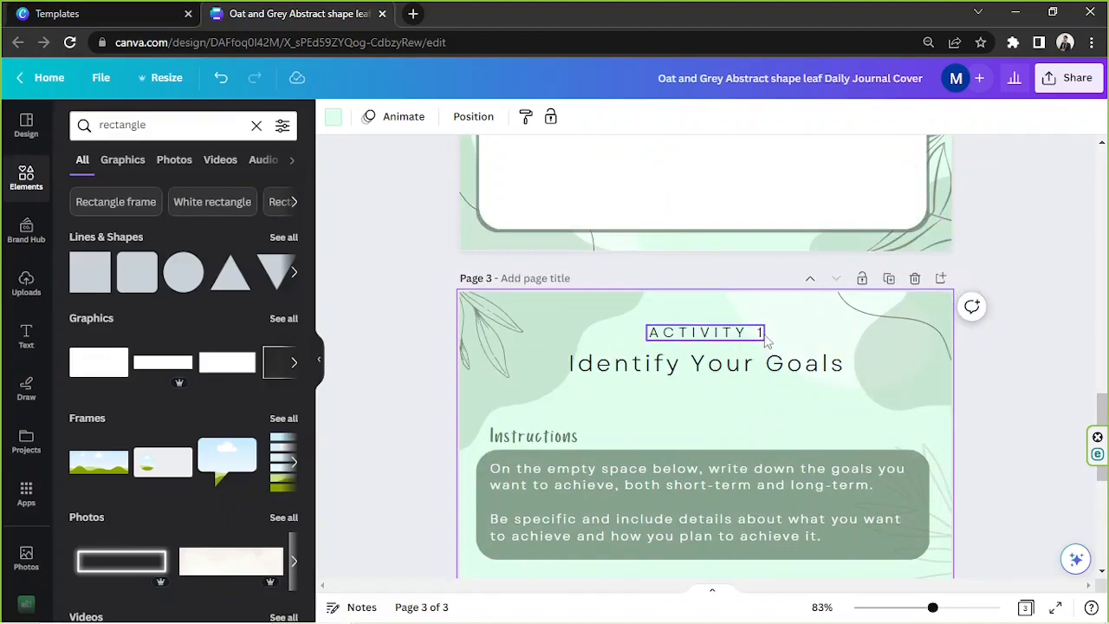
{"action": "left_click", "coordinate": [764, 336]}
{"action": "left_click", "coordinate": [760, 336]}
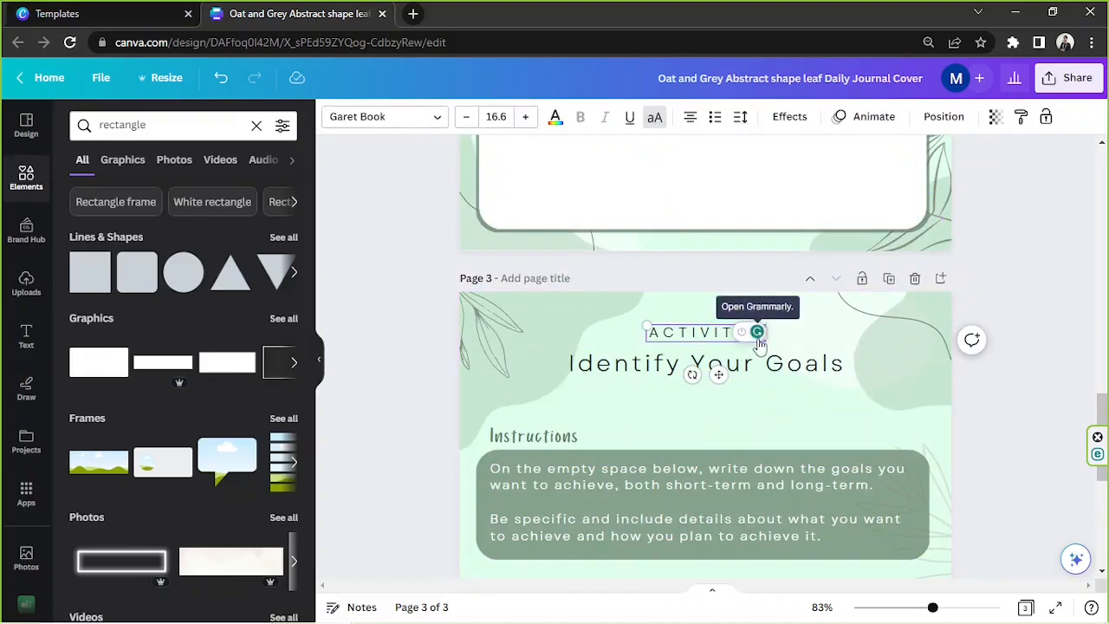
{"action": "left_click", "coordinate": [1042, 299]}
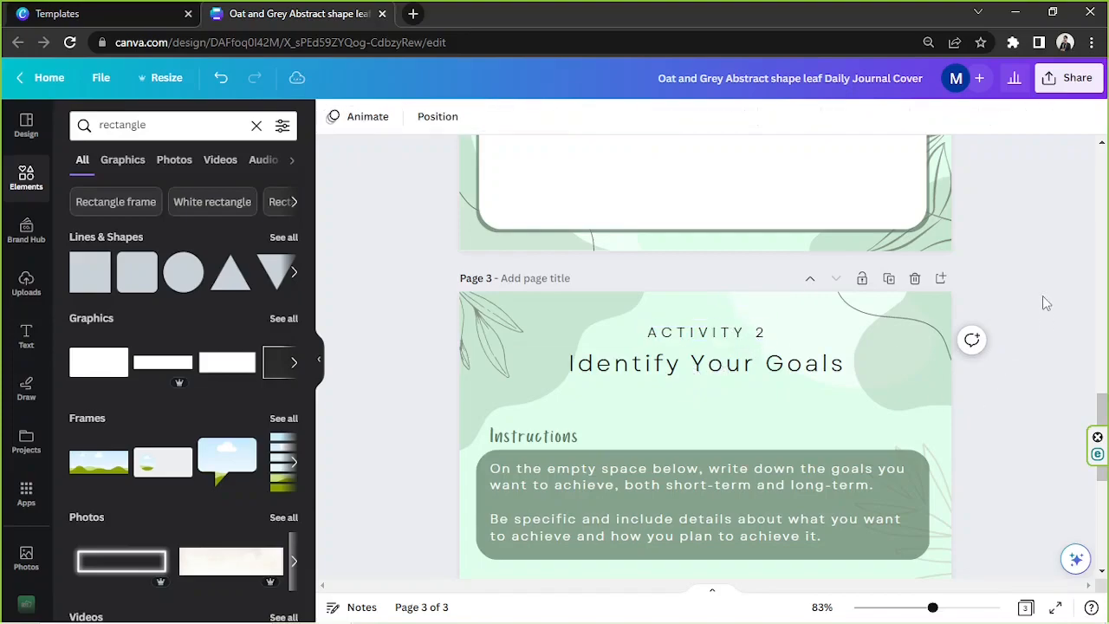
Copy the Activity 2 title from the Notepad notes and replace the page 3 title with "Break Down Your Goals"
{"action": "mouse_move", "coordinate": [416, 610]}
{"action": "left_click", "coordinate": [378, 610]}
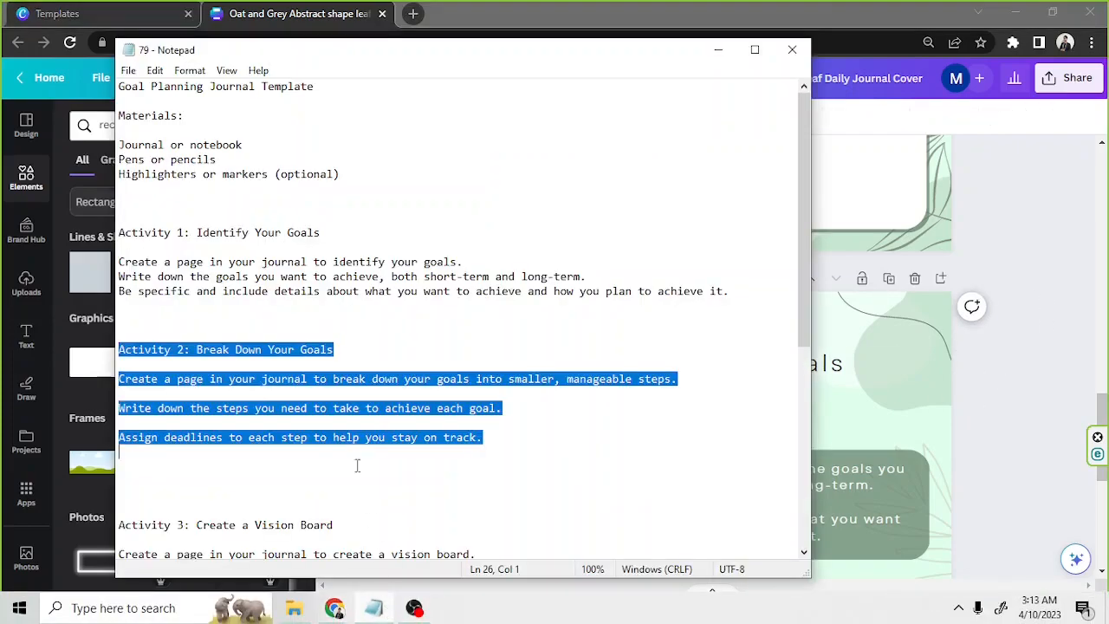
{"action": "left_click", "coordinate": [332, 436]}
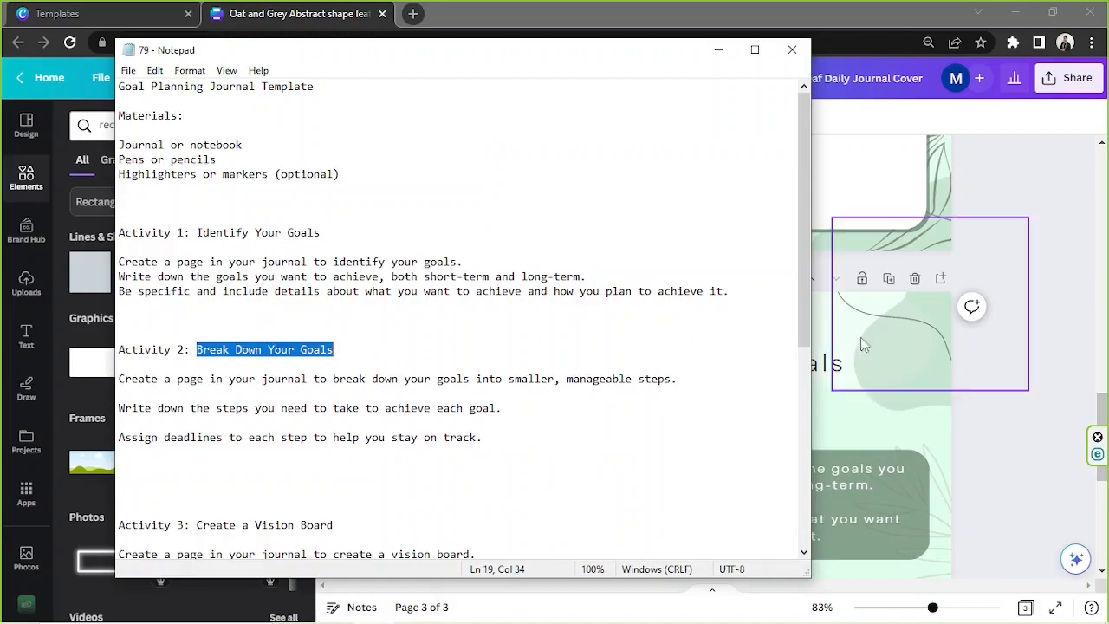
{"action": "left_click", "coordinate": [1003, 355]}
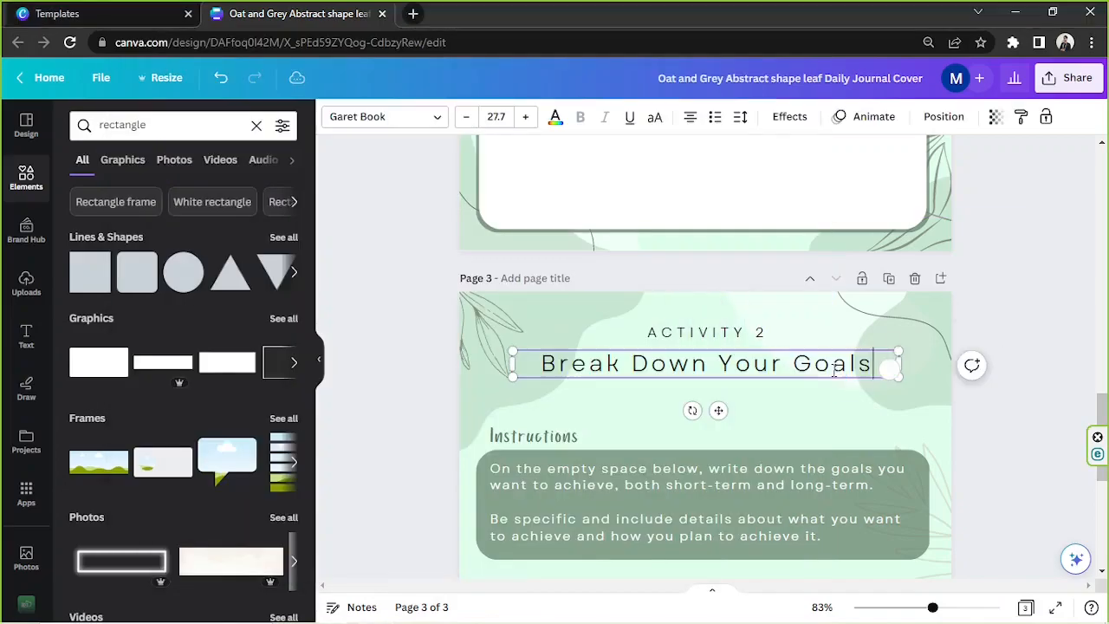
{"action": "left_click", "coordinate": [990, 384]}
Copy the two Activity 2 sentences about writing down steps and assigning deadlines from Notepad and return to Canva
{"action": "scroll", "coordinate": [989, 384], "scroll_direction": "down", "scroll_amount": 2}
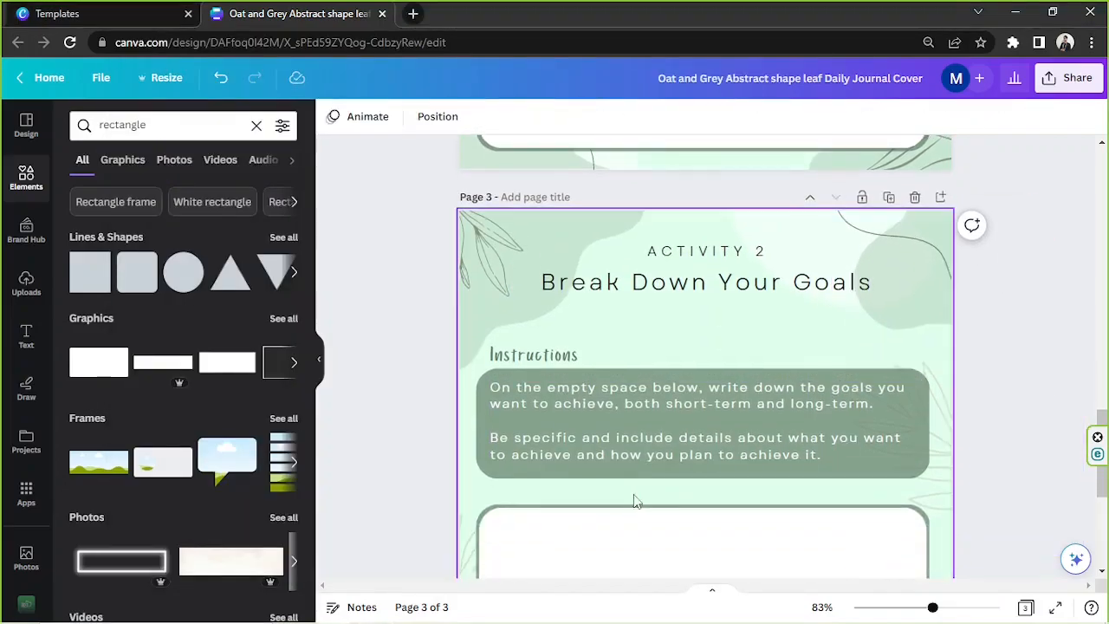
{"action": "left_click", "coordinate": [373, 607]}
{"action": "left_click", "coordinate": [532, 396]}
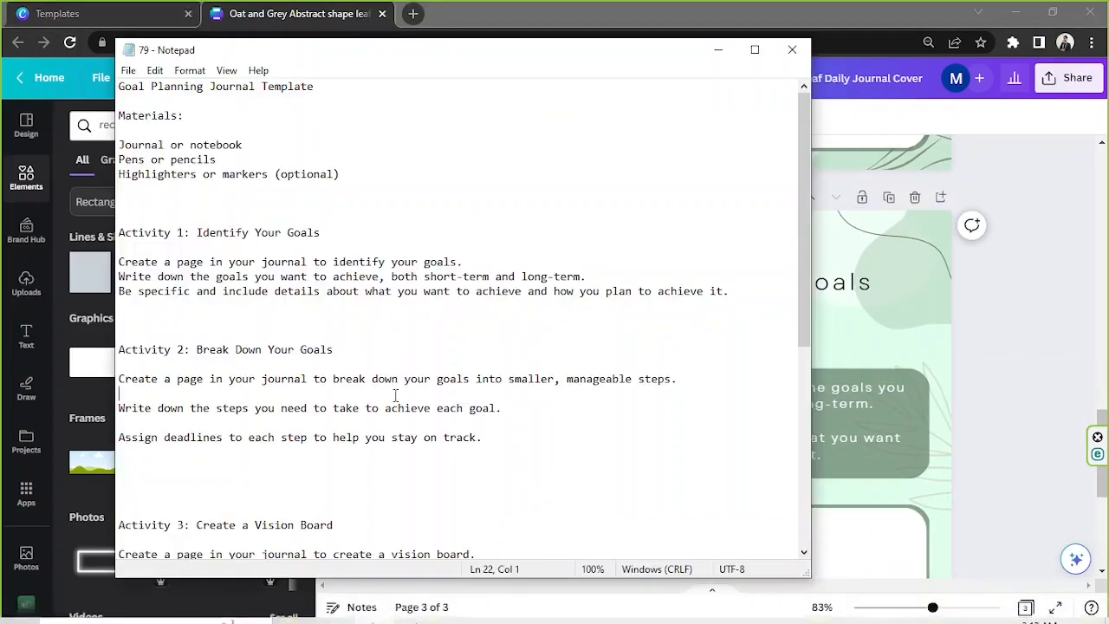
{"action": "left_click", "coordinate": [496, 440]}
{"action": "left_click_drag", "start_coordinate": [496, 440], "coordinate": [106, 409]}
{"action": "key", "text": "ctrl+c"}
{"action": "left_click", "coordinate": [990, 404]}
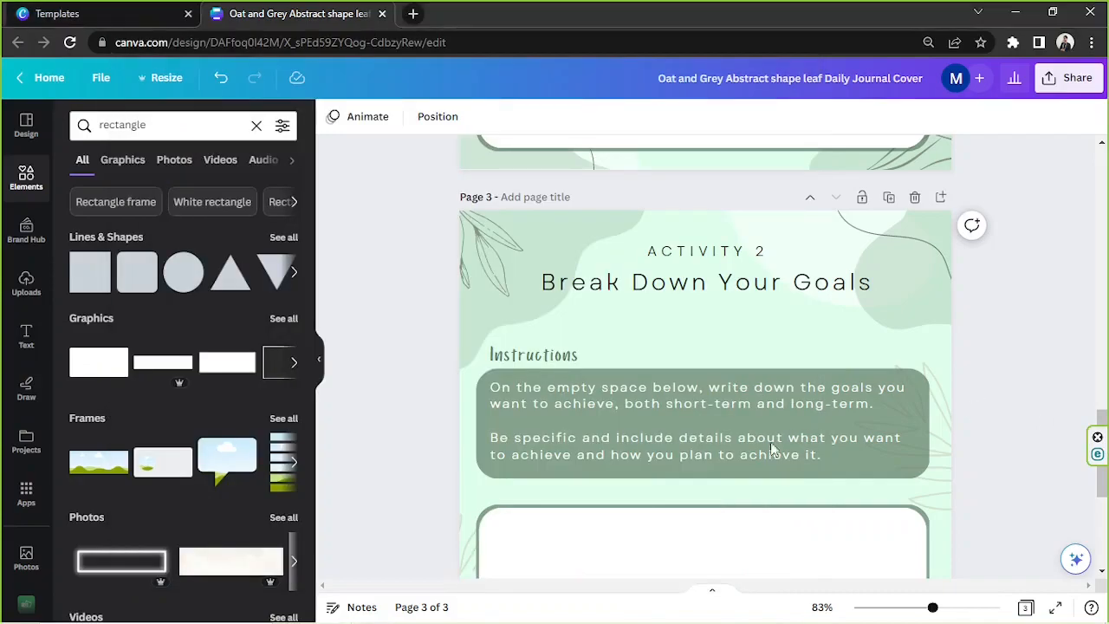
Replace the page 3 instructions after "On the empty space below," with the copied sentences and make "write" lowercase
{"action": "left_click", "coordinate": [712, 436]}
{"action": "left_click", "coordinate": [711, 390]}
{"action": "left_click_drag", "start_coordinate": [710, 389], "coordinate": [821, 456]}
{"action": "key", "text": "ctrl+v"}
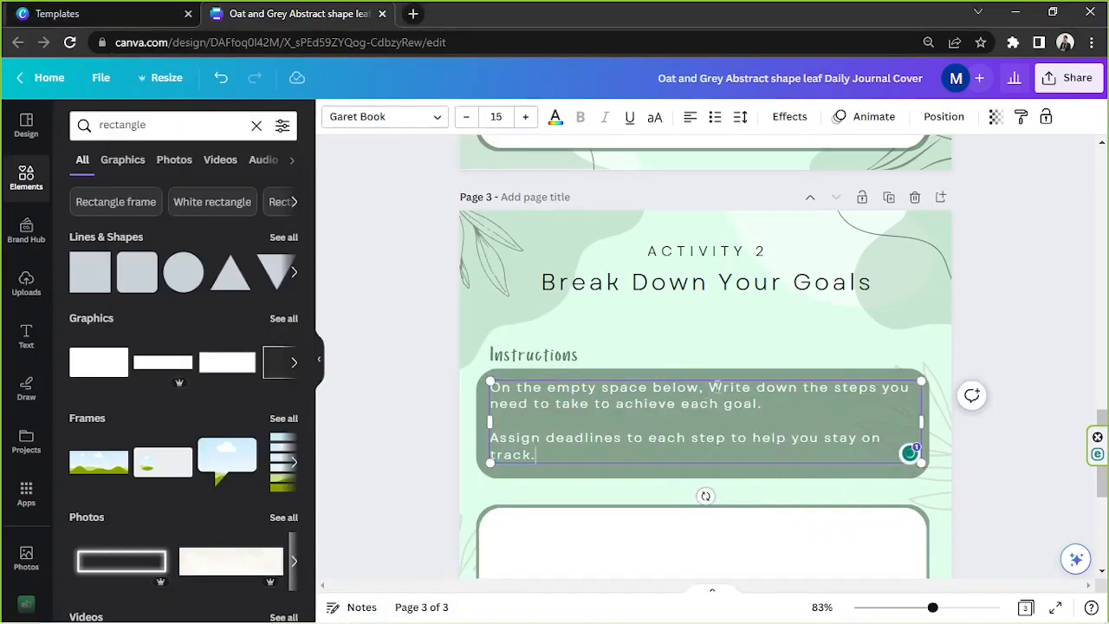
{"action": "left_click", "coordinate": [722, 388]}
{"action": "key", "text": "BackSpace"}
{"action": "type", "text": "w"}
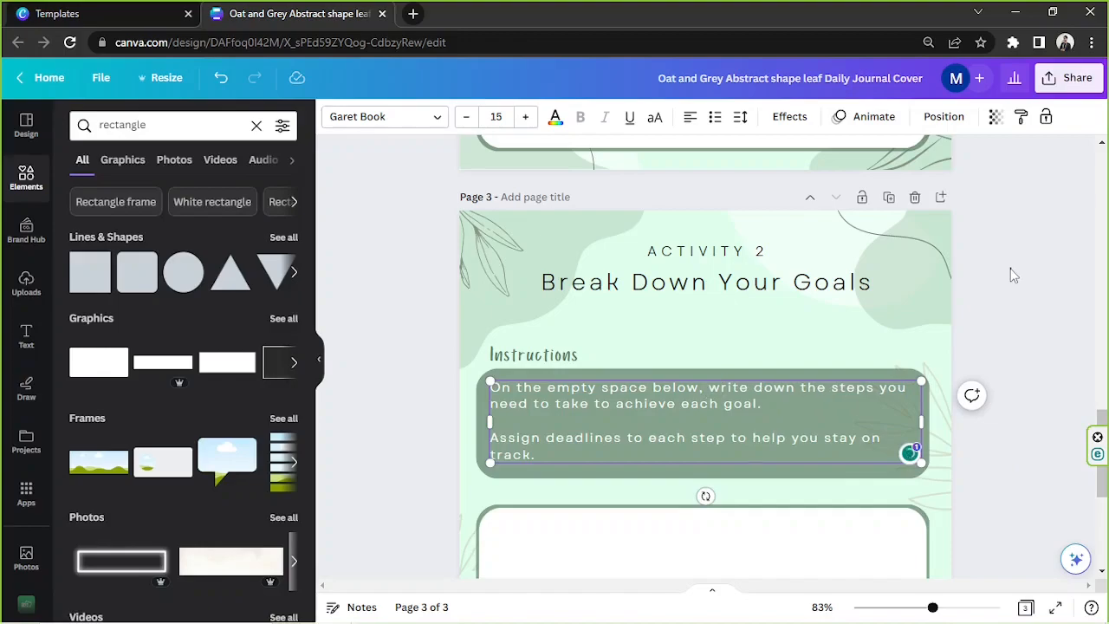
{"action": "left_click", "coordinate": [1010, 273]}
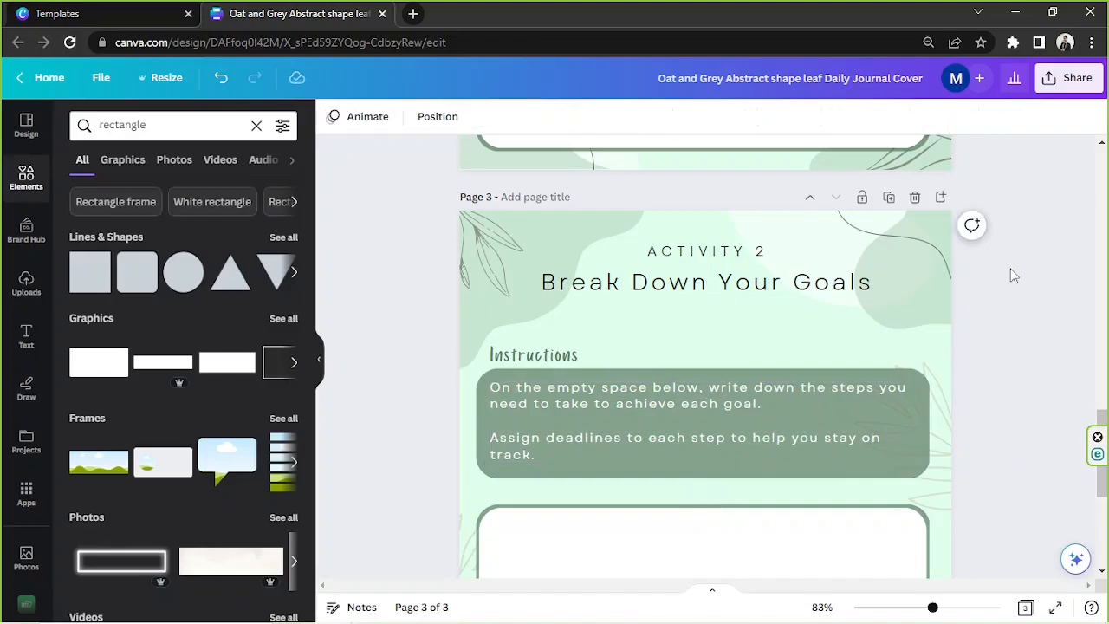
Review the cover and both activity pages of the journal
{"action": "scroll", "coordinate": [919, 292], "scroll_direction": "down", "scroll_amount": 3}
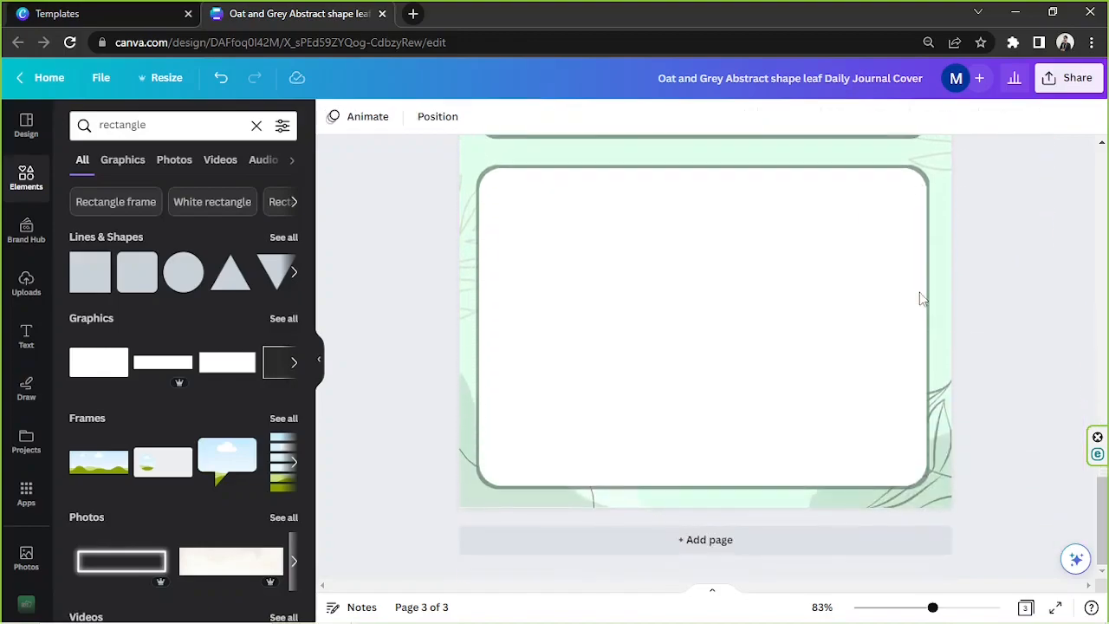
{"action": "scroll", "coordinate": [698, 257], "scroll_direction": "up", "scroll_amount": 5}
{"action": "scroll", "coordinate": [715, 435], "scroll_direction": "down", "scroll_amount": 2}
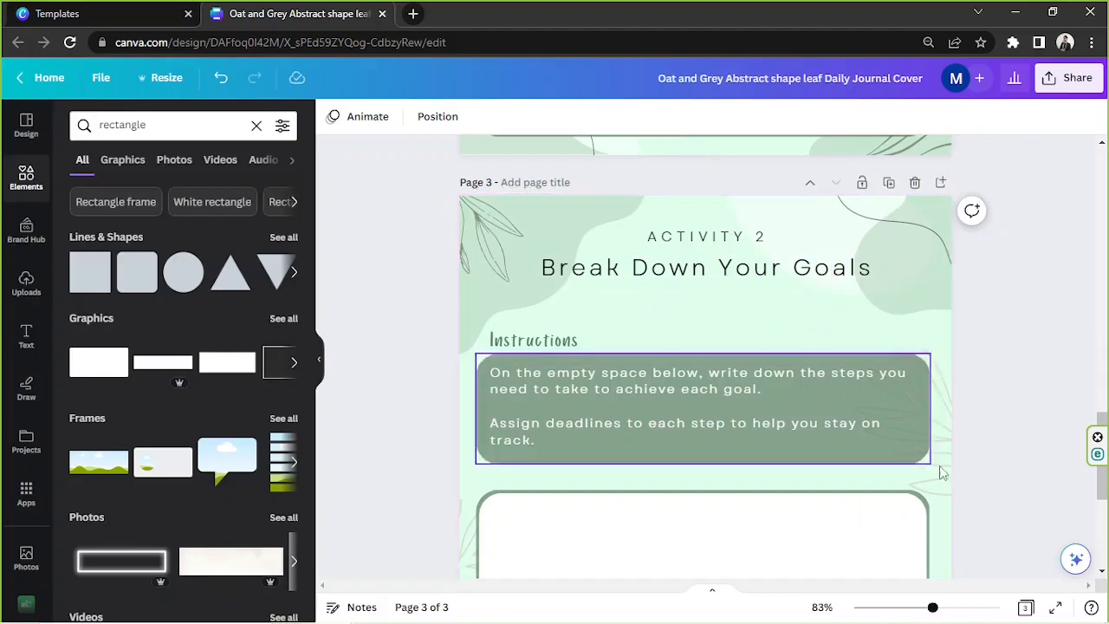
{"action": "left_click_drag", "start_coordinate": [932, 606], "coordinate": [900, 607]}
{"action": "scroll", "coordinate": [870, 548], "scroll_direction": "up", "scroll_amount": 6}
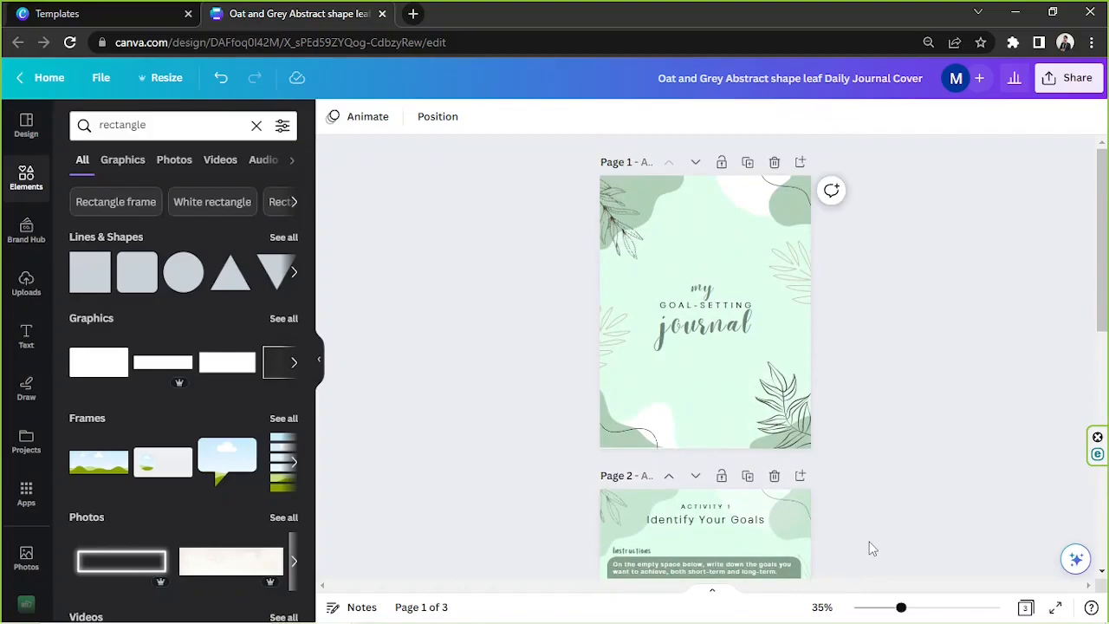
{"action": "scroll", "coordinate": [875, 529], "scroll_direction": "down", "scroll_amount": 5}
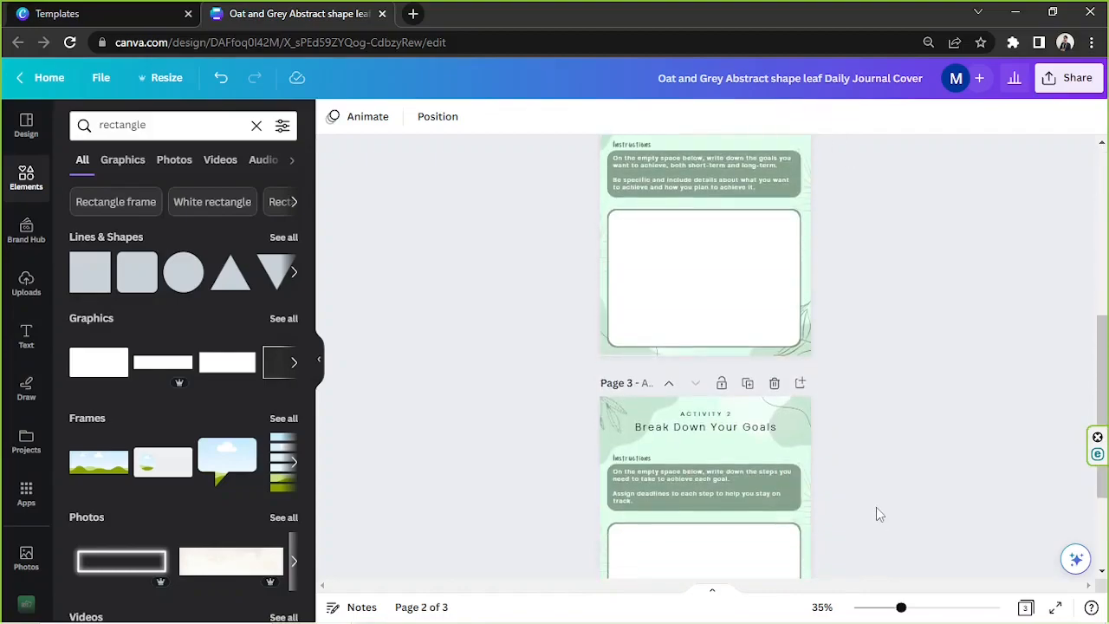
{"action": "scroll", "coordinate": [876, 511], "scroll_direction": "up", "scroll_amount": 3}
{"action": "scroll", "coordinate": [876, 511], "scroll_direction": "up", "scroll_amount": 2}
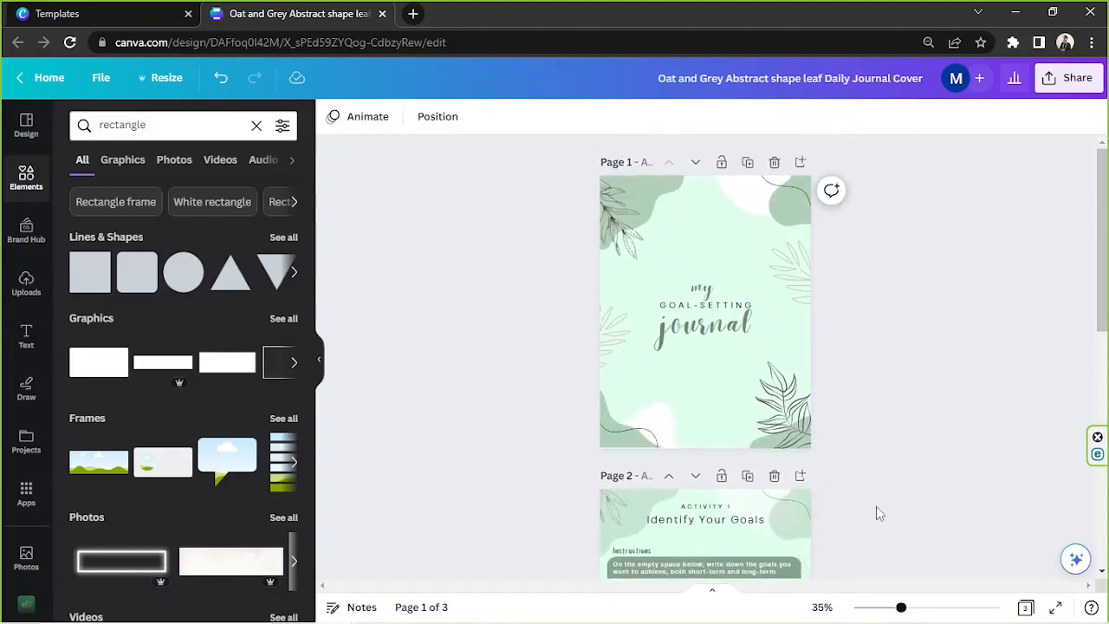
Open the design's download settings and look through the available file types, keeping PNG selected
{"action": "left_click", "coordinate": [1058, 83]}
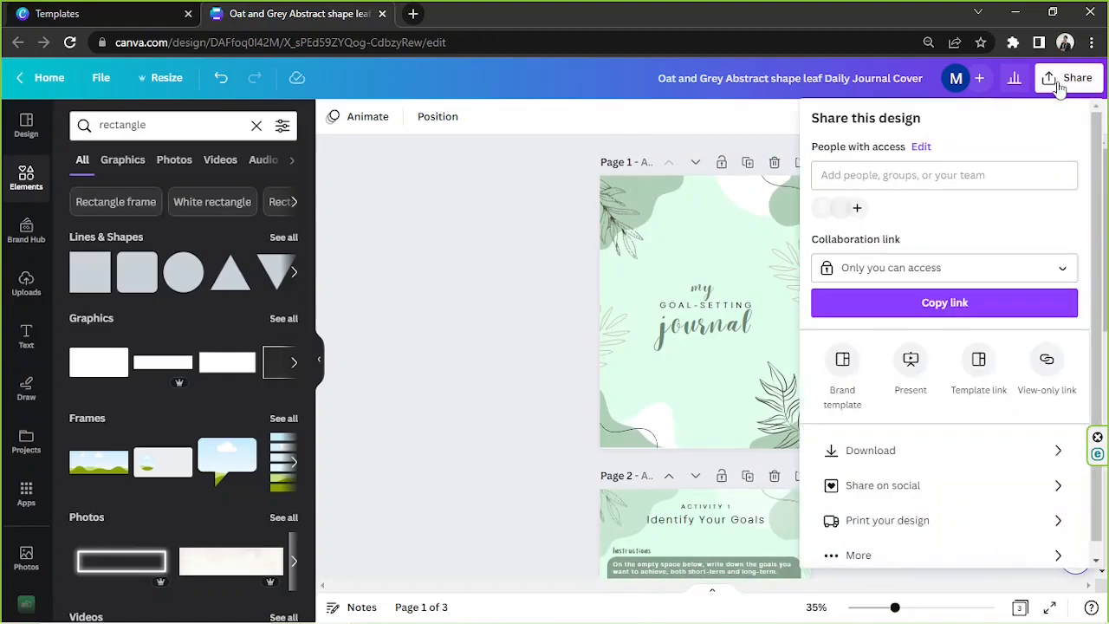
{"action": "left_click", "coordinate": [890, 450]}
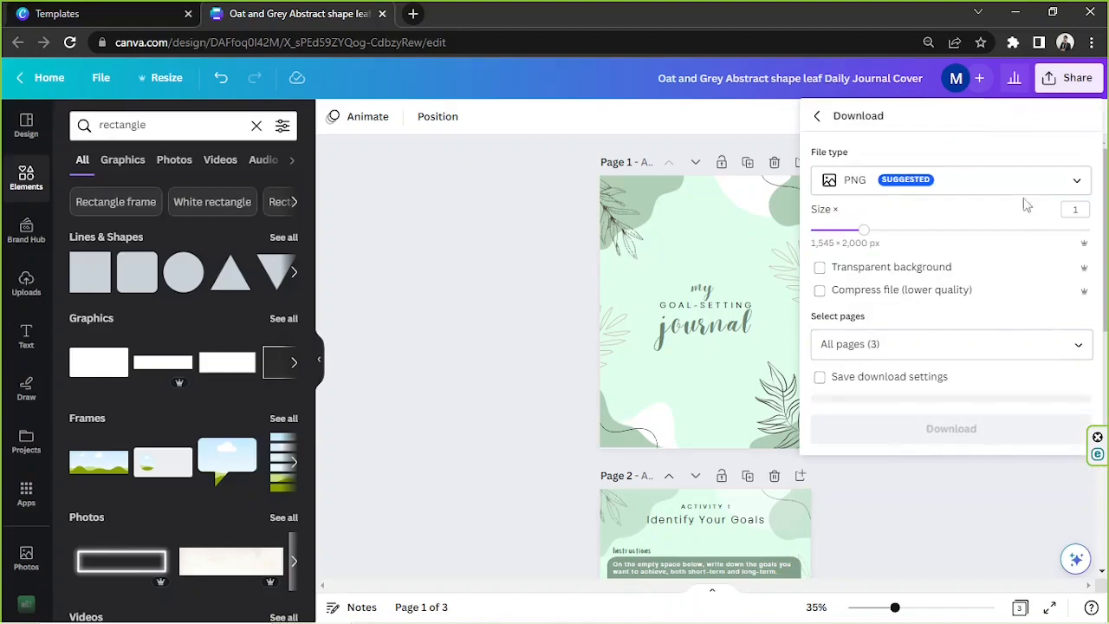
{"action": "left_click", "coordinate": [958, 177]}
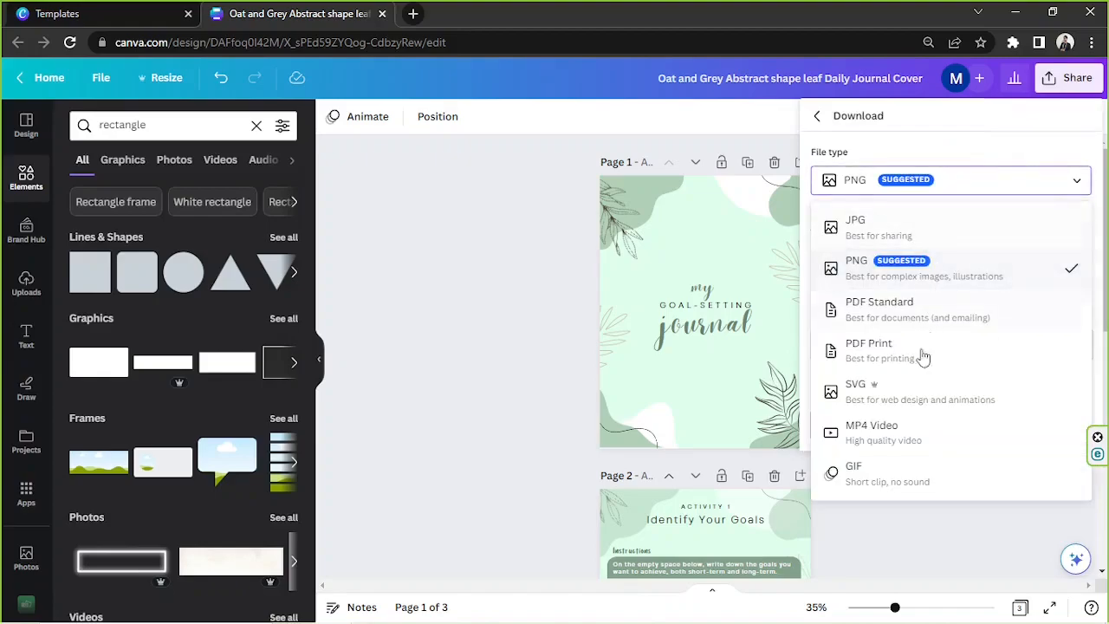
{"action": "left_click", "coordinate": [942, 187]}
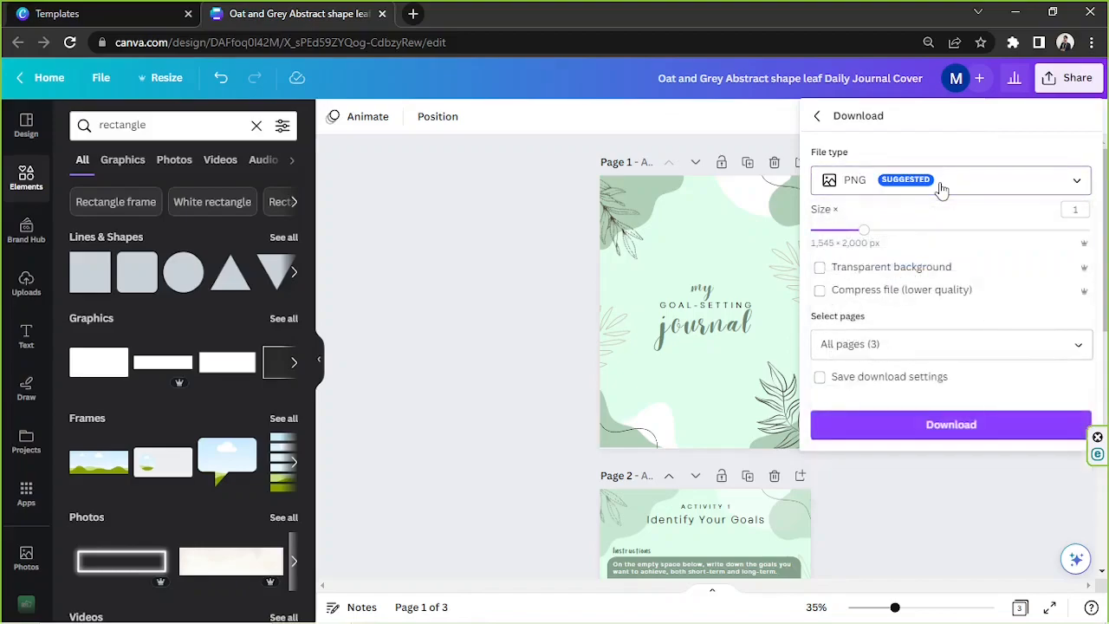